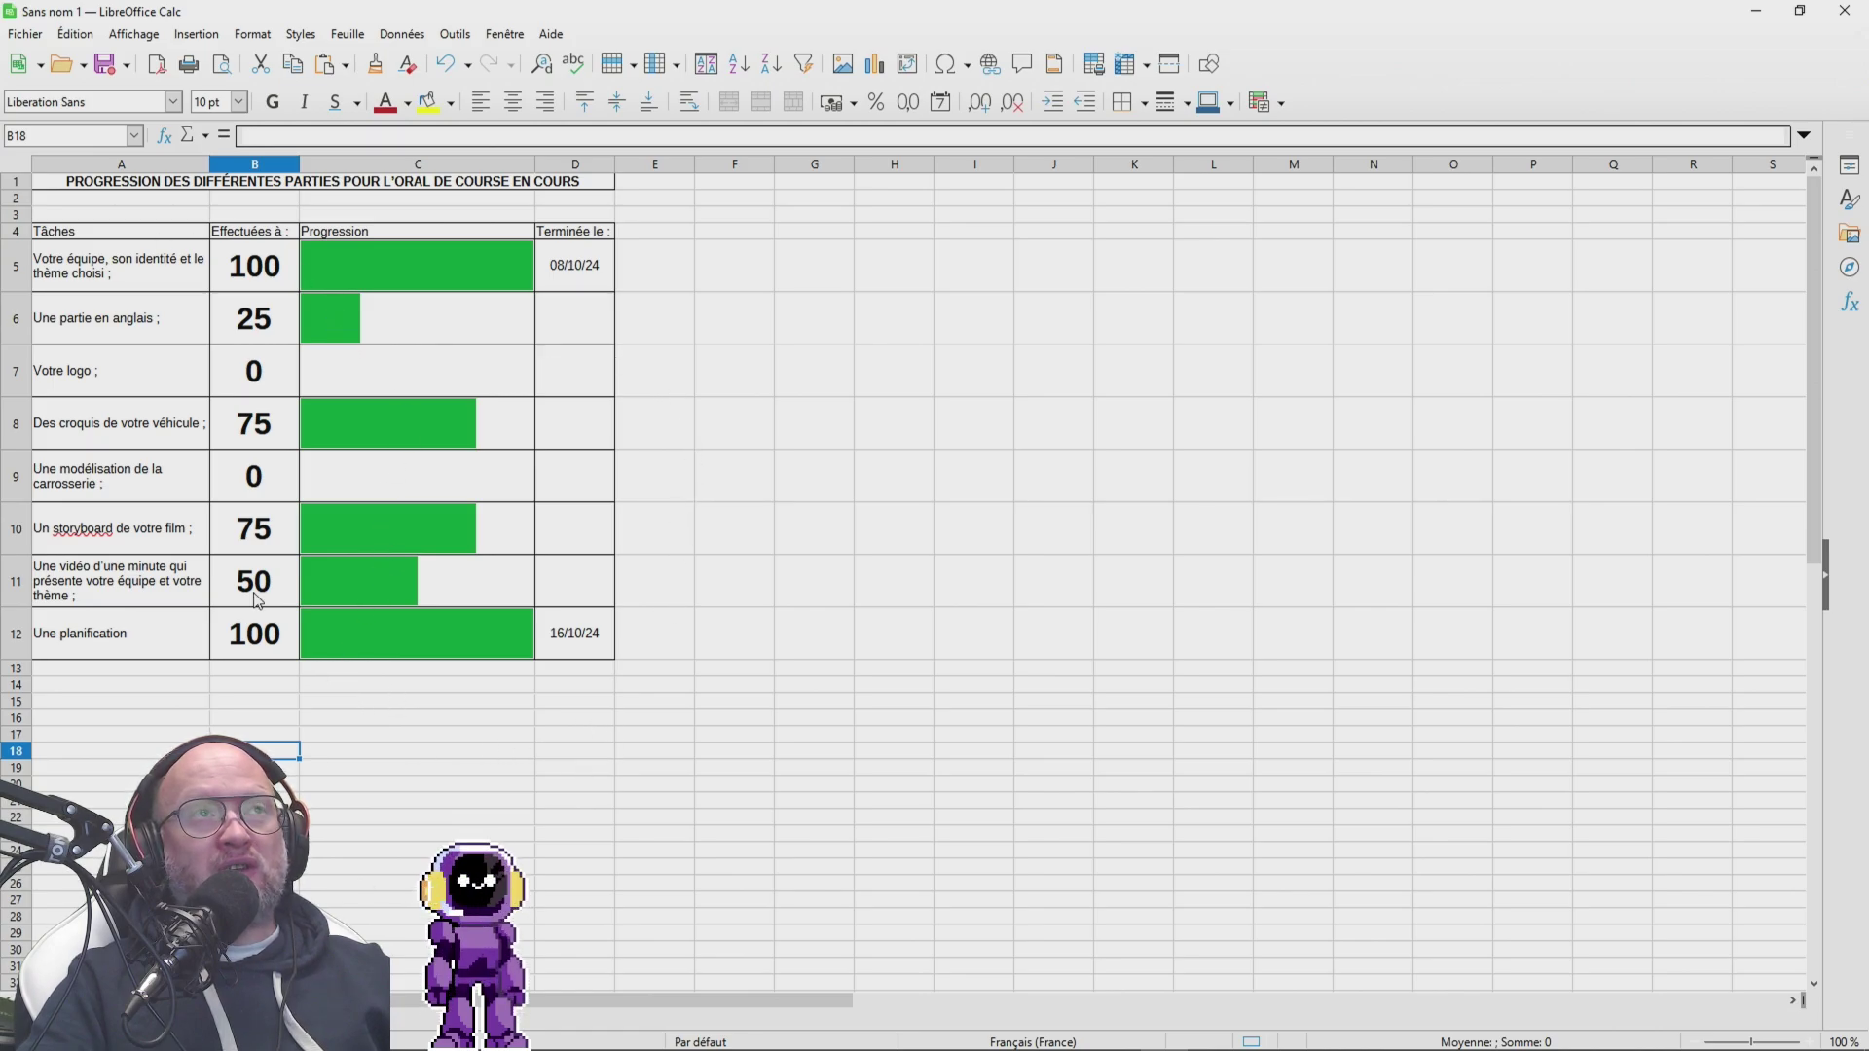
Step: Set the completion values to 25 for the logo, 50 for the bodywork modelling and 25 for the storyboard
{"action": "left_click", "coordinate": [255, 375]}
{"action": "type", "text": "2"}
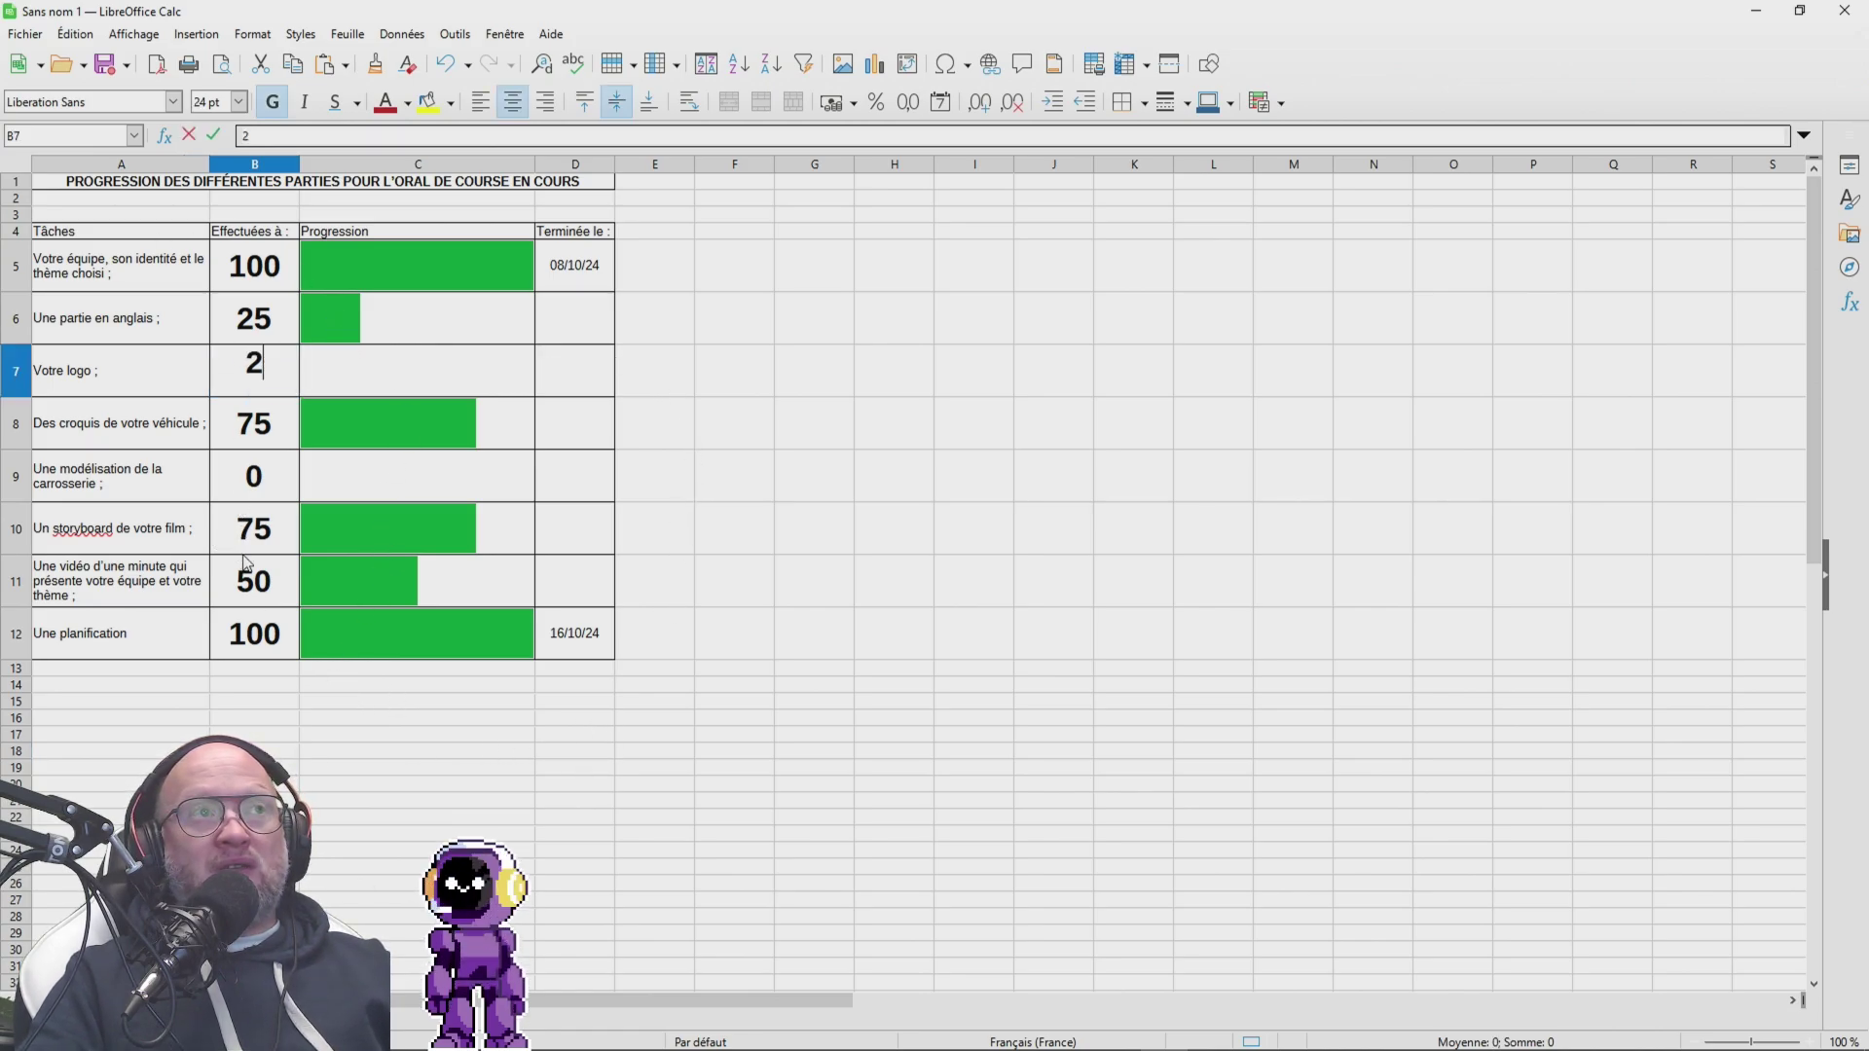
{"action": "type", "text": "5"}
{"action": "key", "text": "Return"}
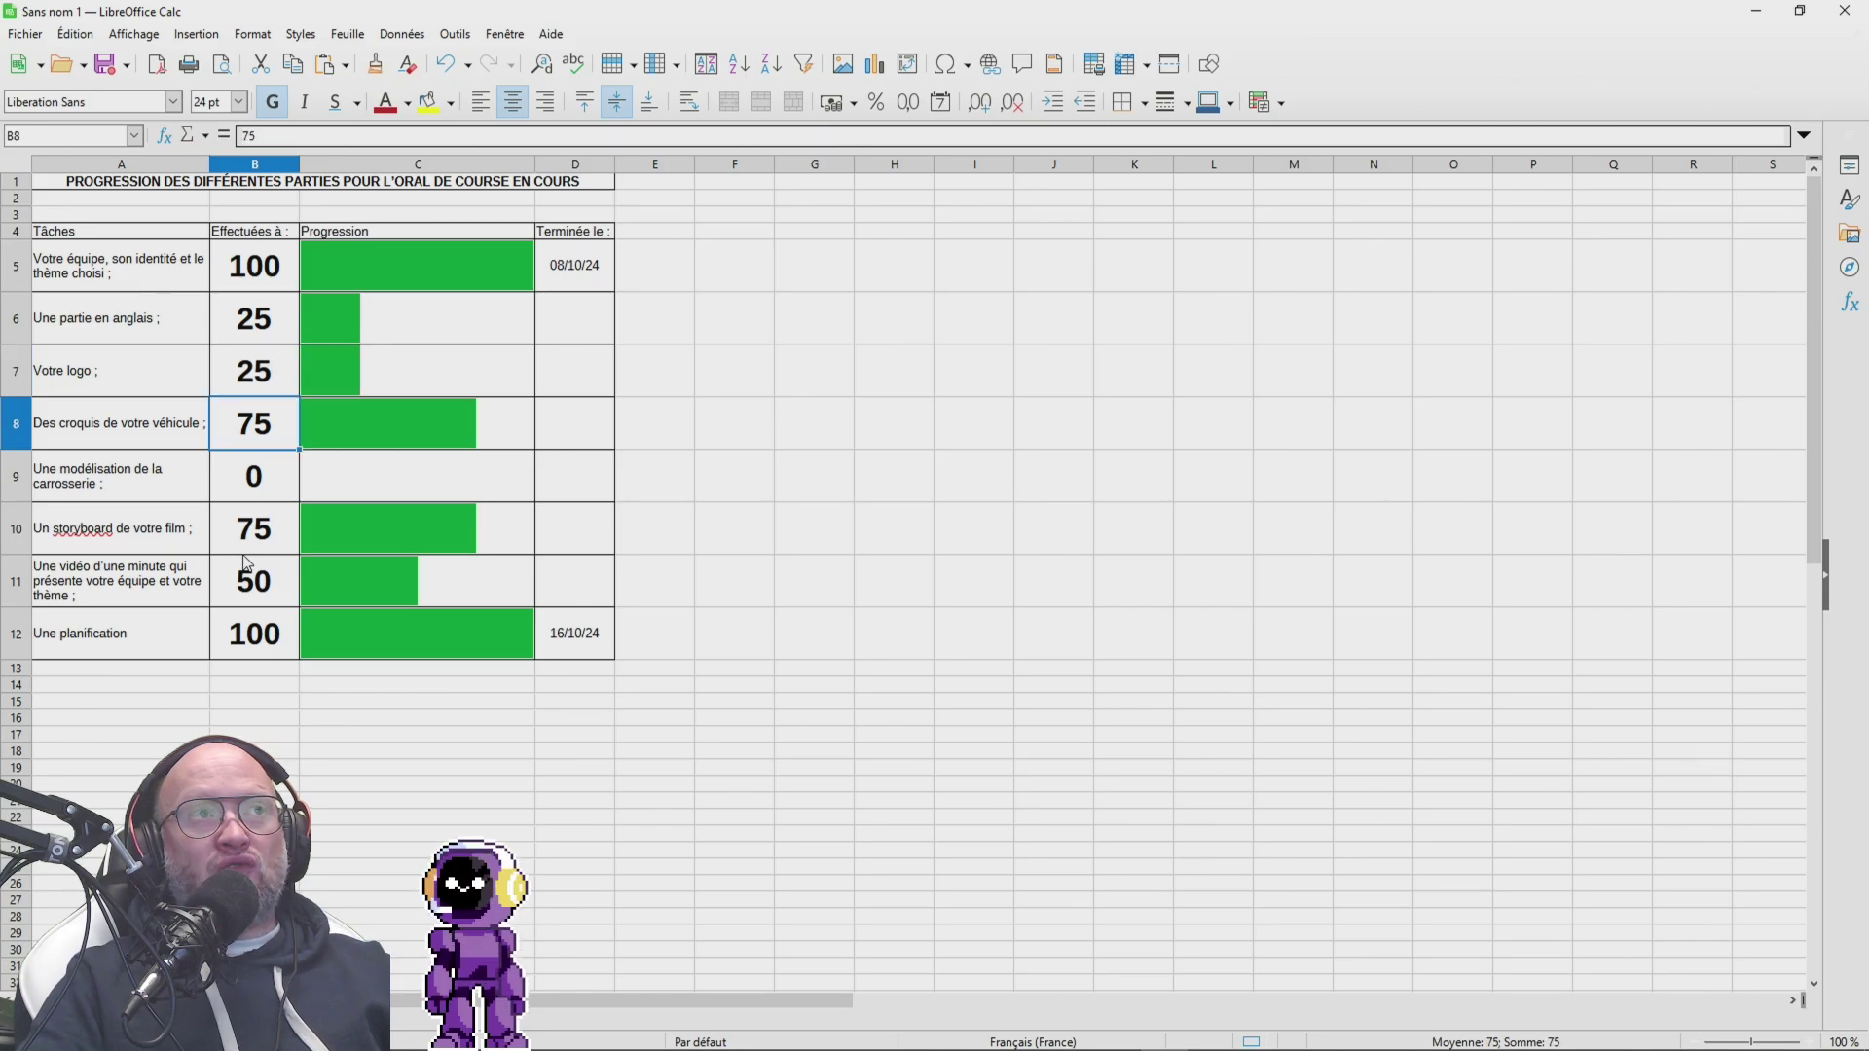
{"action": "key", "text": "Down"}
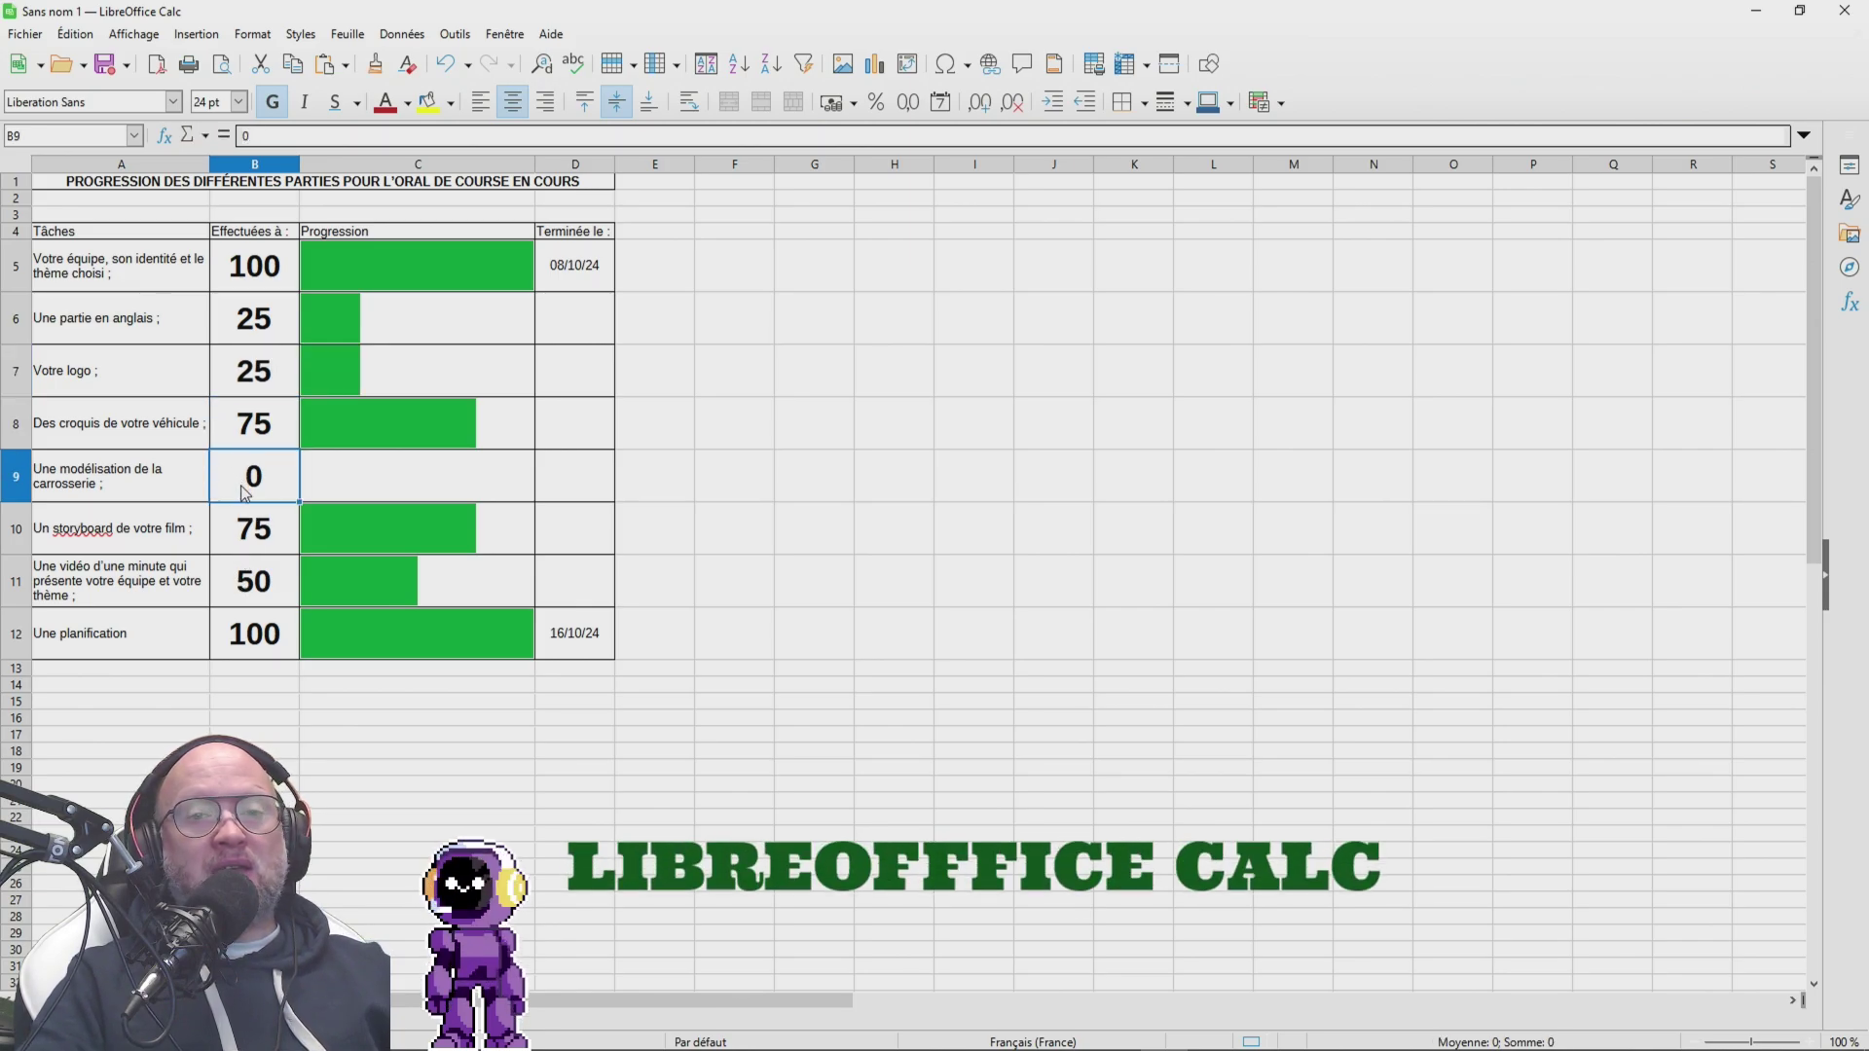
{"action": "type", "text": "50"}
{"action": "key", "text": "Return"}
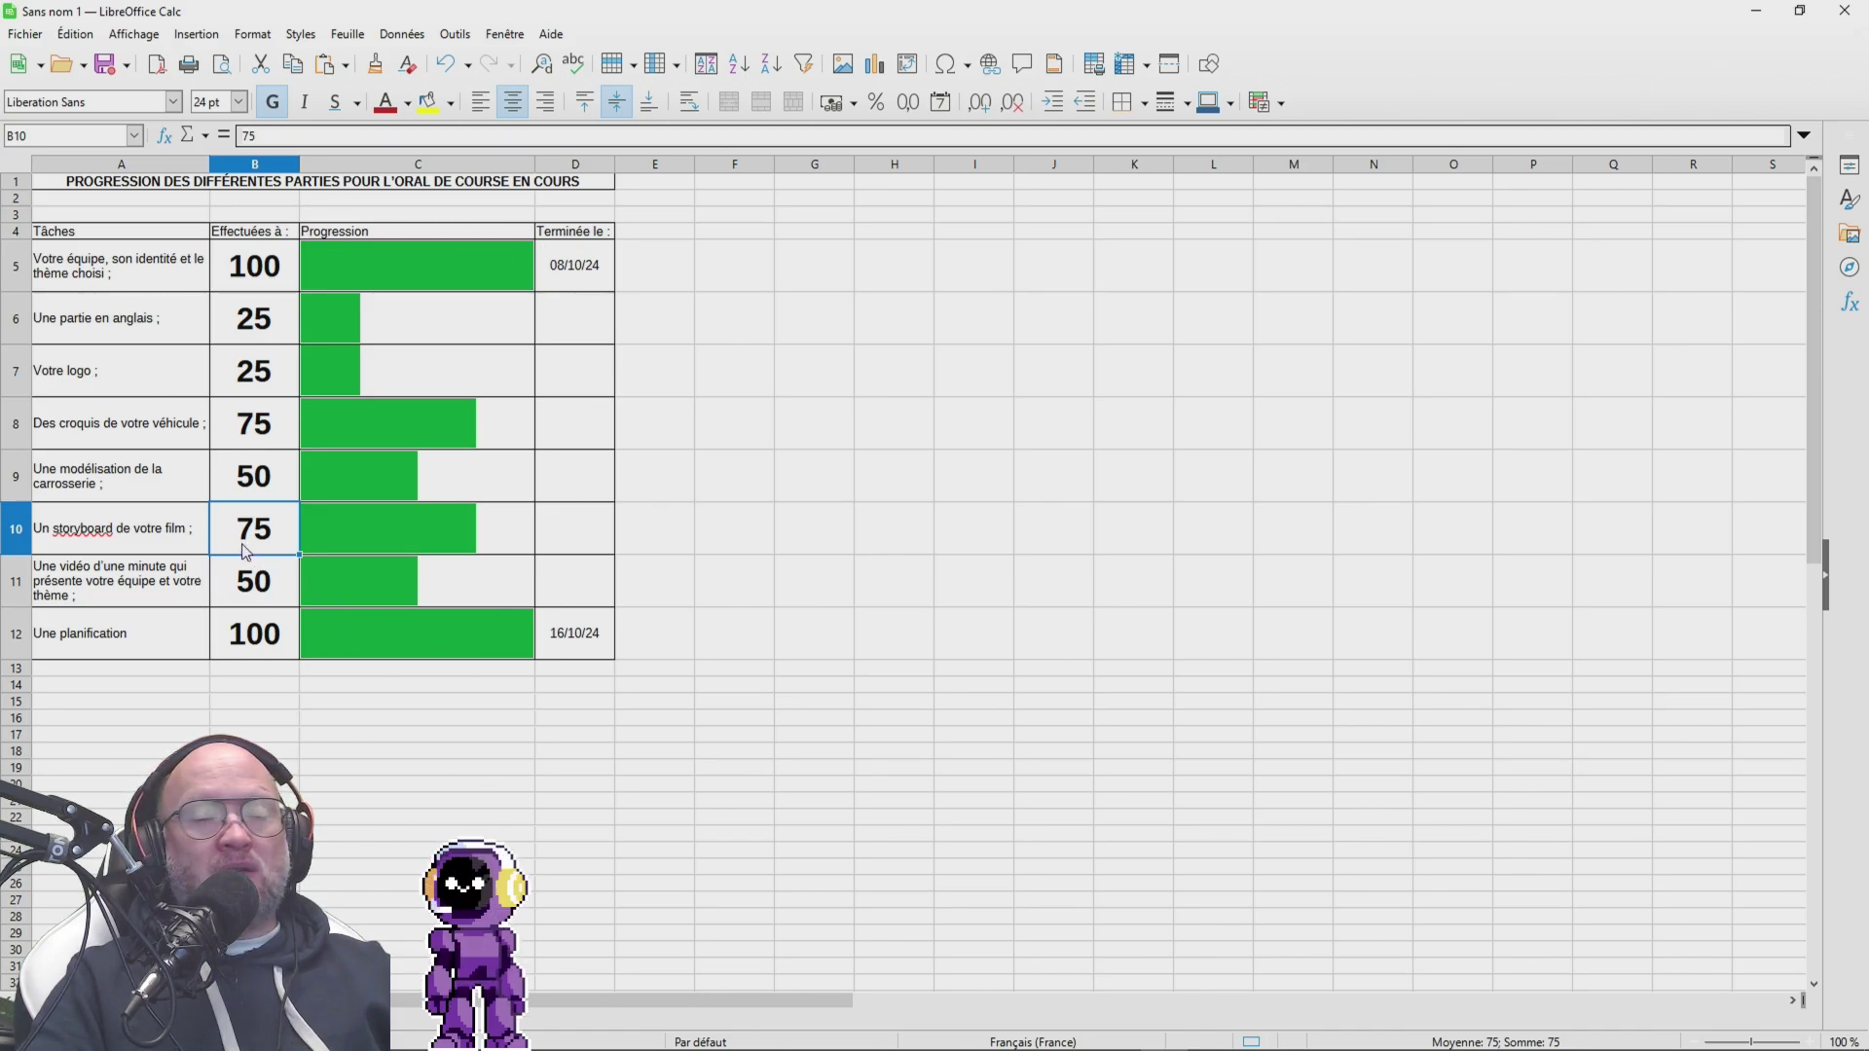
{"action": "type", "text": "25"}
{"action": "key", "text": "Return"}
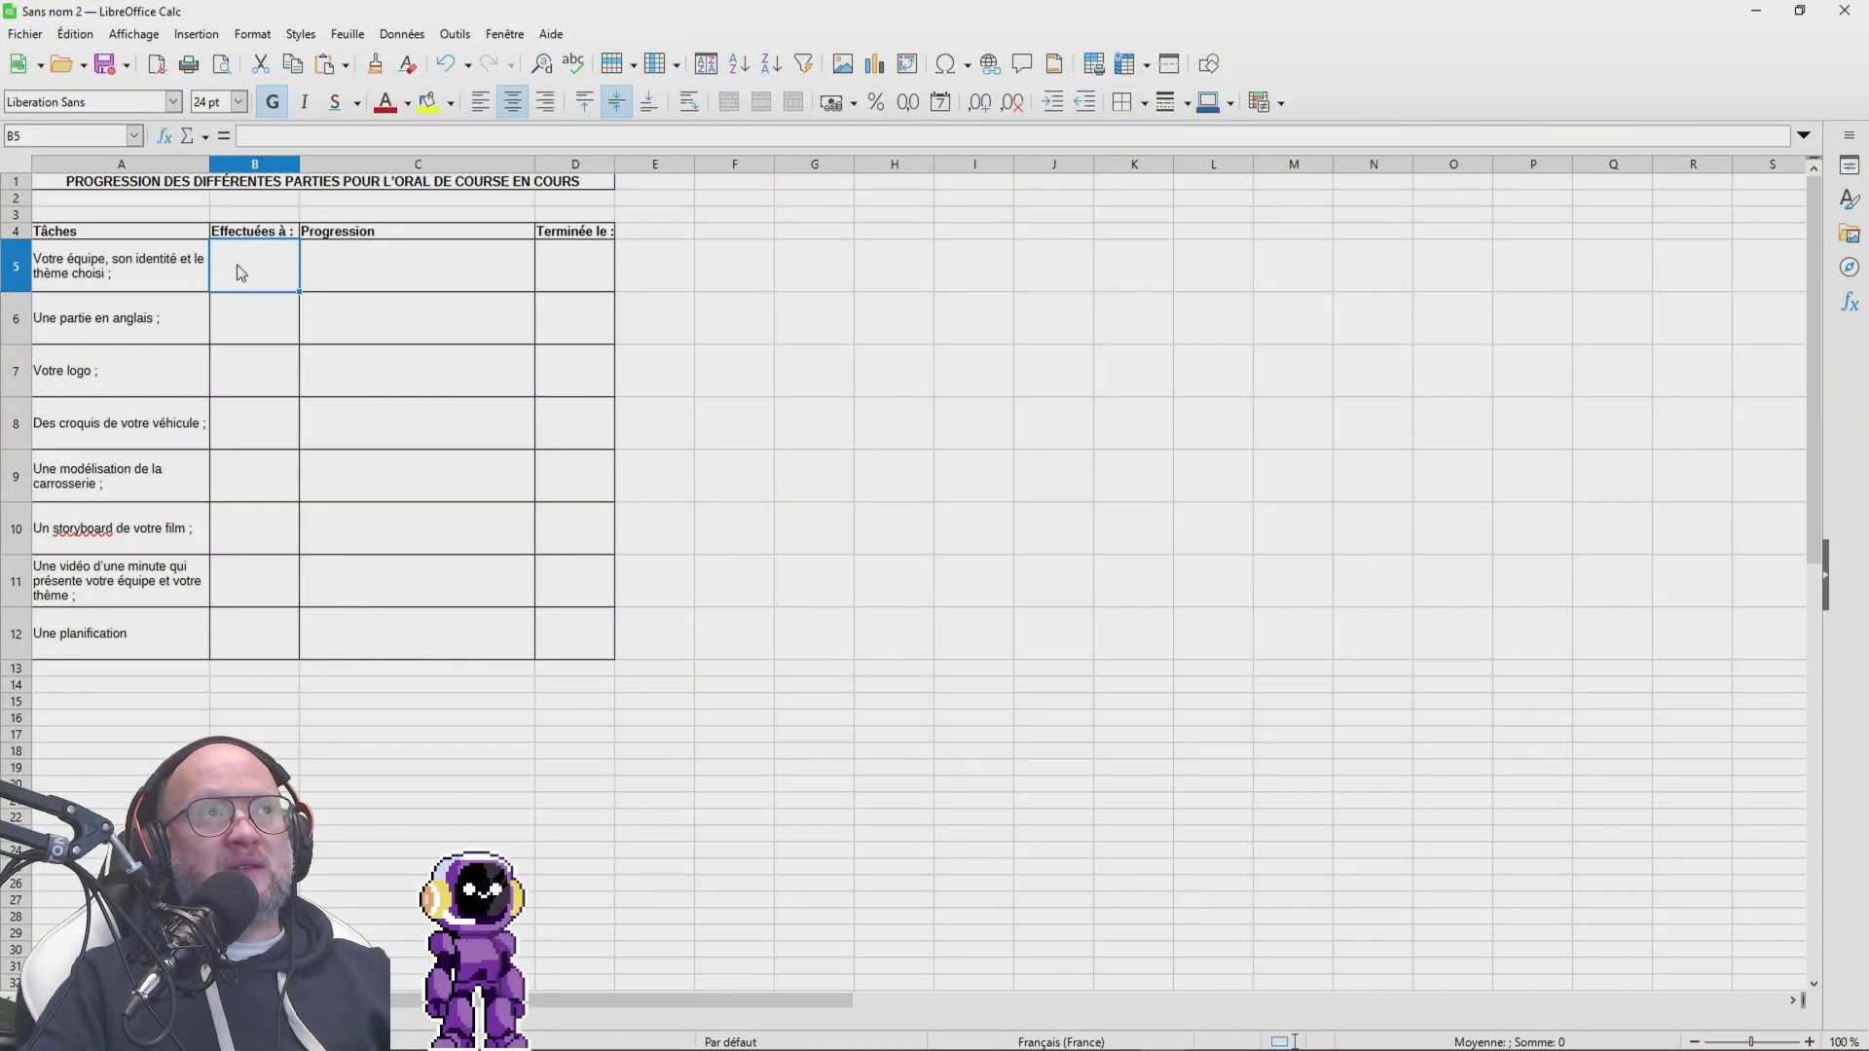
{"action": "left_click", "coordinate": [221, 335]}
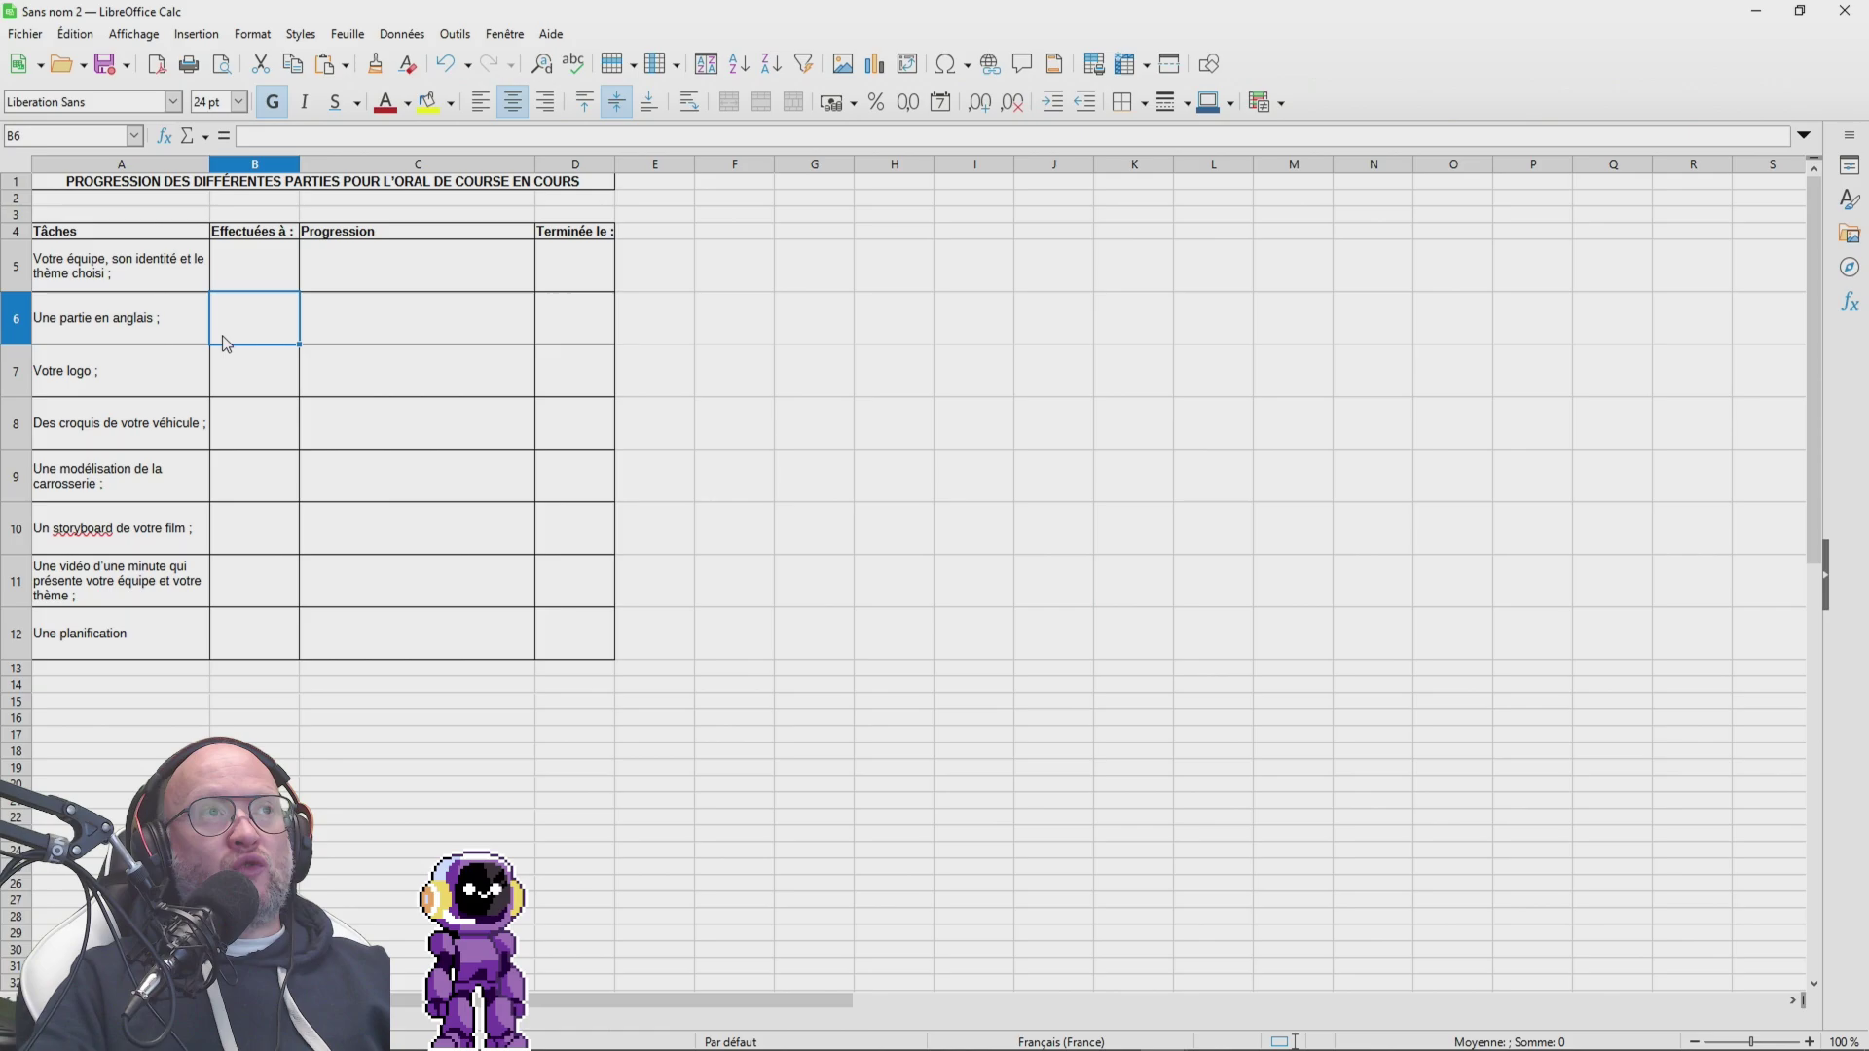
{"action": "left_click", "coordinate": [230, 387]}
{"action": "left_click", "coordinate": [233, 448]}
{"action": "left_click", "coordinate": [230, 528]}
{"action": "left_click", "coordinate": [236, 579]}
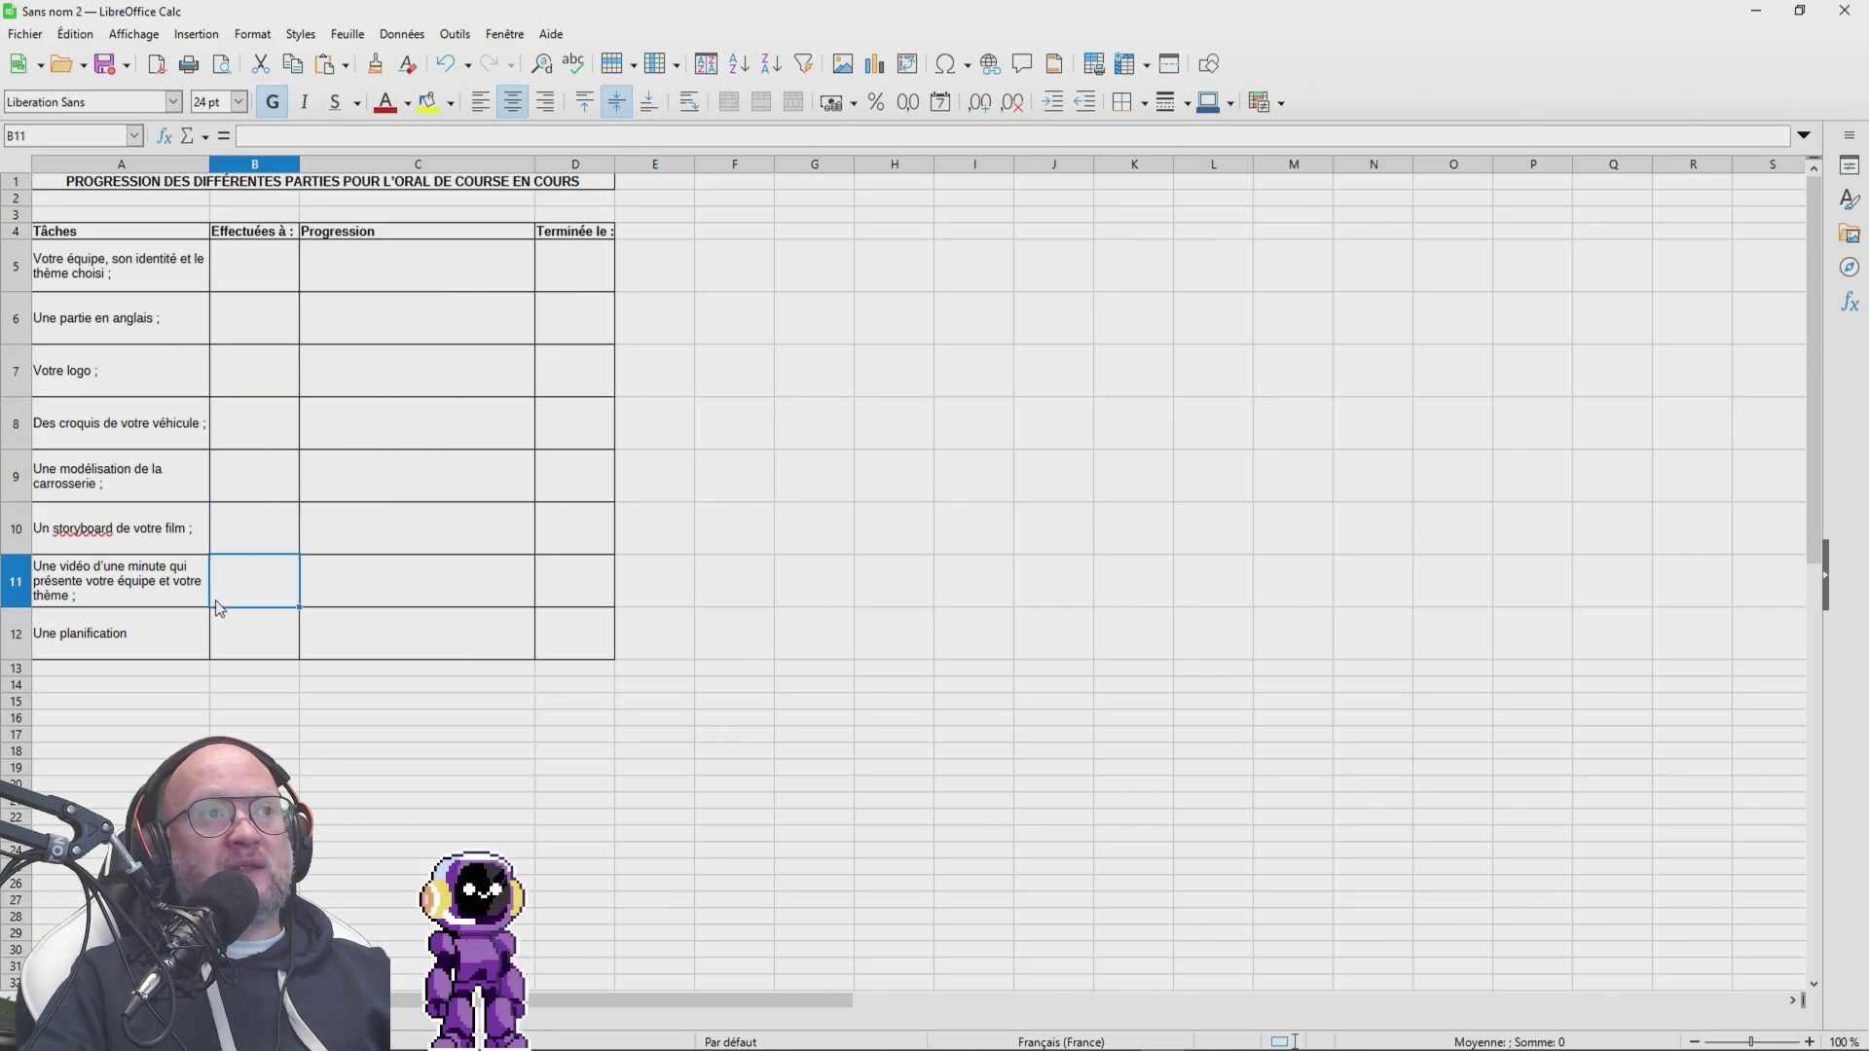
{"action": "left_click", "coordinate": [239, 652]}
Step: Enter the completion values 100, 0, 75 and 100 in B5 to B8 of the empty progress table
{"action": "left_click", "coordinate": [240, 275]}
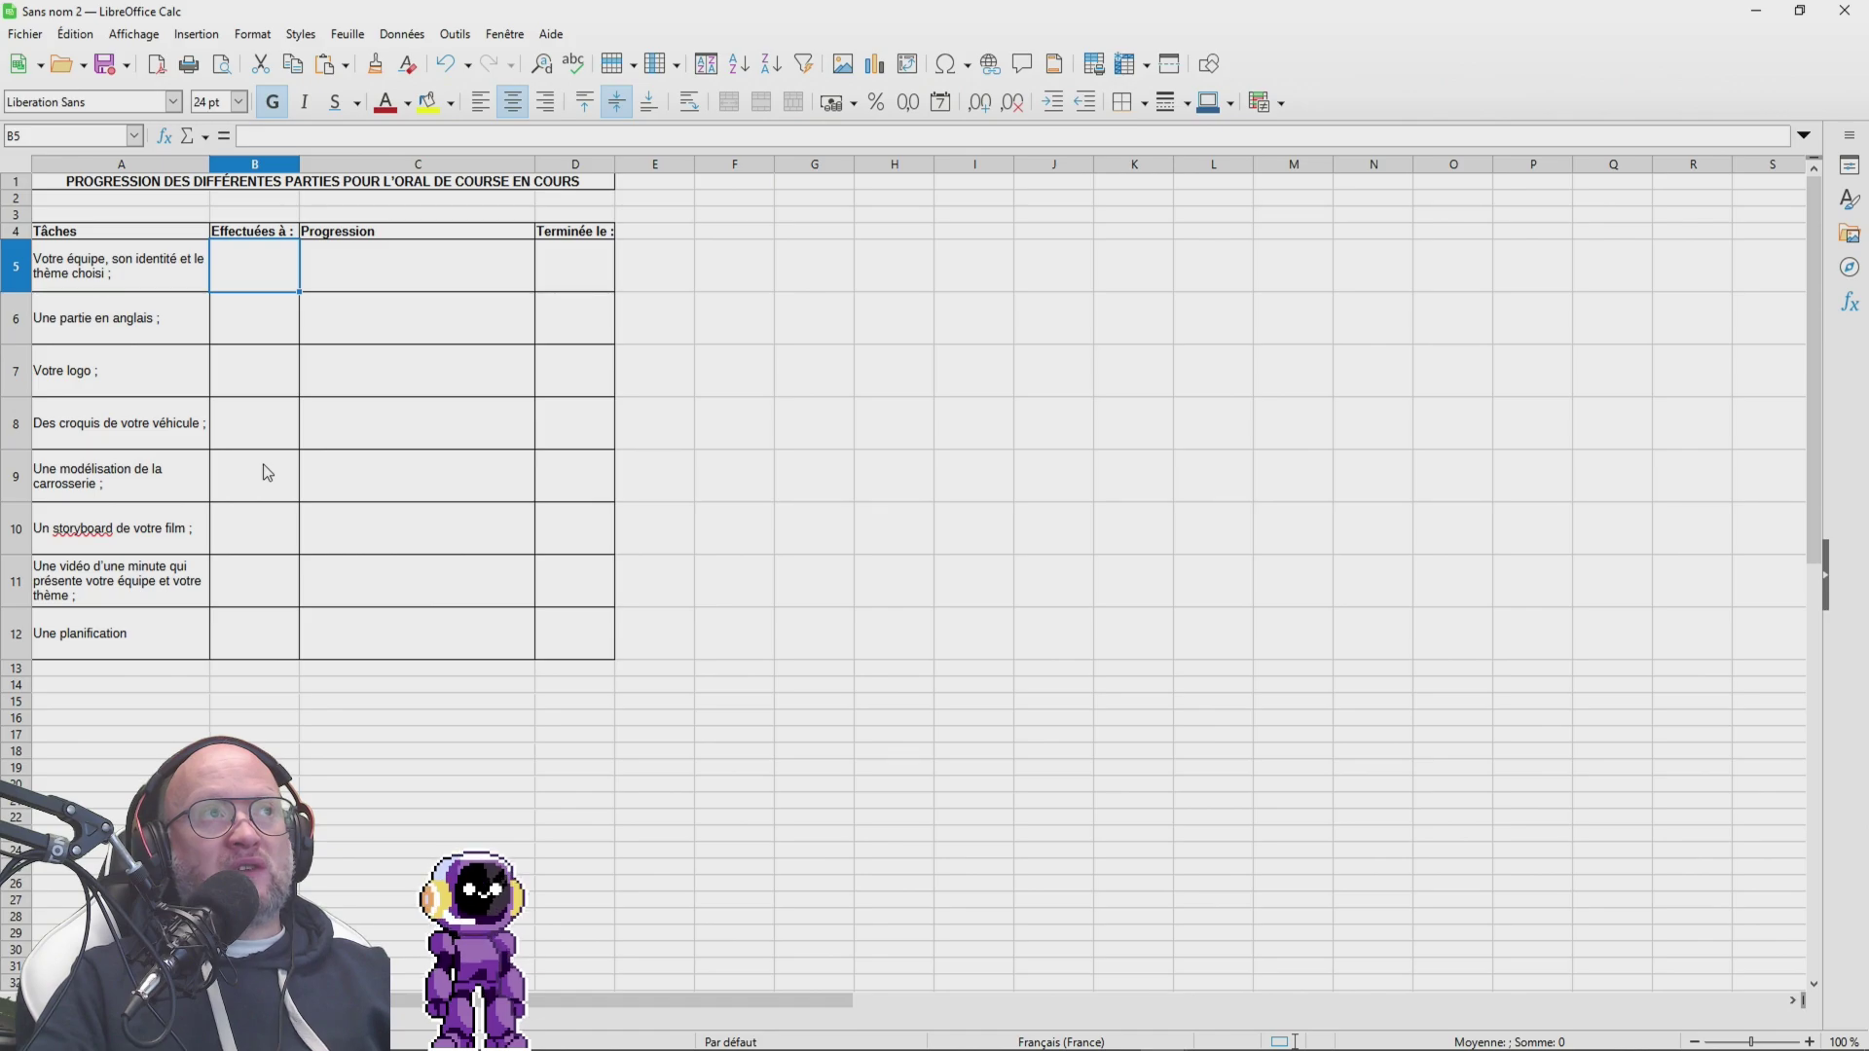
{"action": "type", "text": "100"}
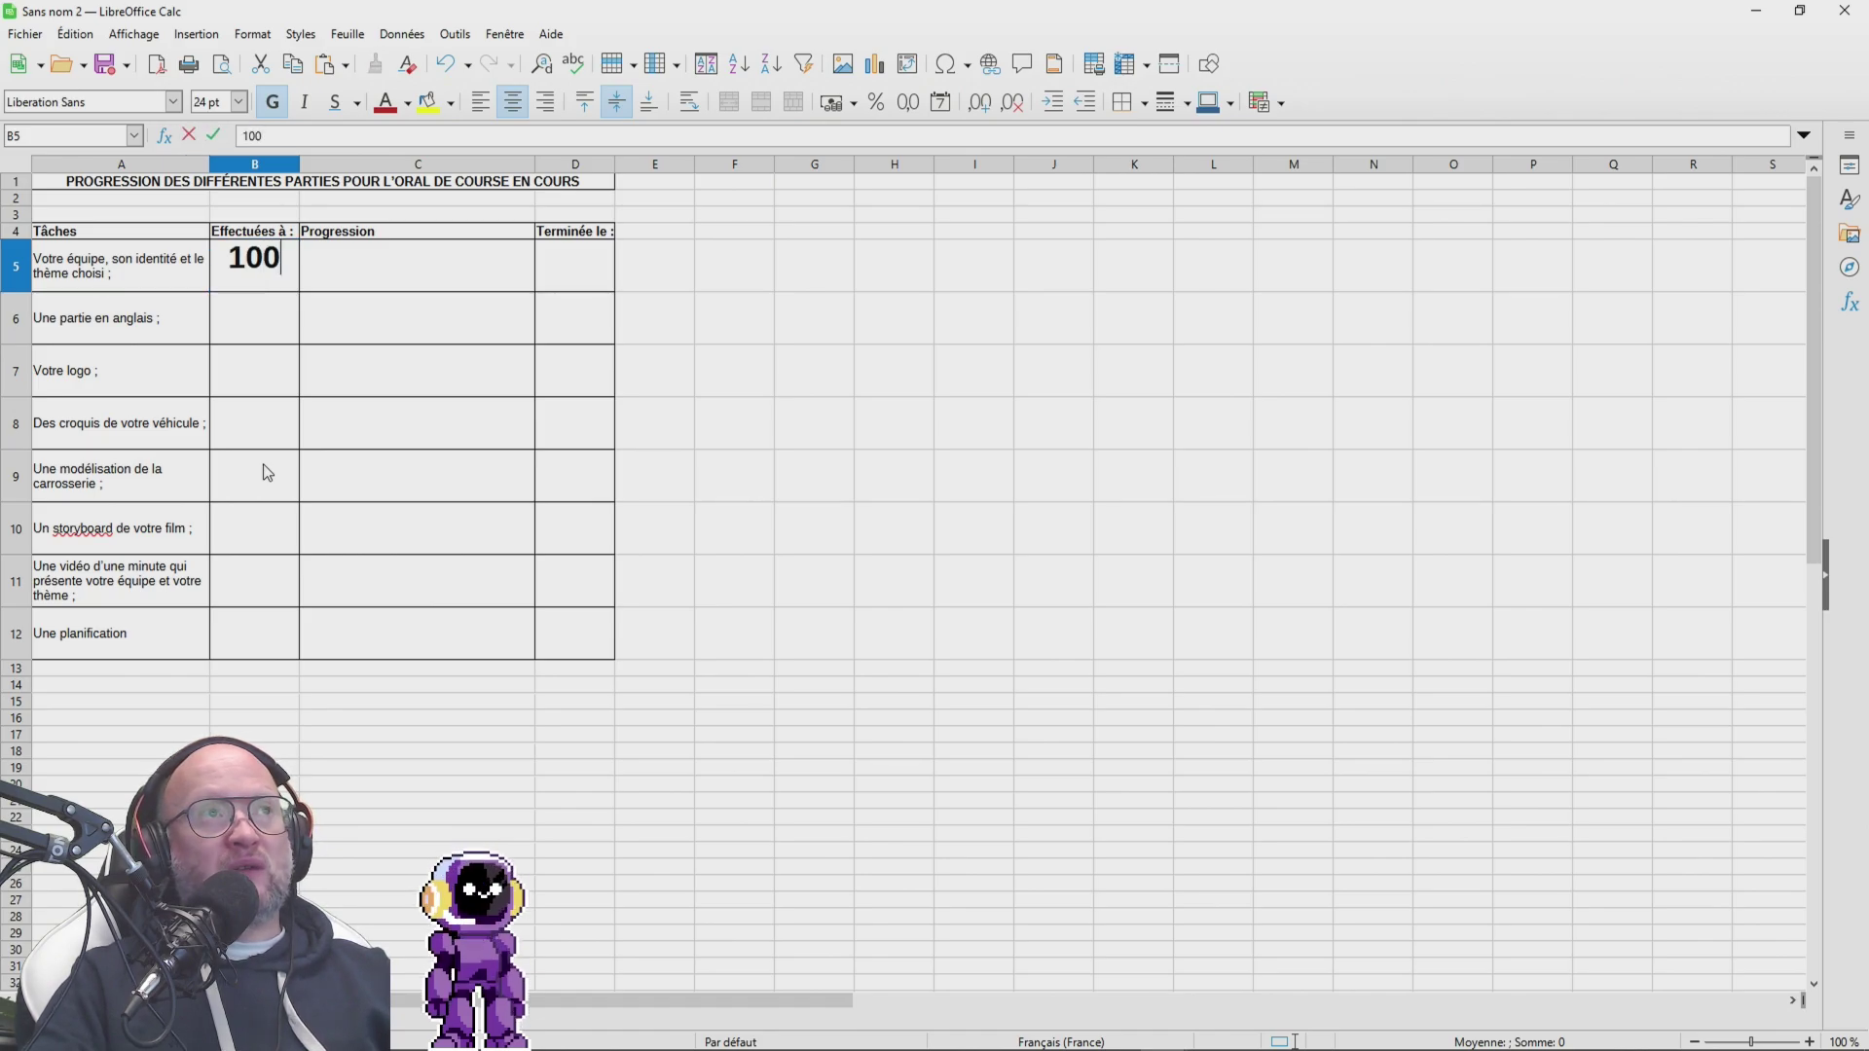
{"action": "key", "text": "Return"}
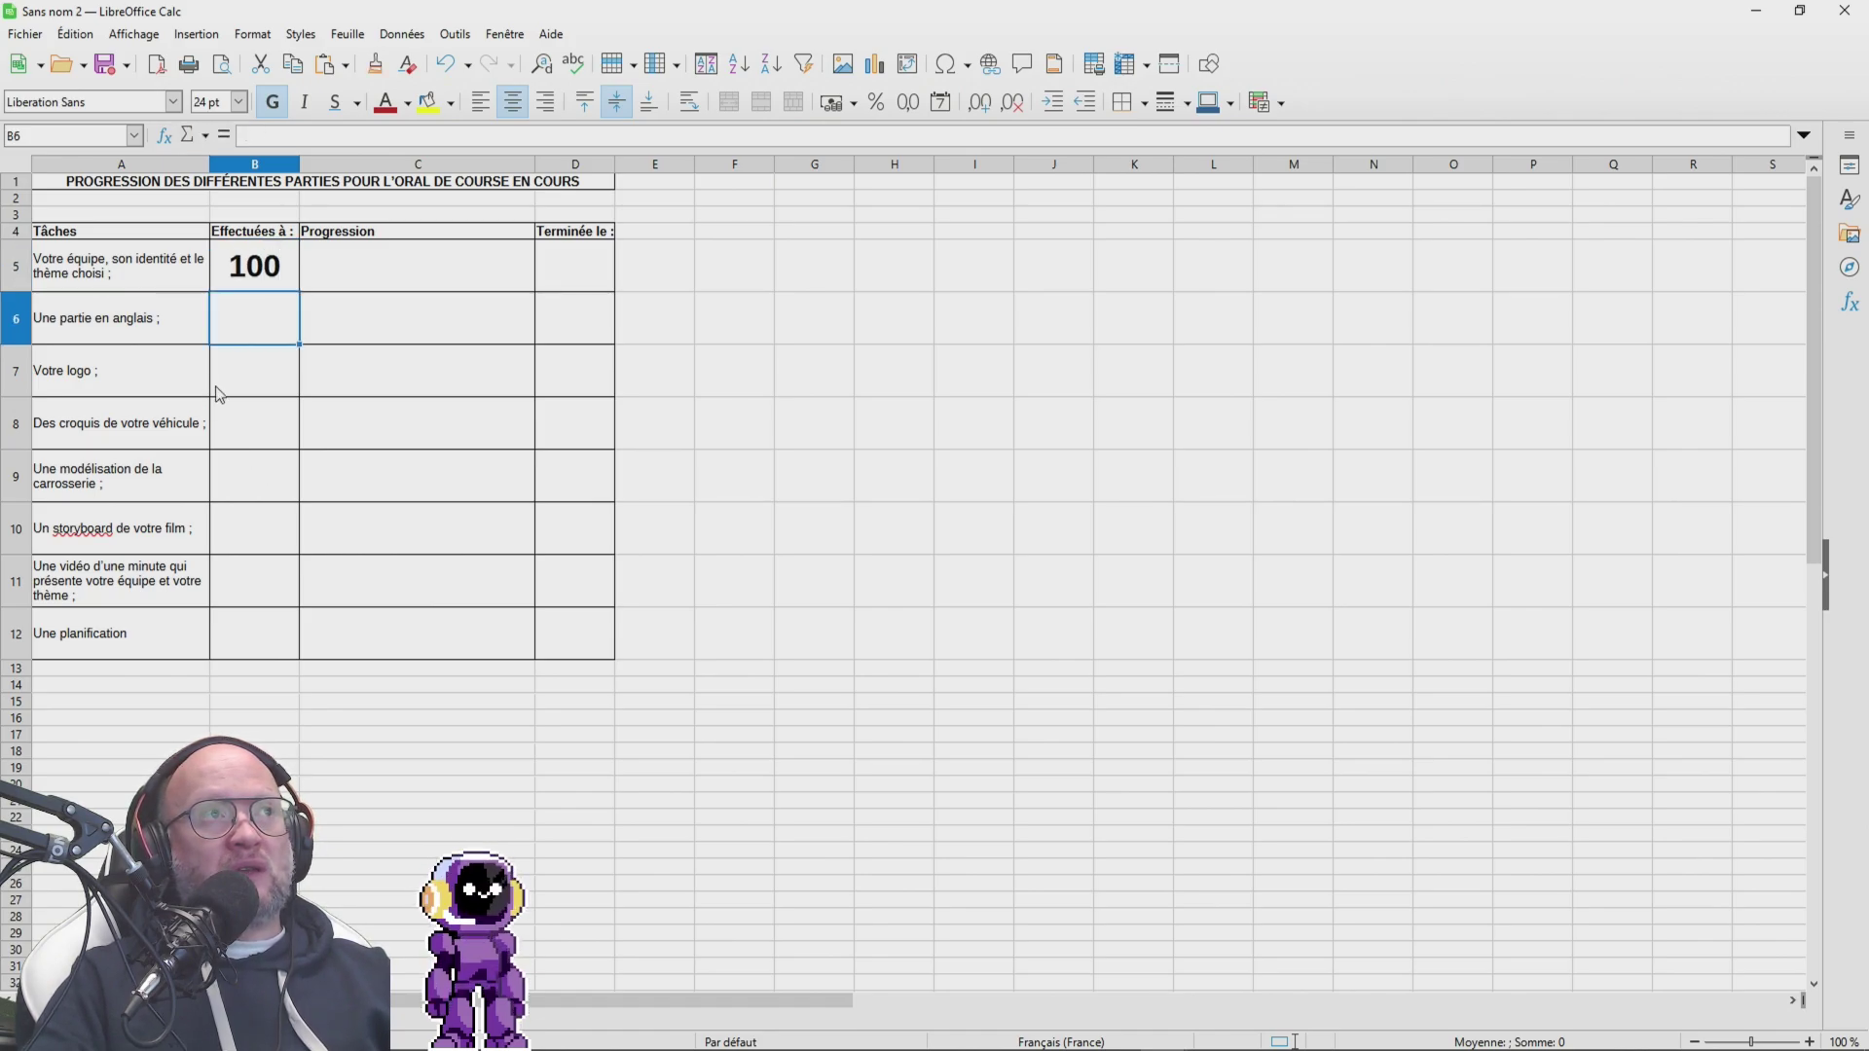
{"action": "type", "text": "0"}
{"action": "key", "text": "Return"}
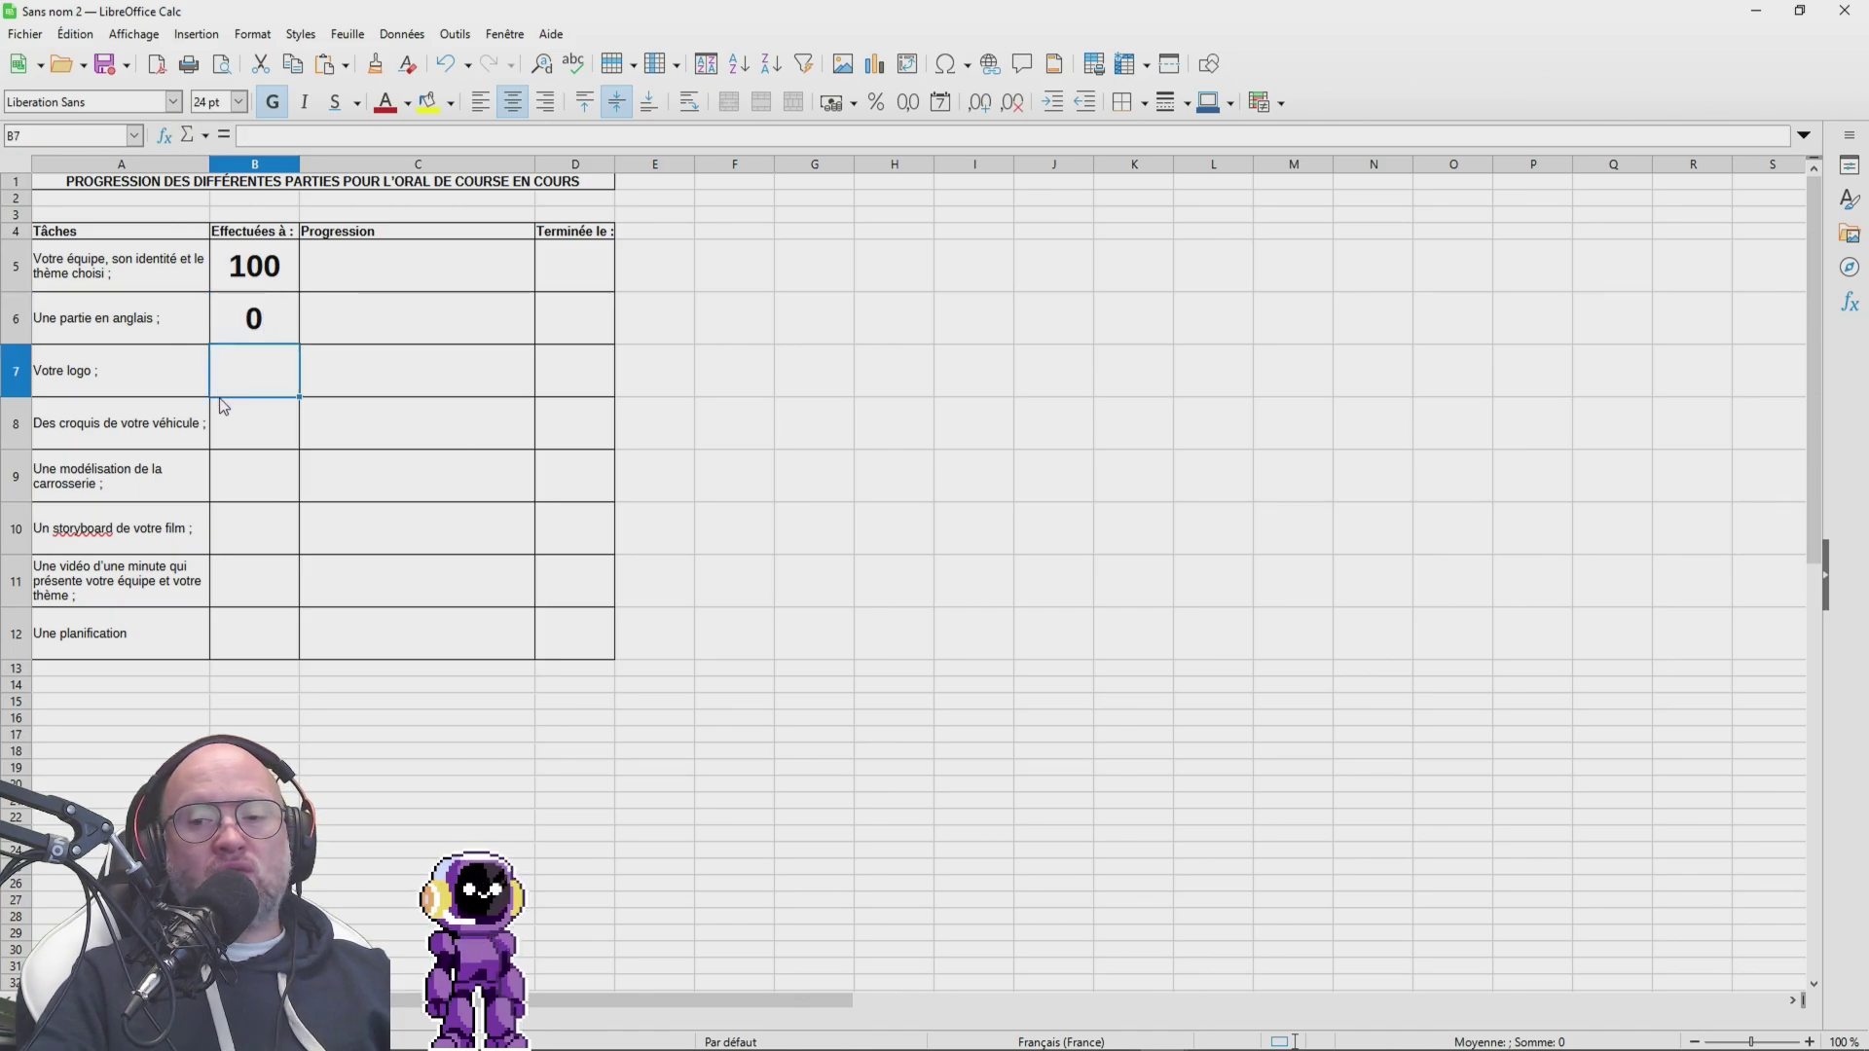
{"action": "type", "text": "75"}
{"action": "key", "text": "Return"}
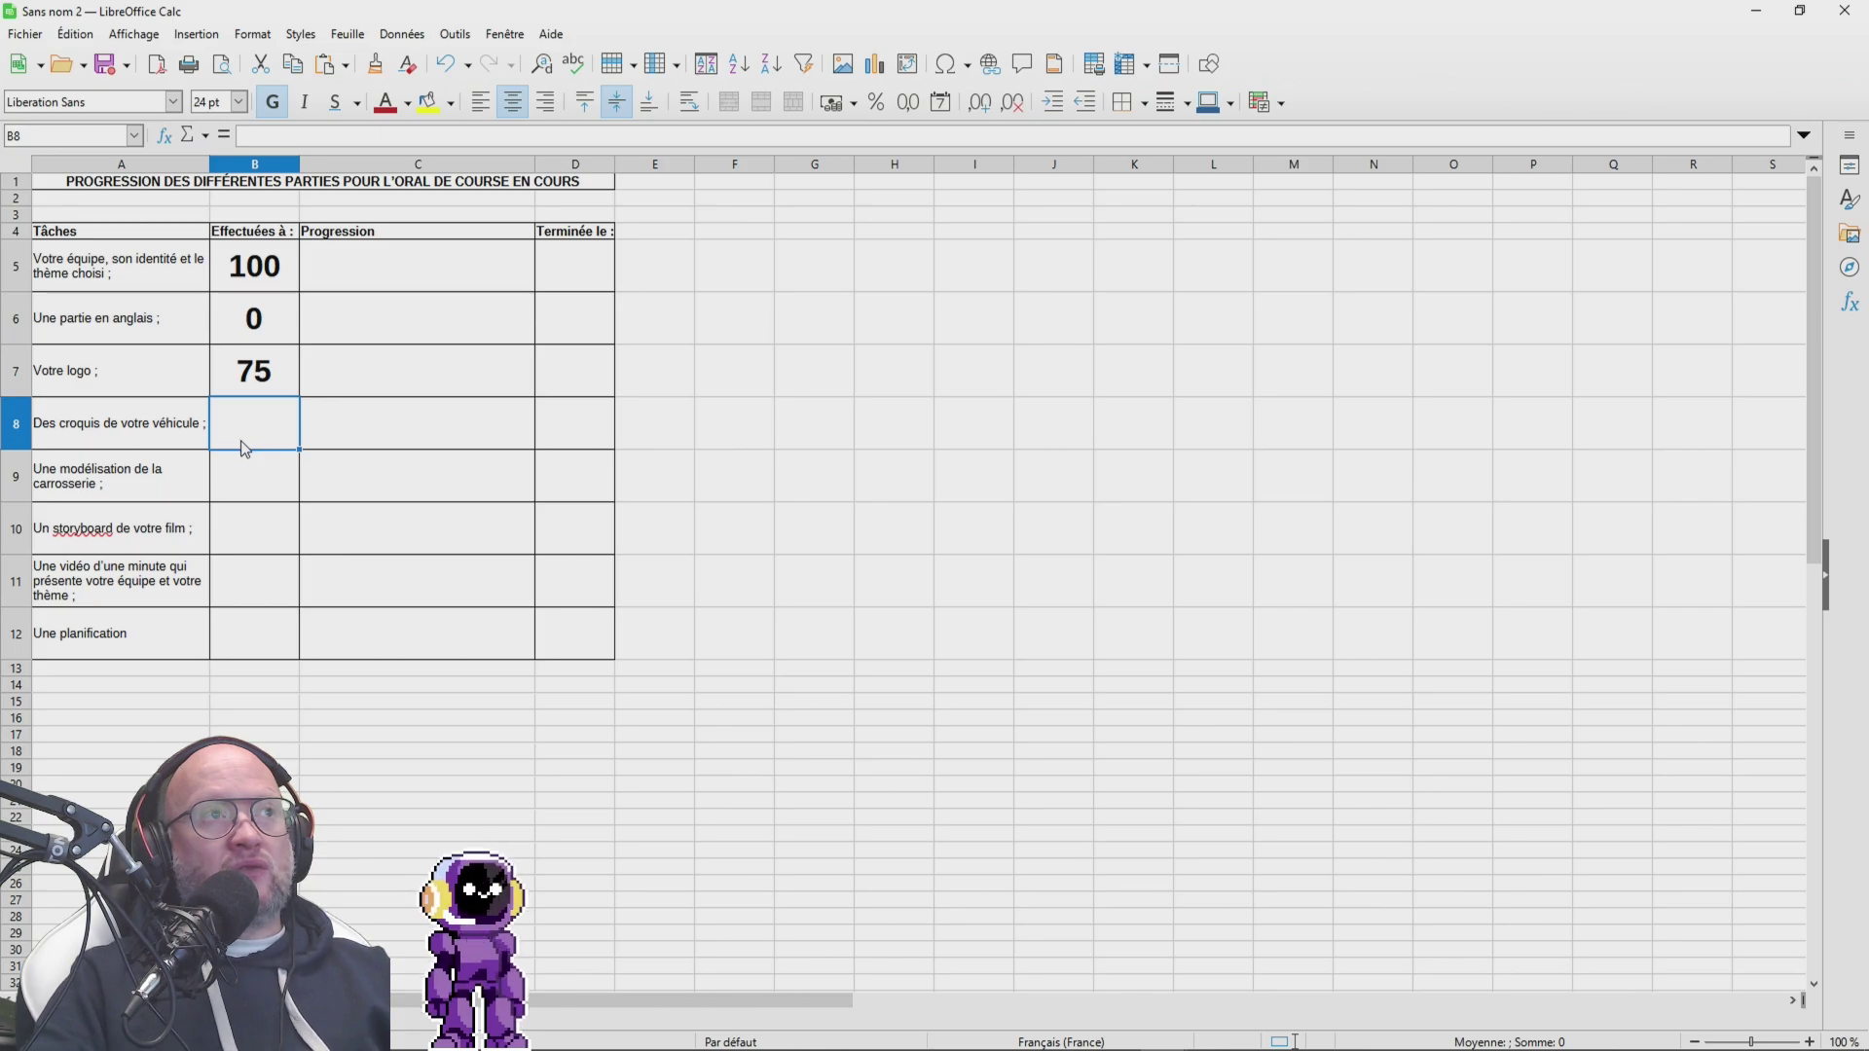
{"action": "type", "text": "100"}
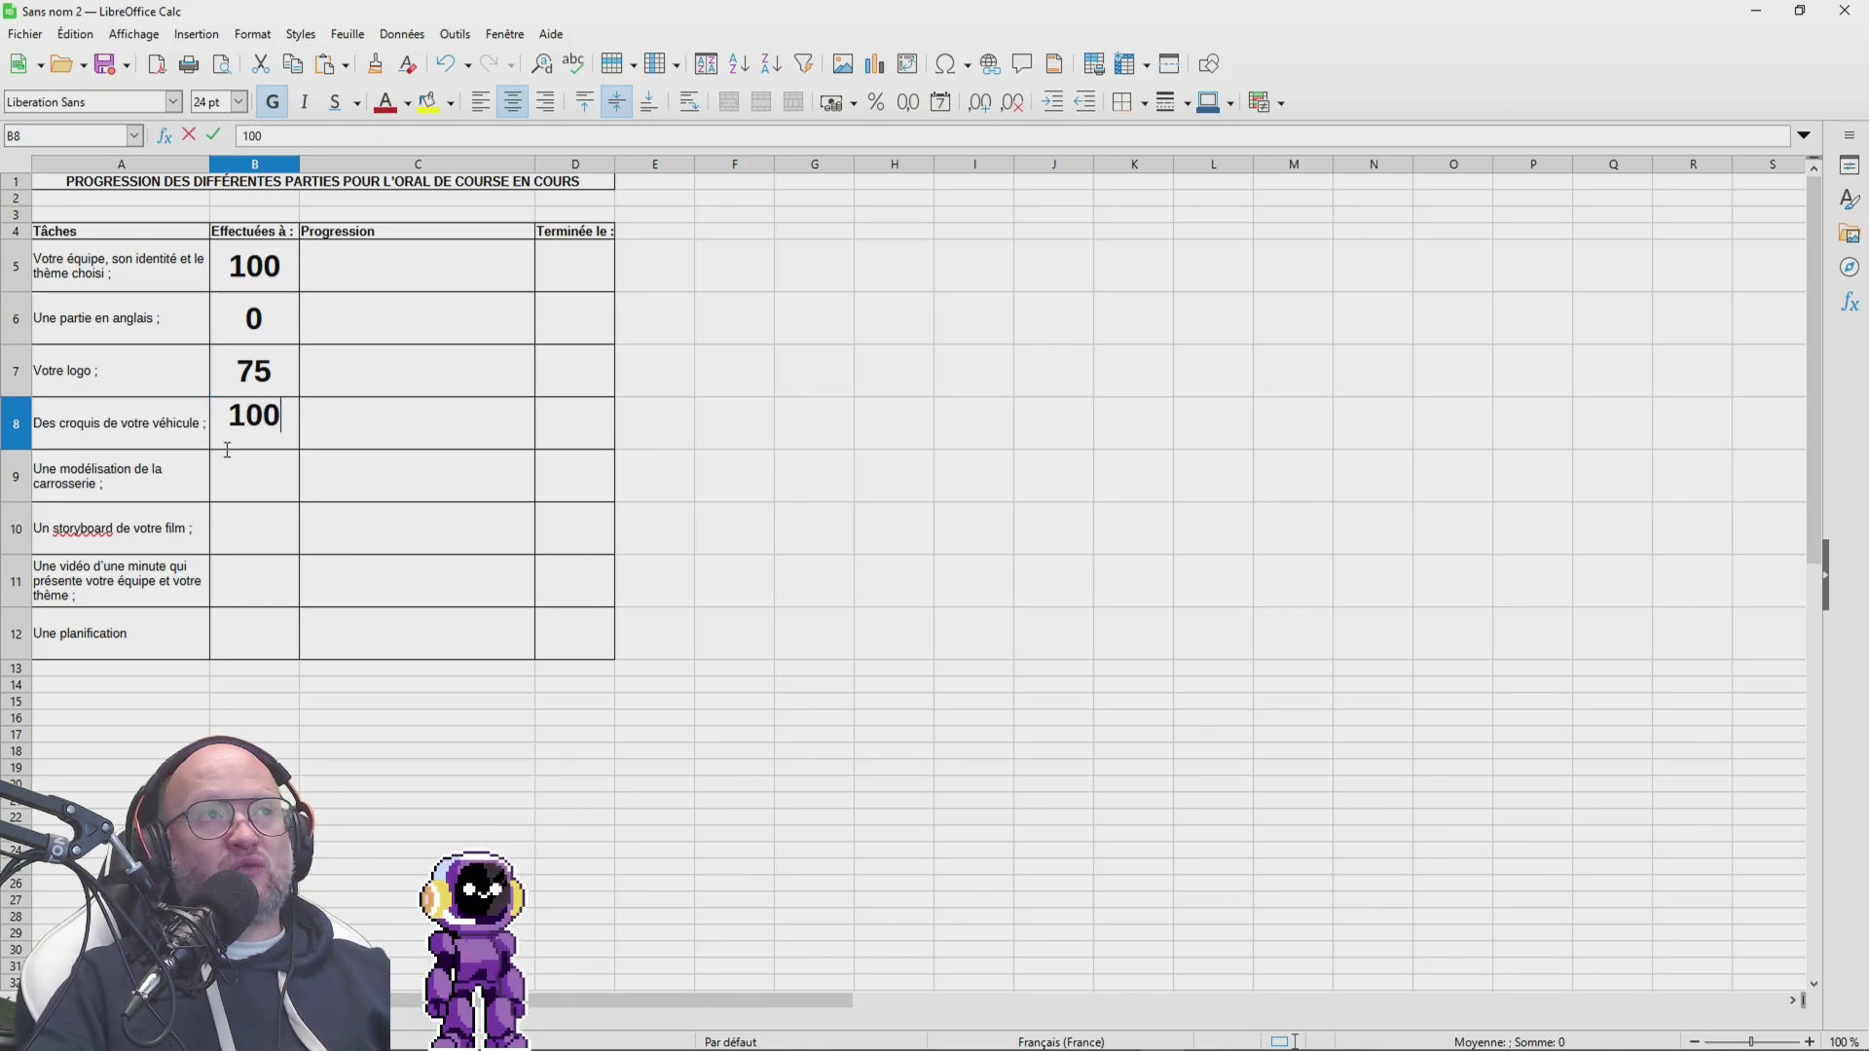
{"action": "key", "text": "Return"}
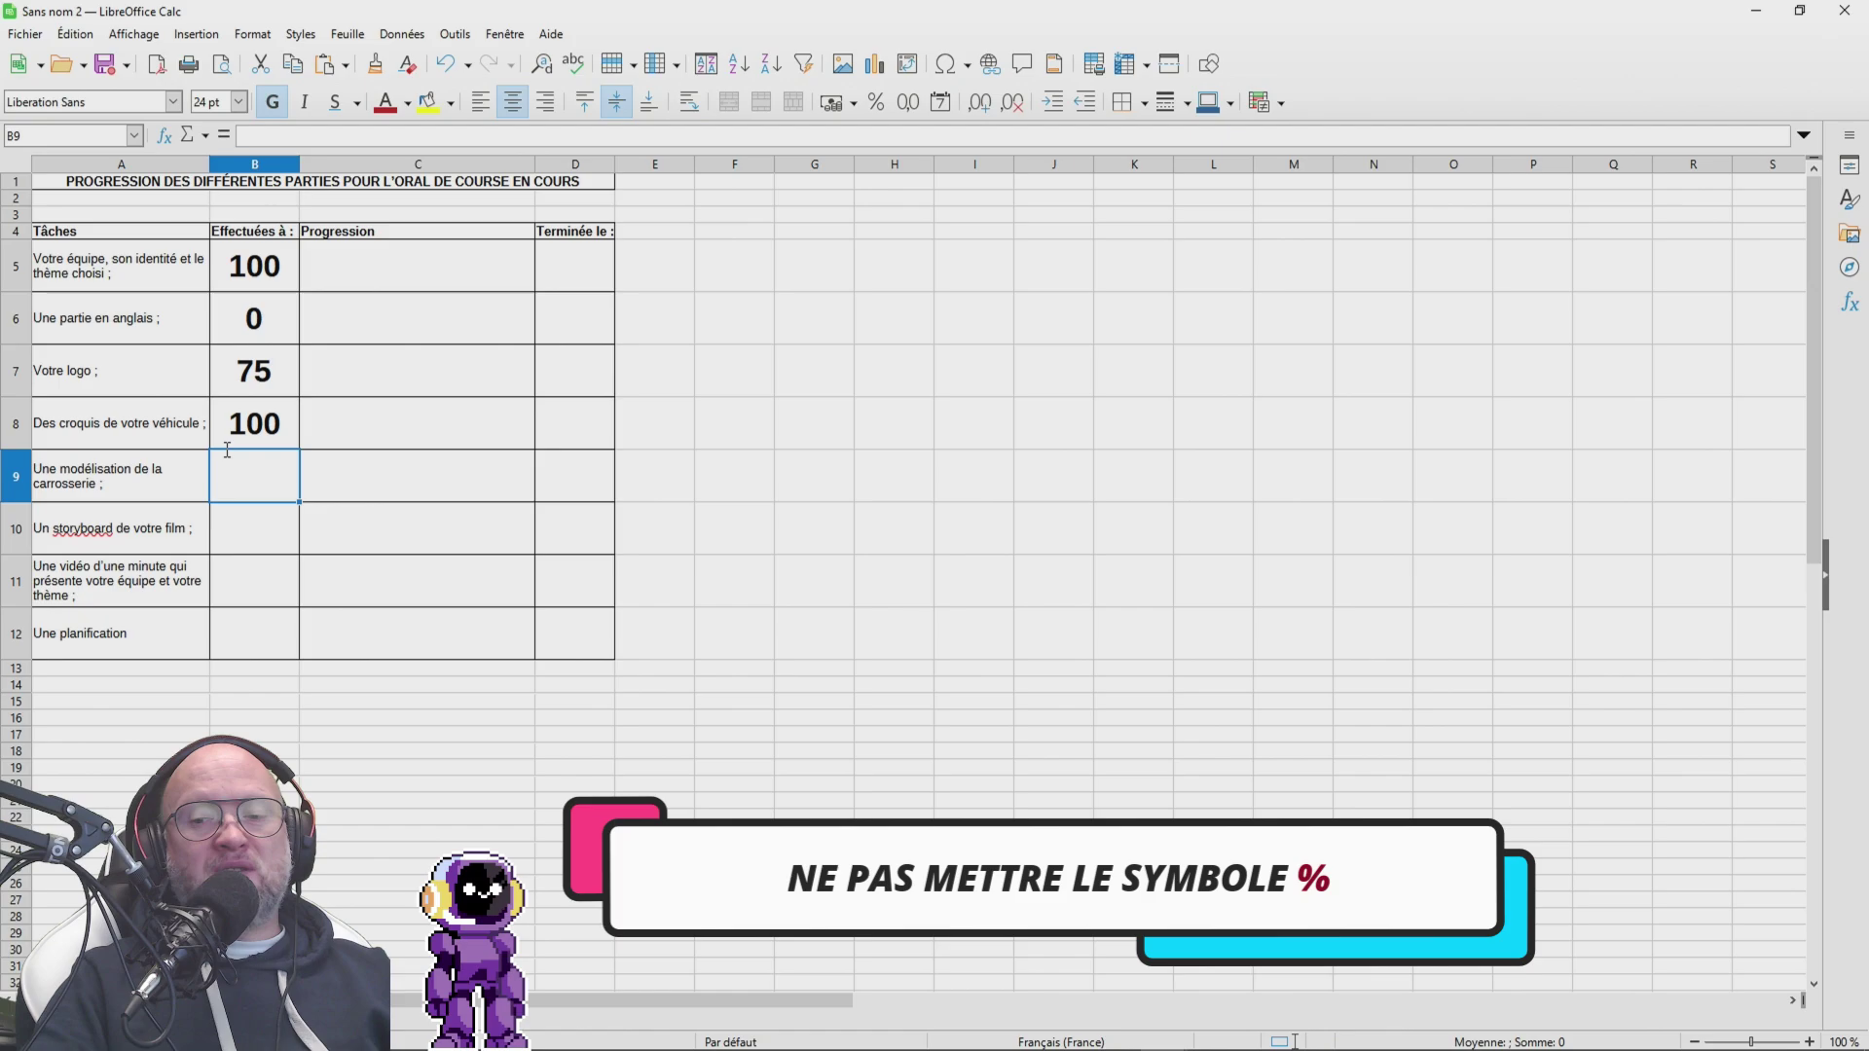
Step: Enter the completion values 25, 25, 0 and 100 for the remaining tasks in B9 to B12
{"action": "type", "text": "25"}
{"action": "key", "text": "Return"}
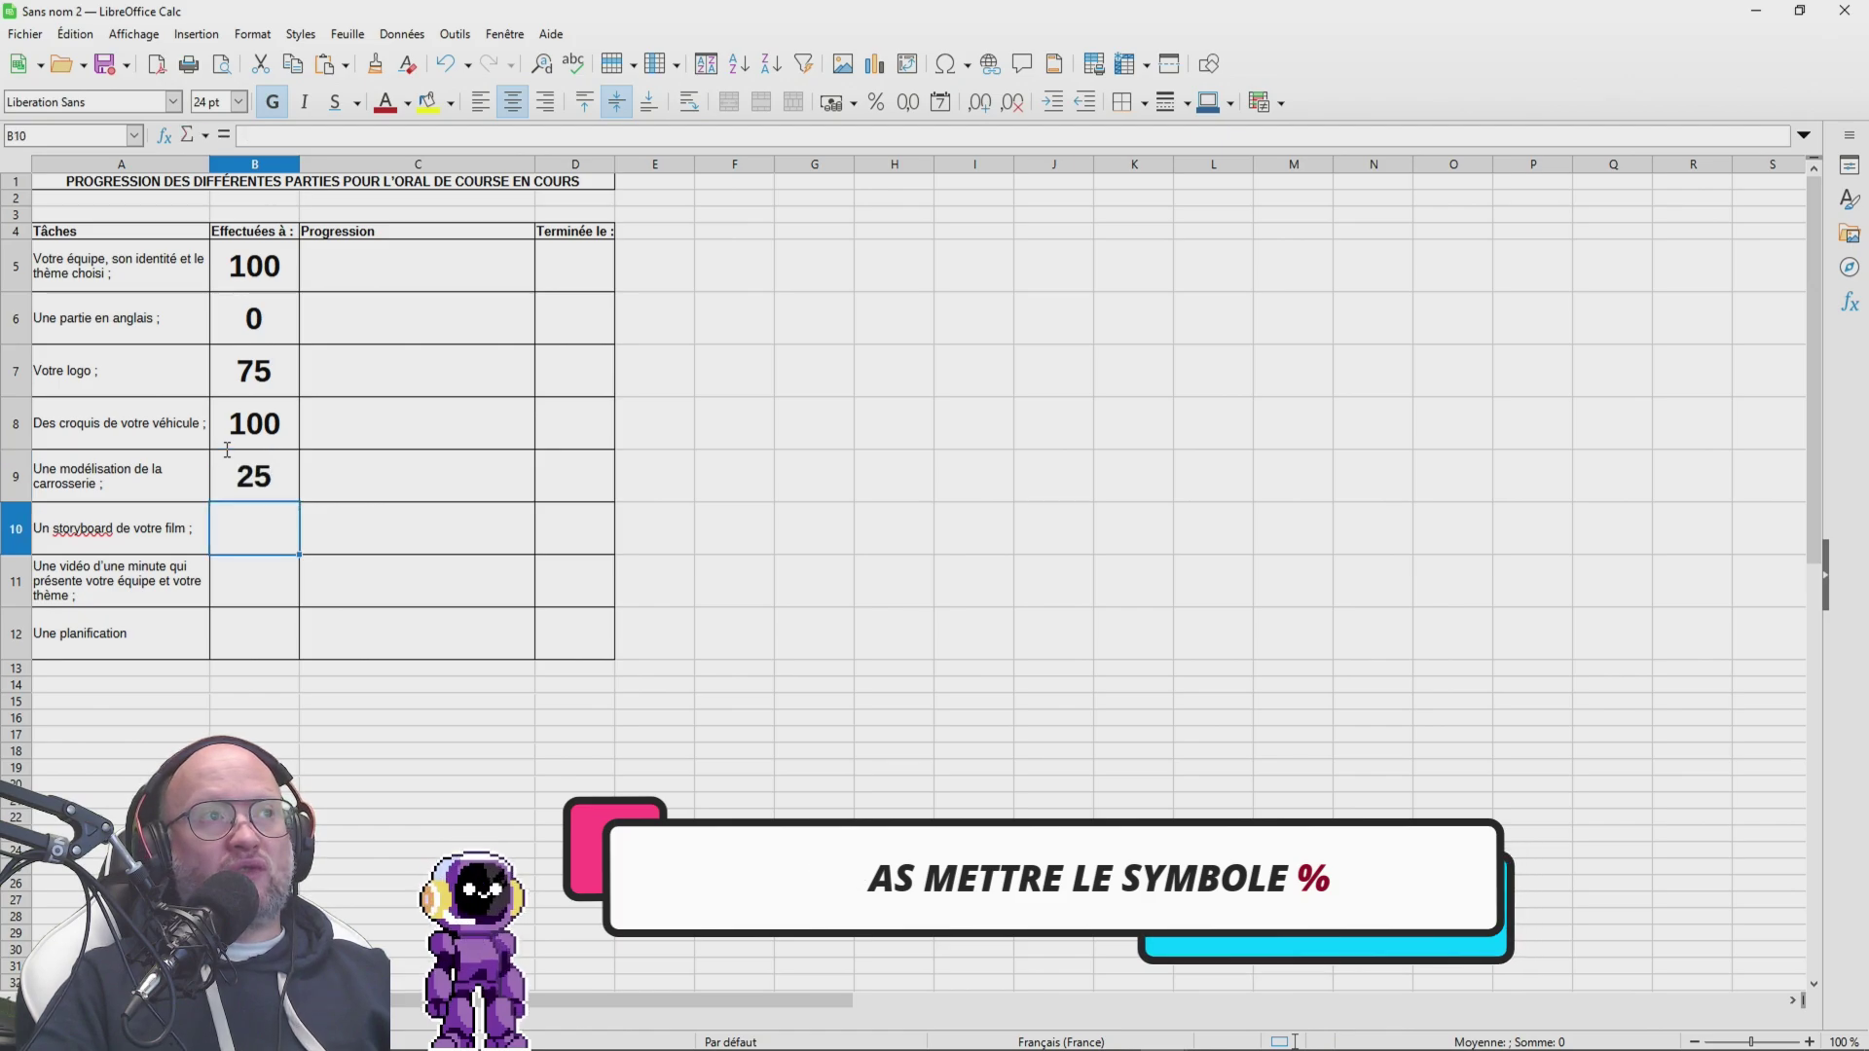
{"action": "type", "text": "25"}
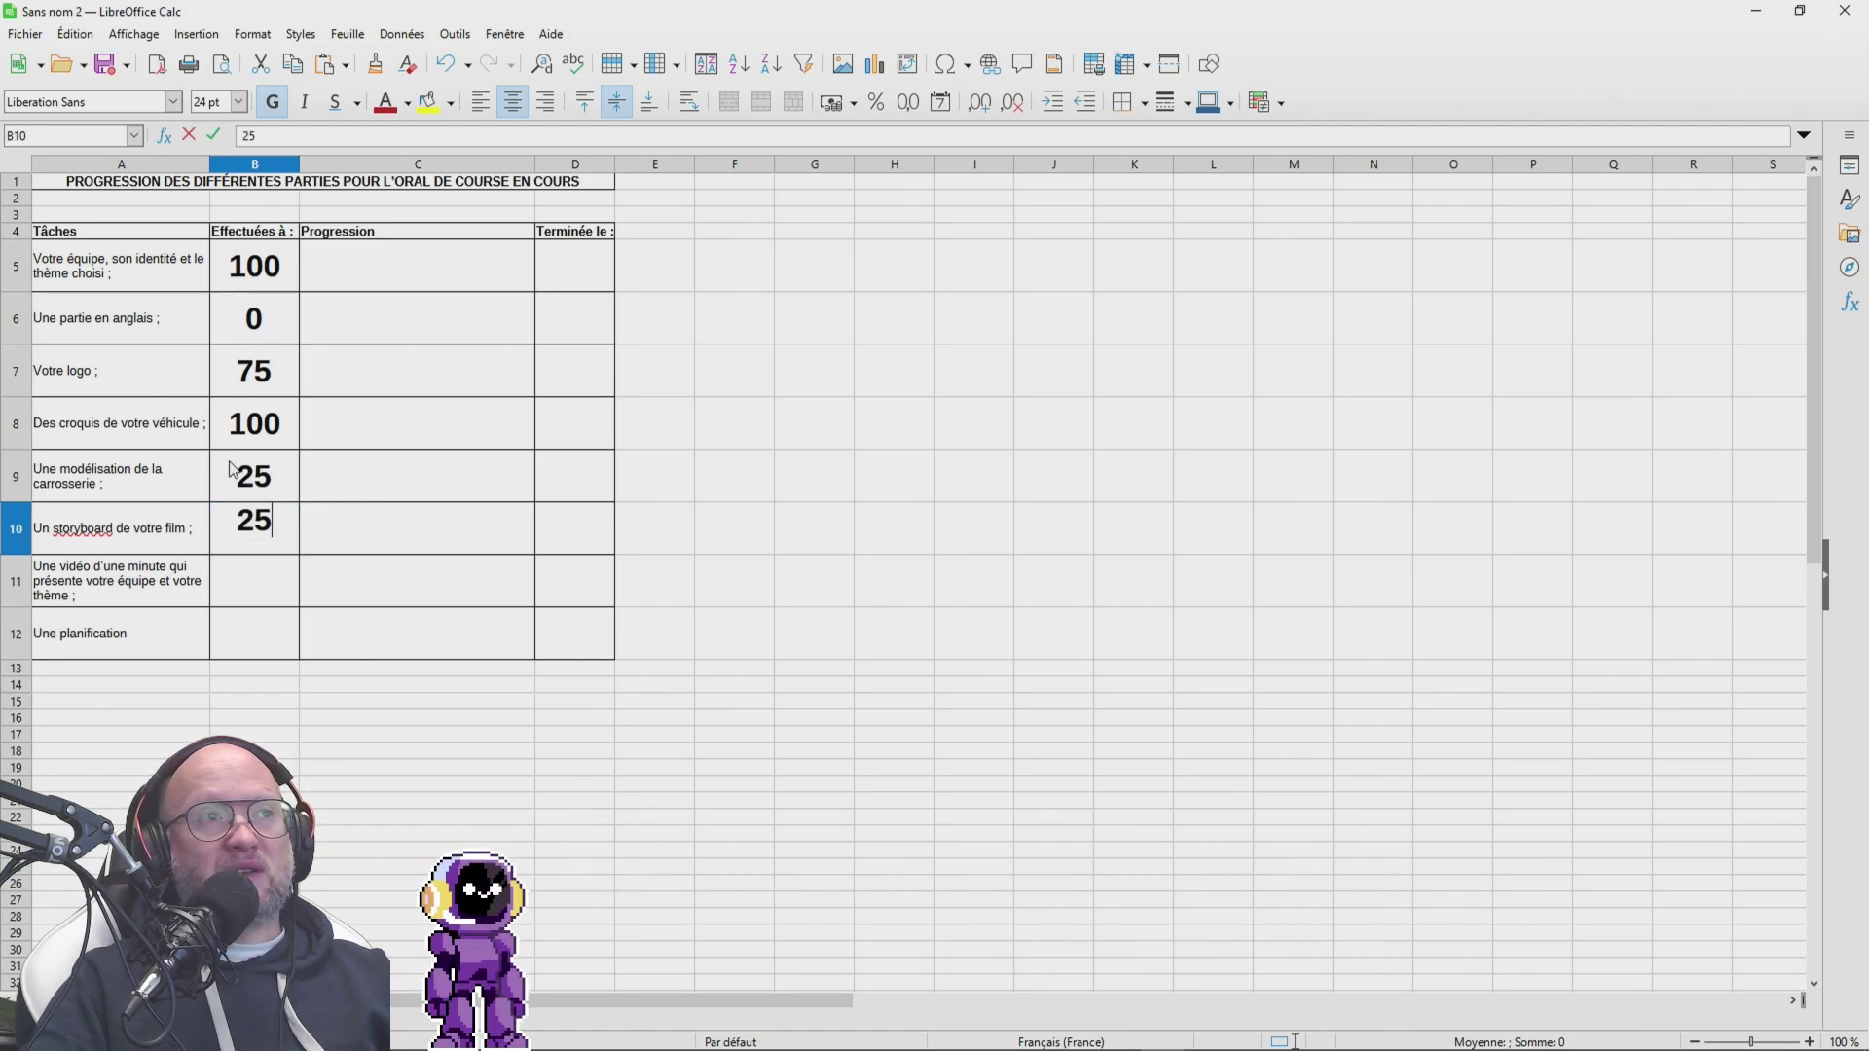
{"action": "key", "text": "Return"}
{"action": "type", "text": "0"}
{"action": "key", "text": "Return"}
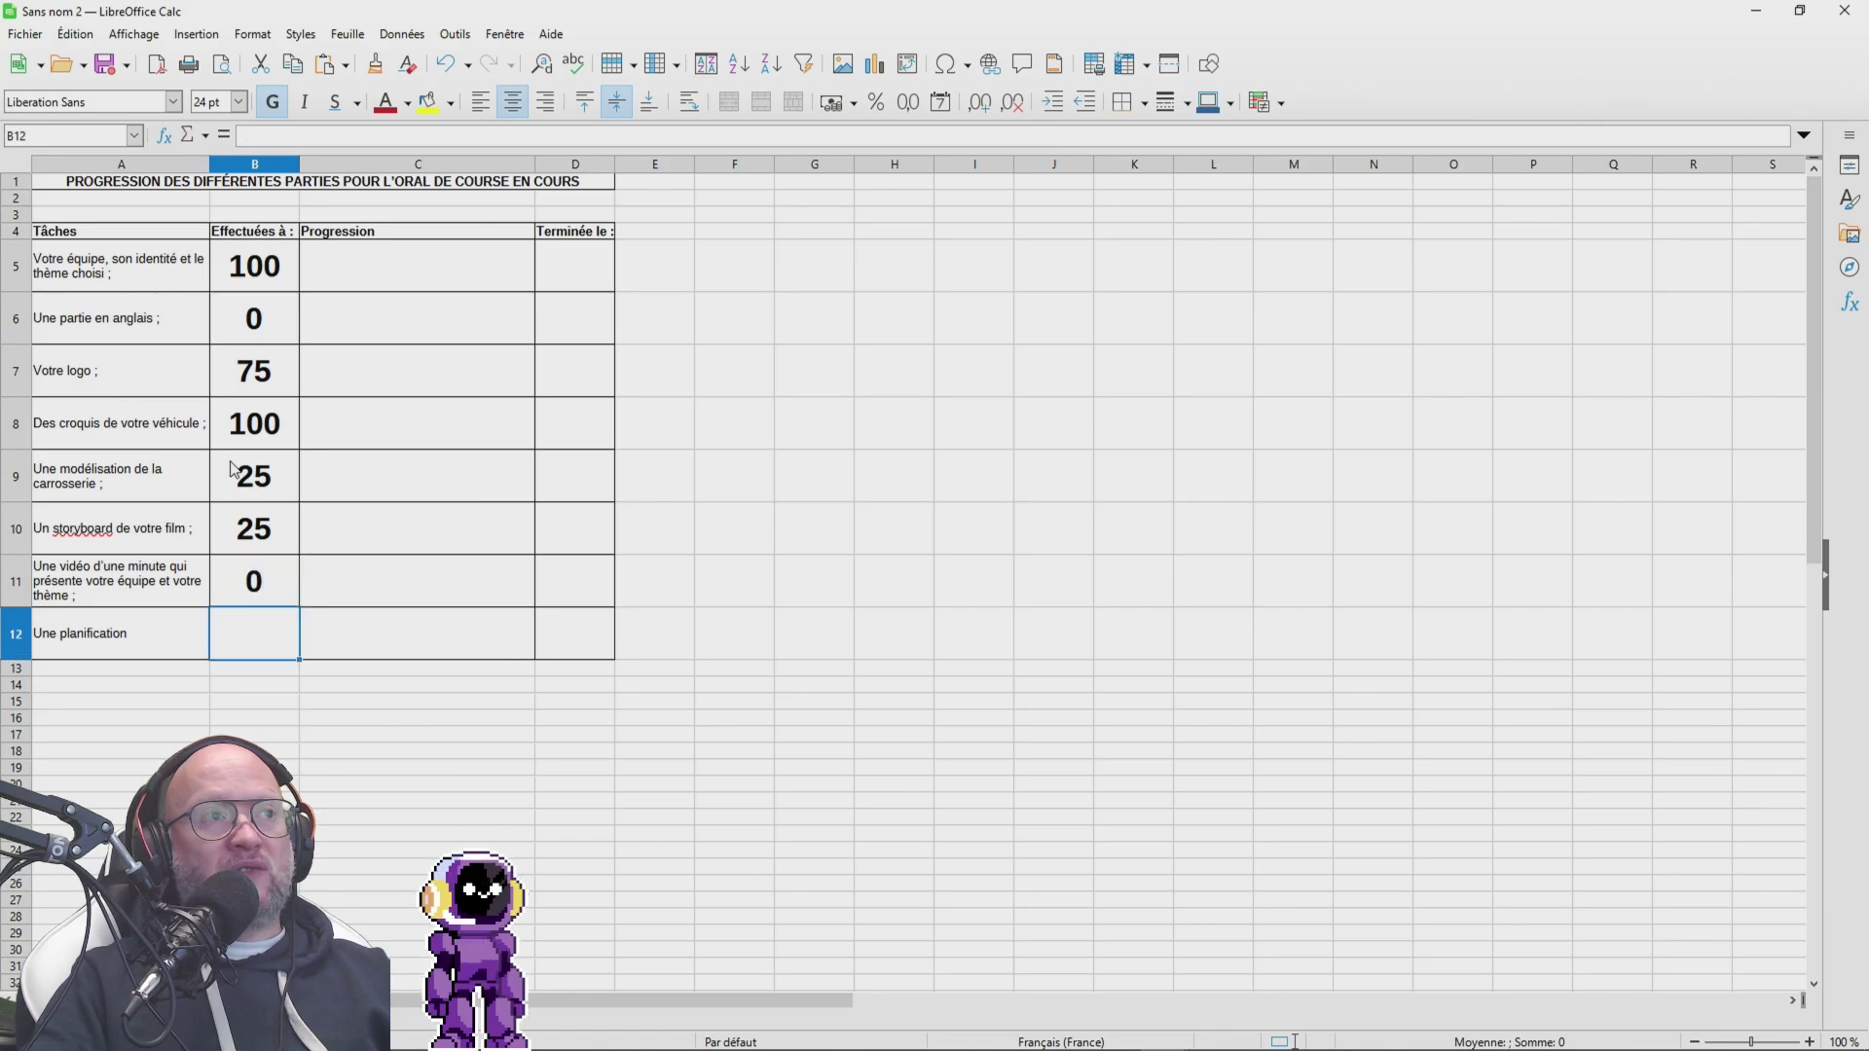
{"action": "type", "text": "100"}
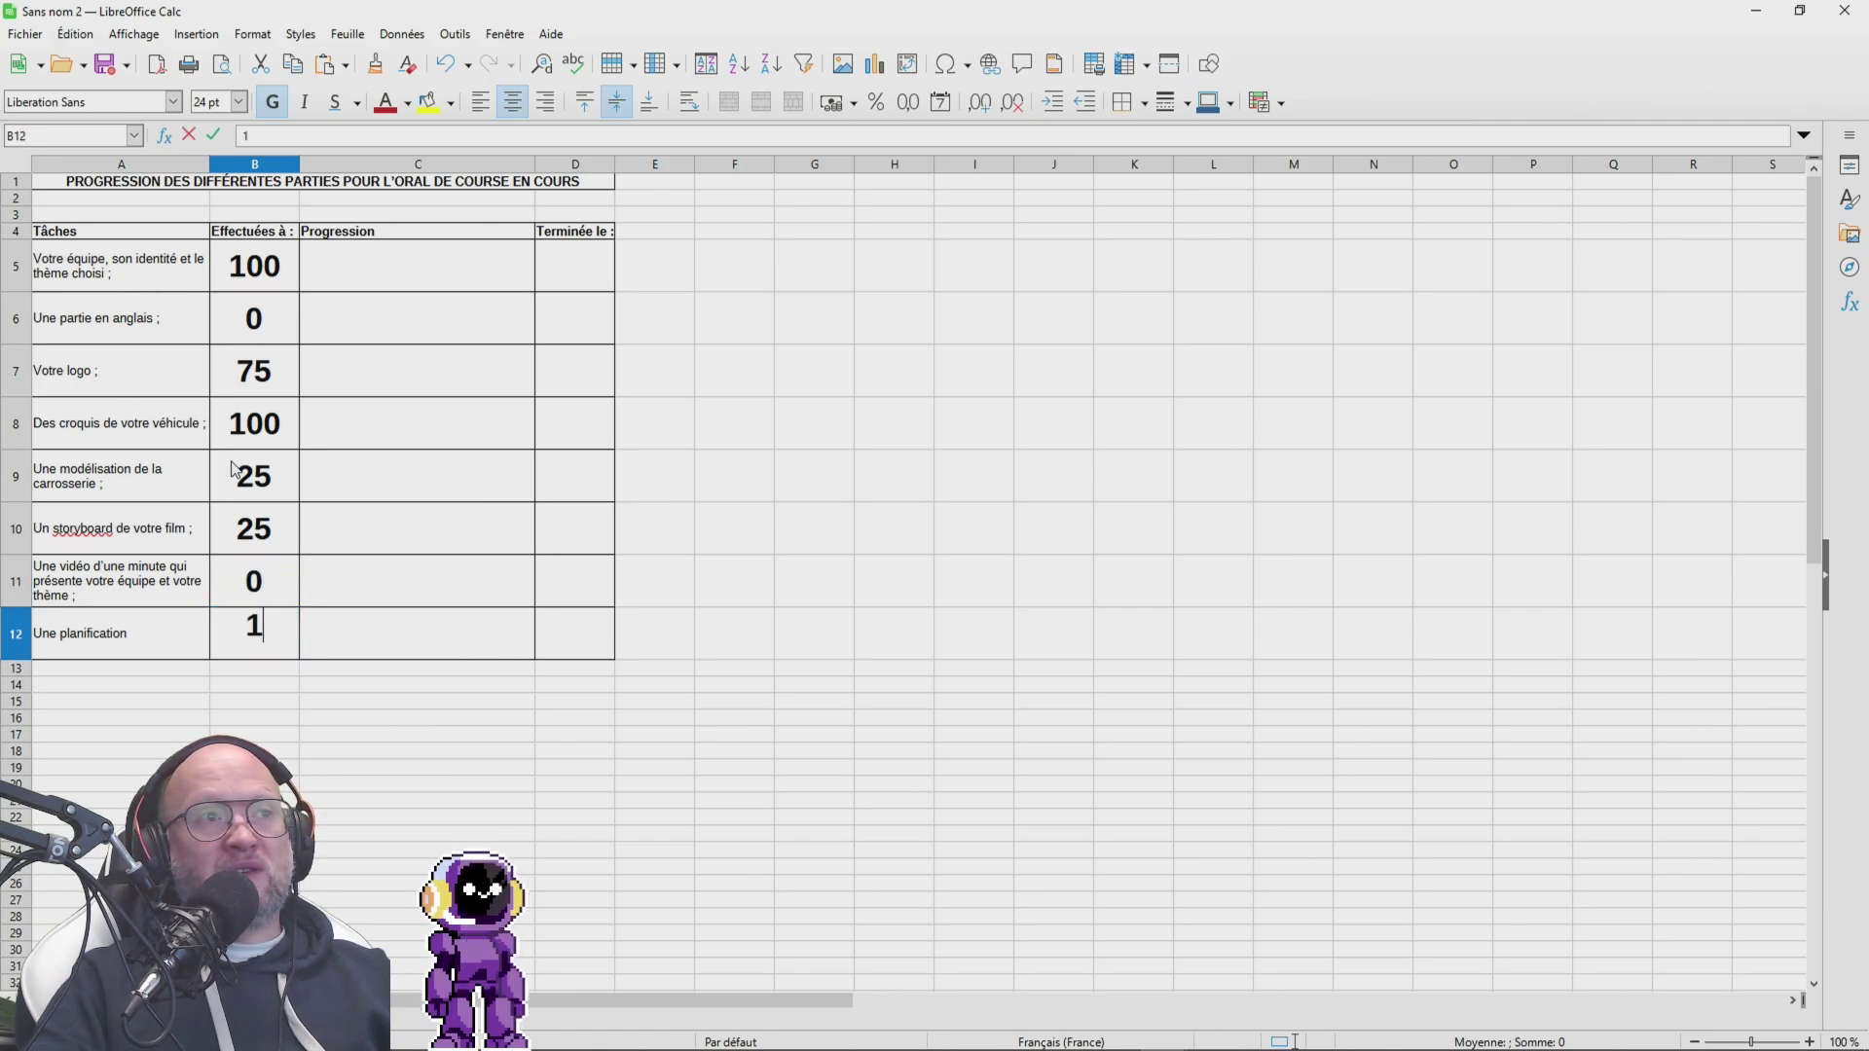
{"action": "key", "text": "Return"}
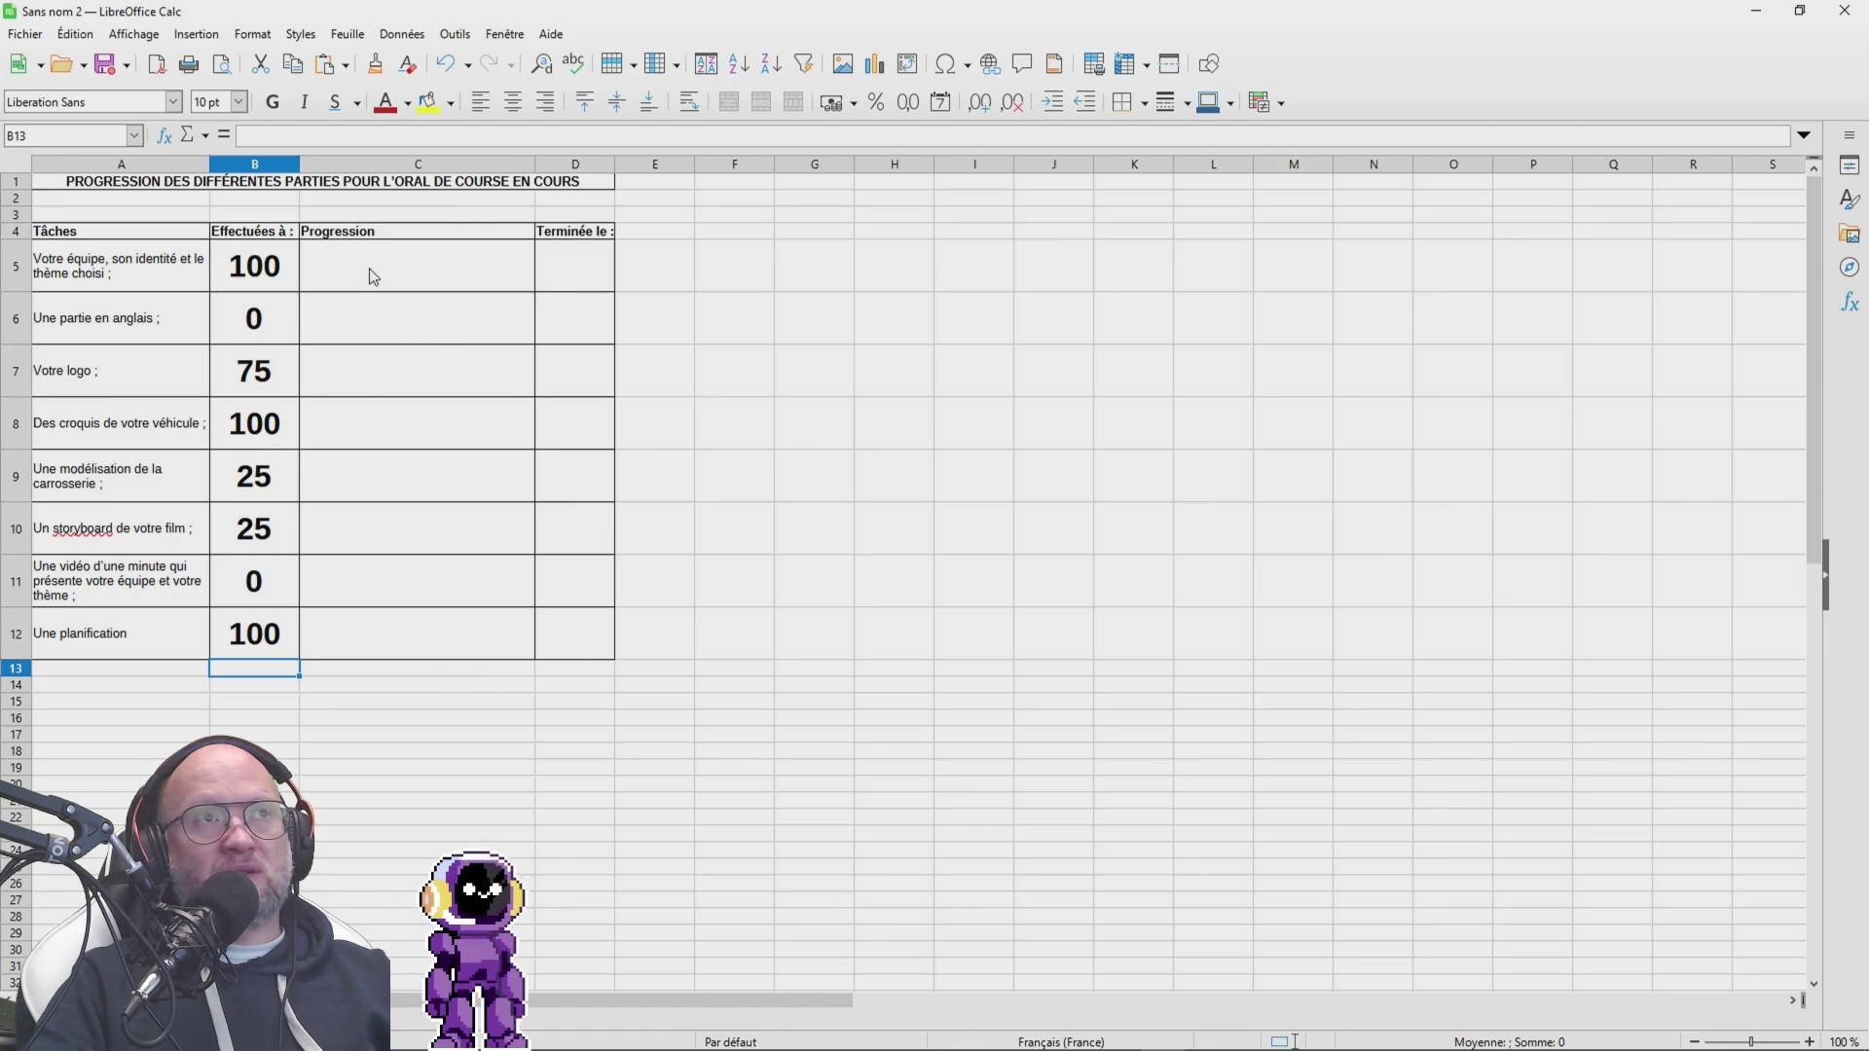
{"action": "left_click_drag", "start_coordinate": [372, 278], "coordinate": [417, 364]}
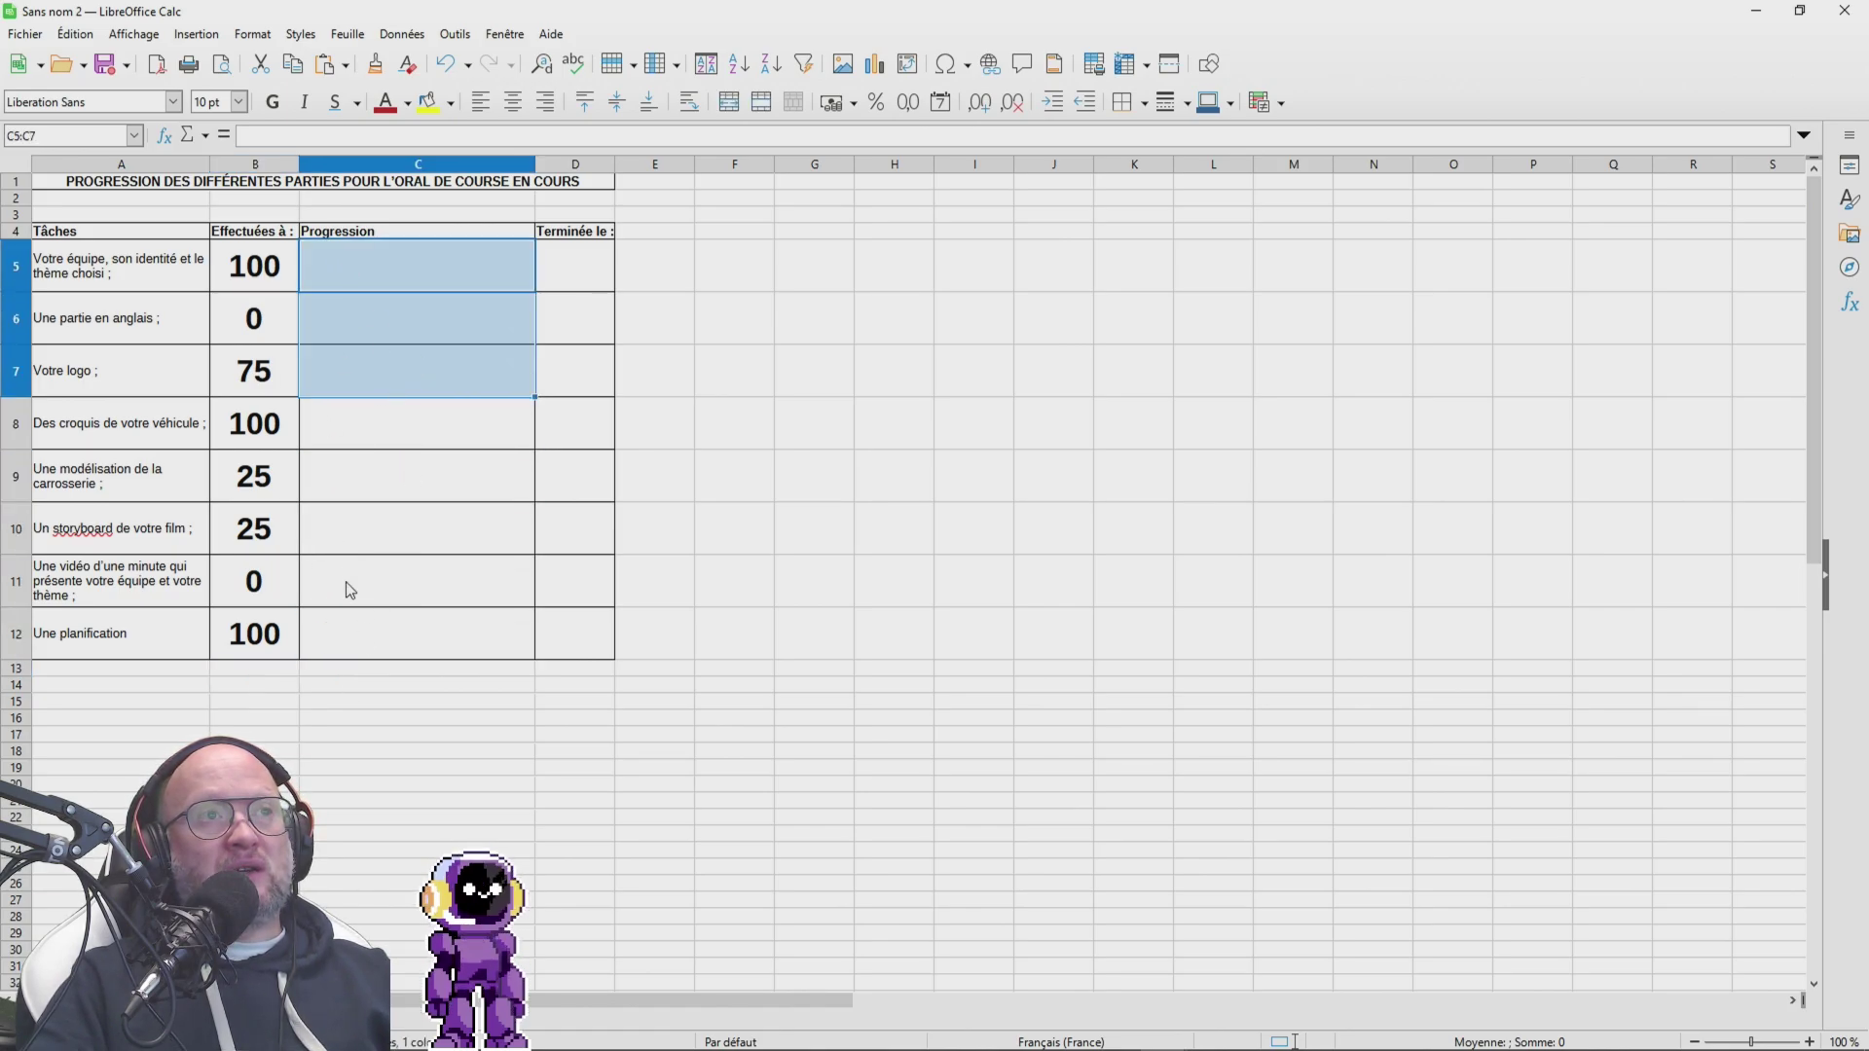
{"action": "left_click", "coordinate": [487, 635]}
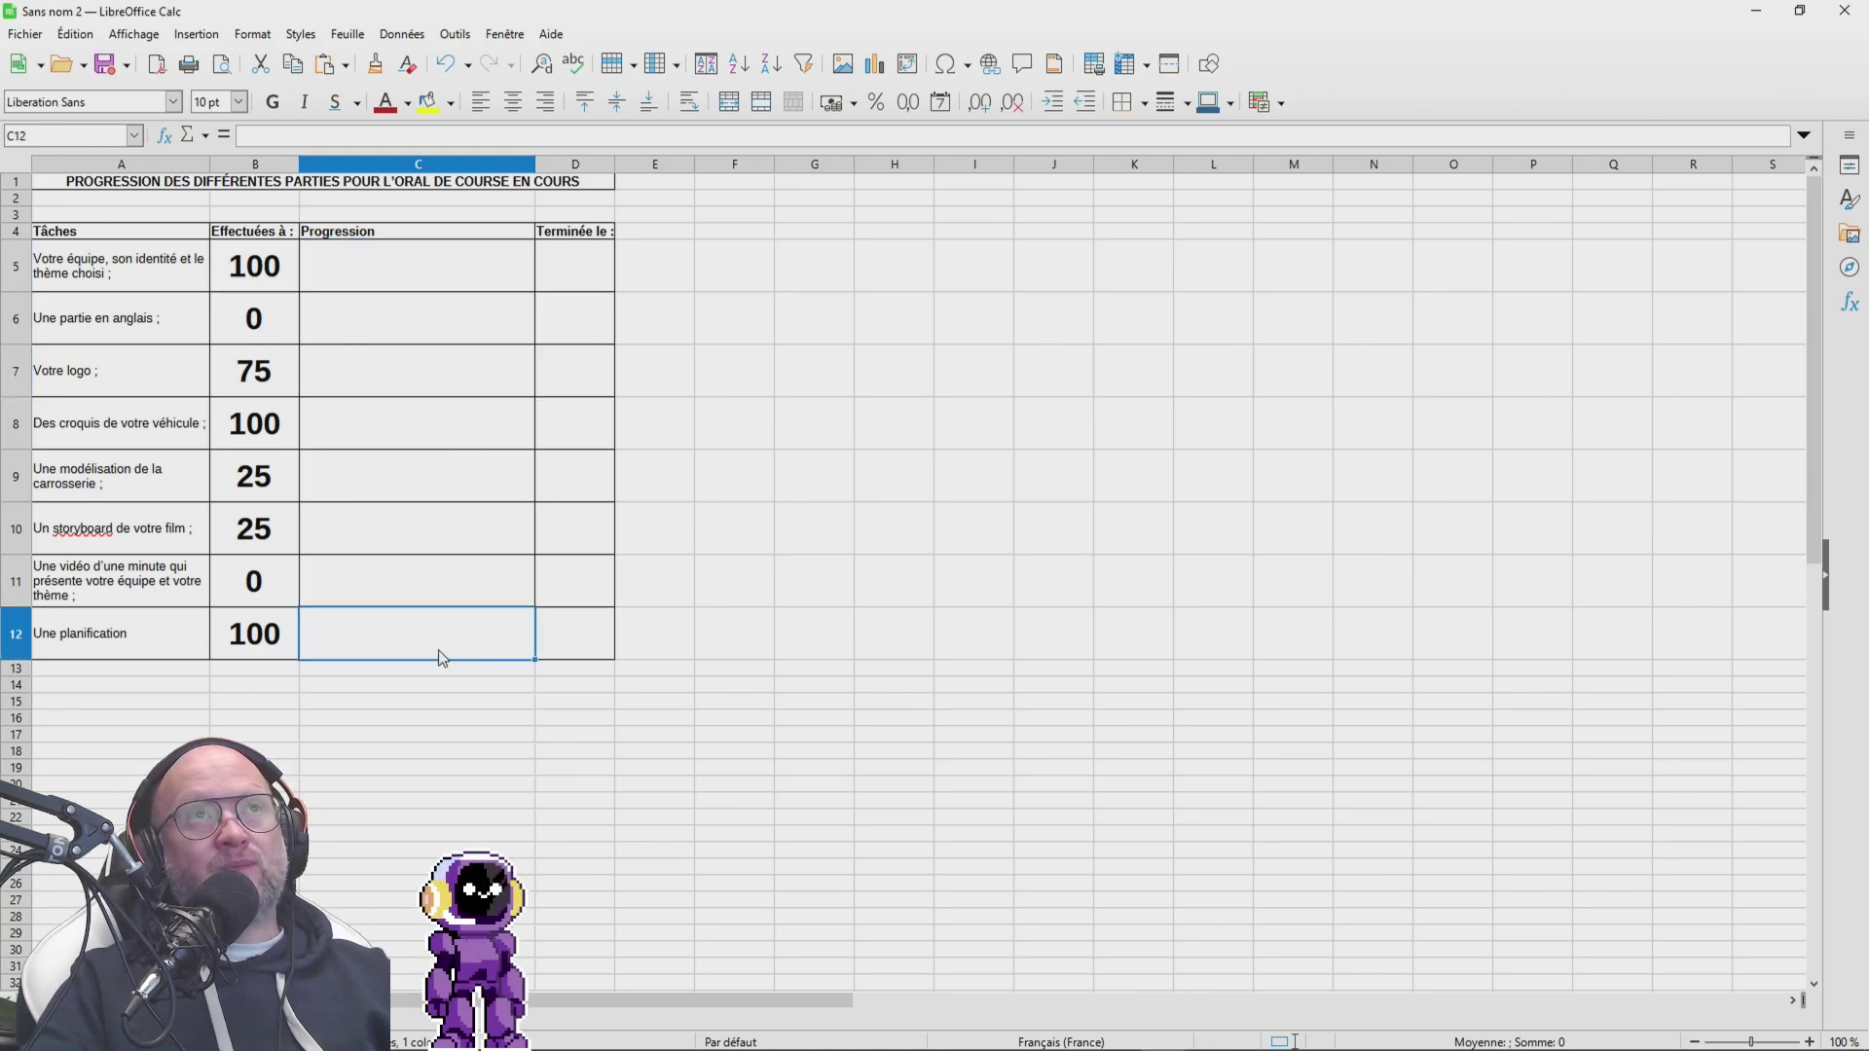
{"action": "mouse_move", "coordinate": [388, 275]}
{"action": "left_mouse_down"}
{"action": "mouse_move", "coordinate": [405, 504]}
{"action": "mouse_move", "coordinate": [406, 282]}
{"action": "left_mouse_up"}
Step: Enter the formula =B5 in C5 of the Progression column to copy the first task's completion value
{"action": "left_click", "coordinate": [324, 259]}
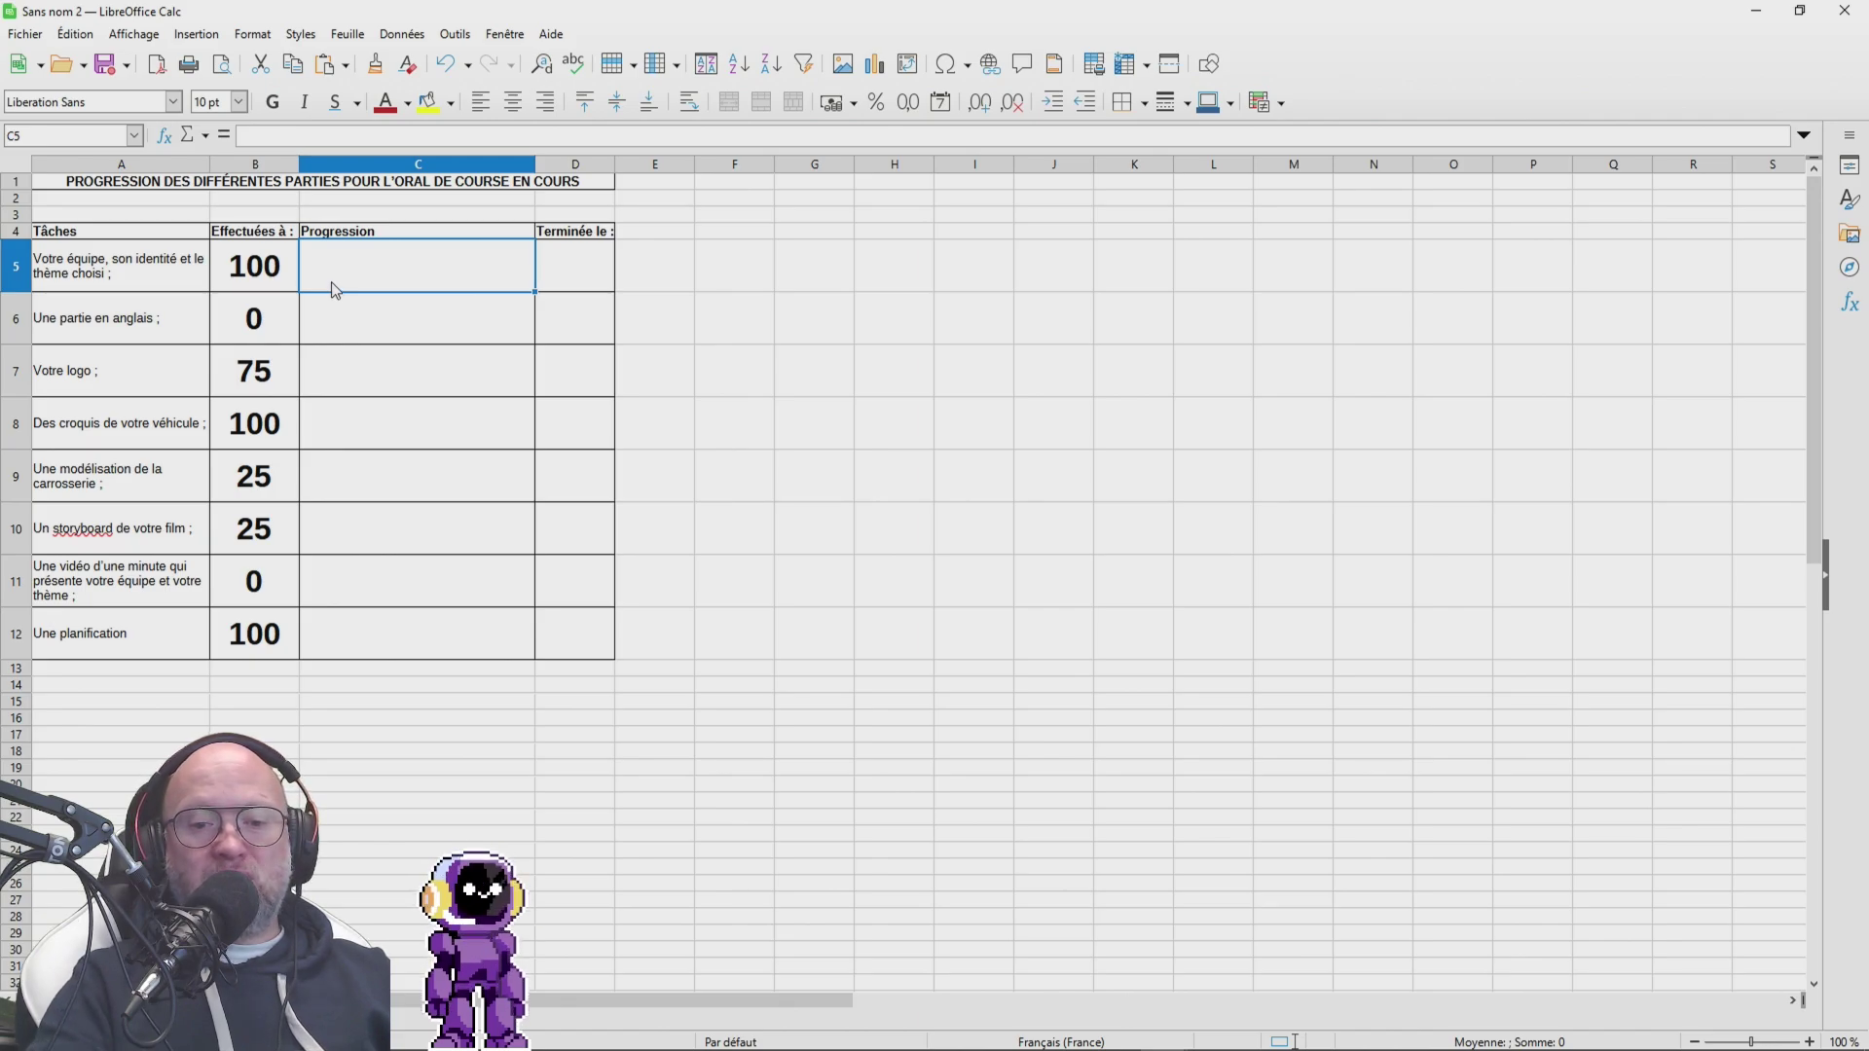
{"action": "type", "text": "="}
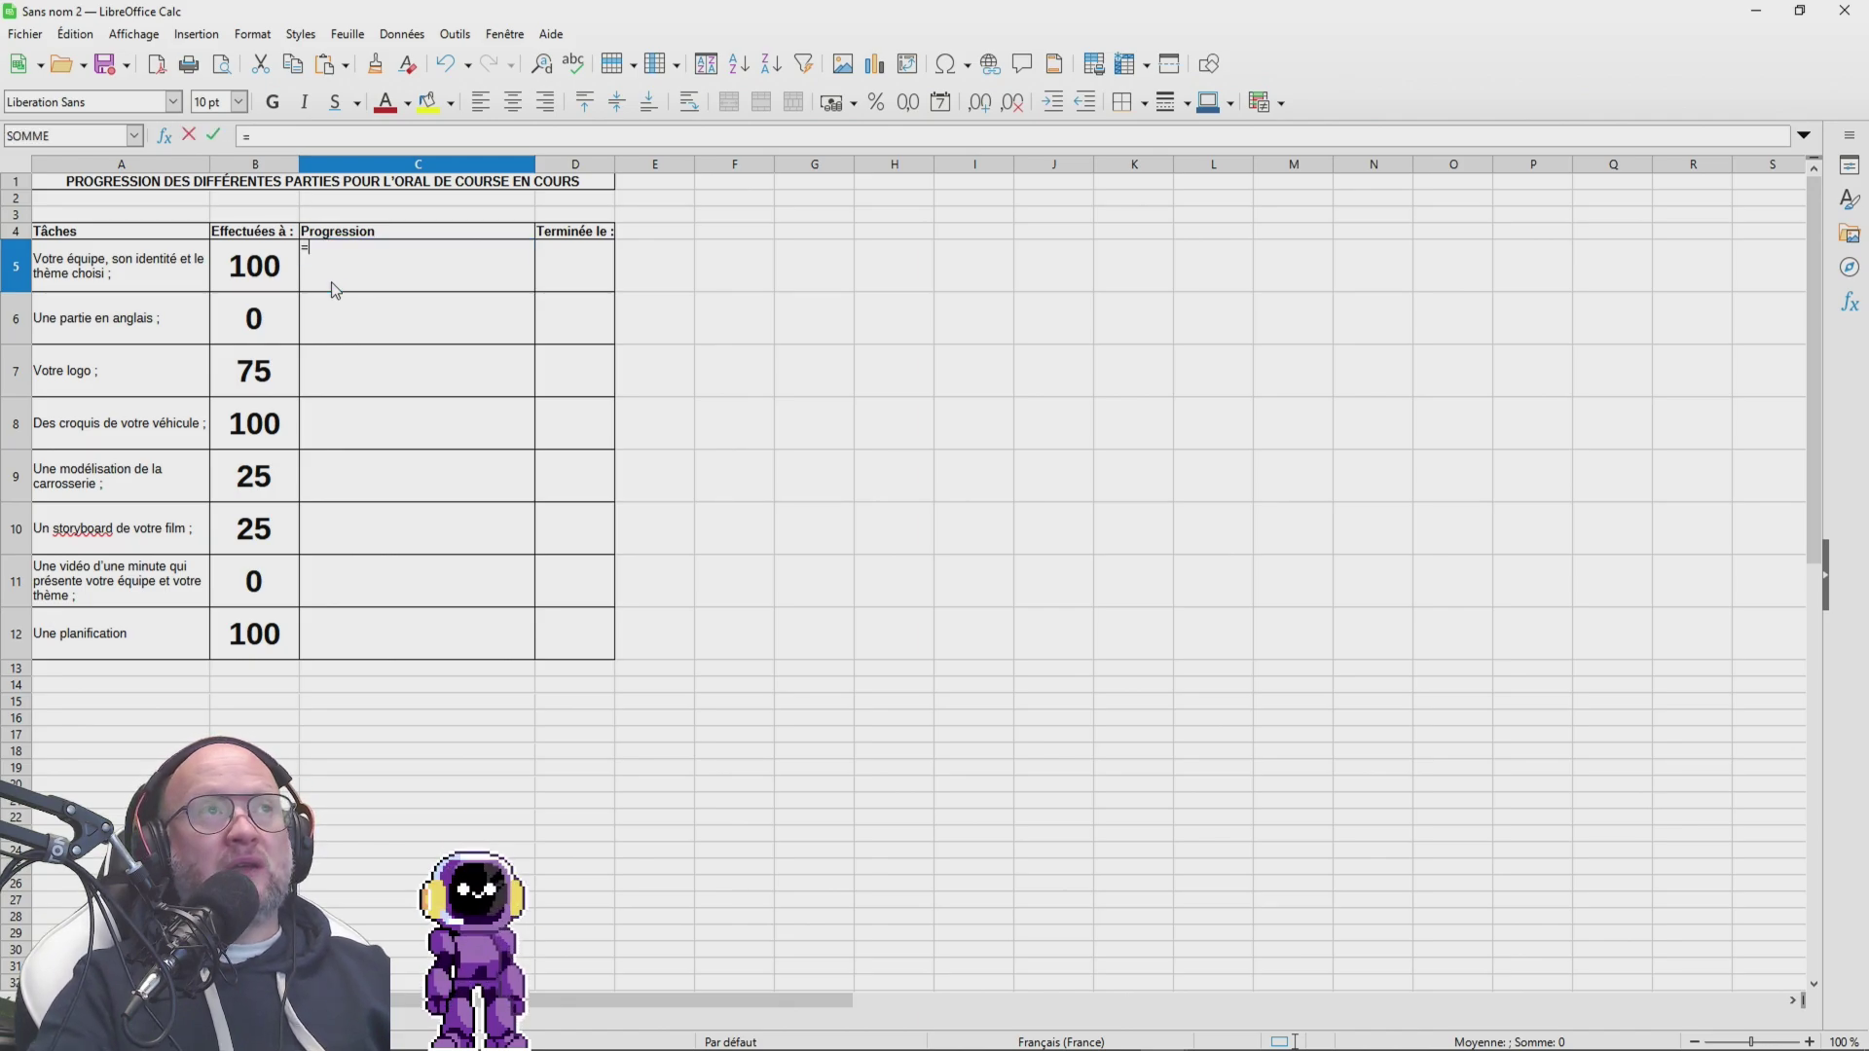
{"action": "left_click", "coordinate": [253, 268]}
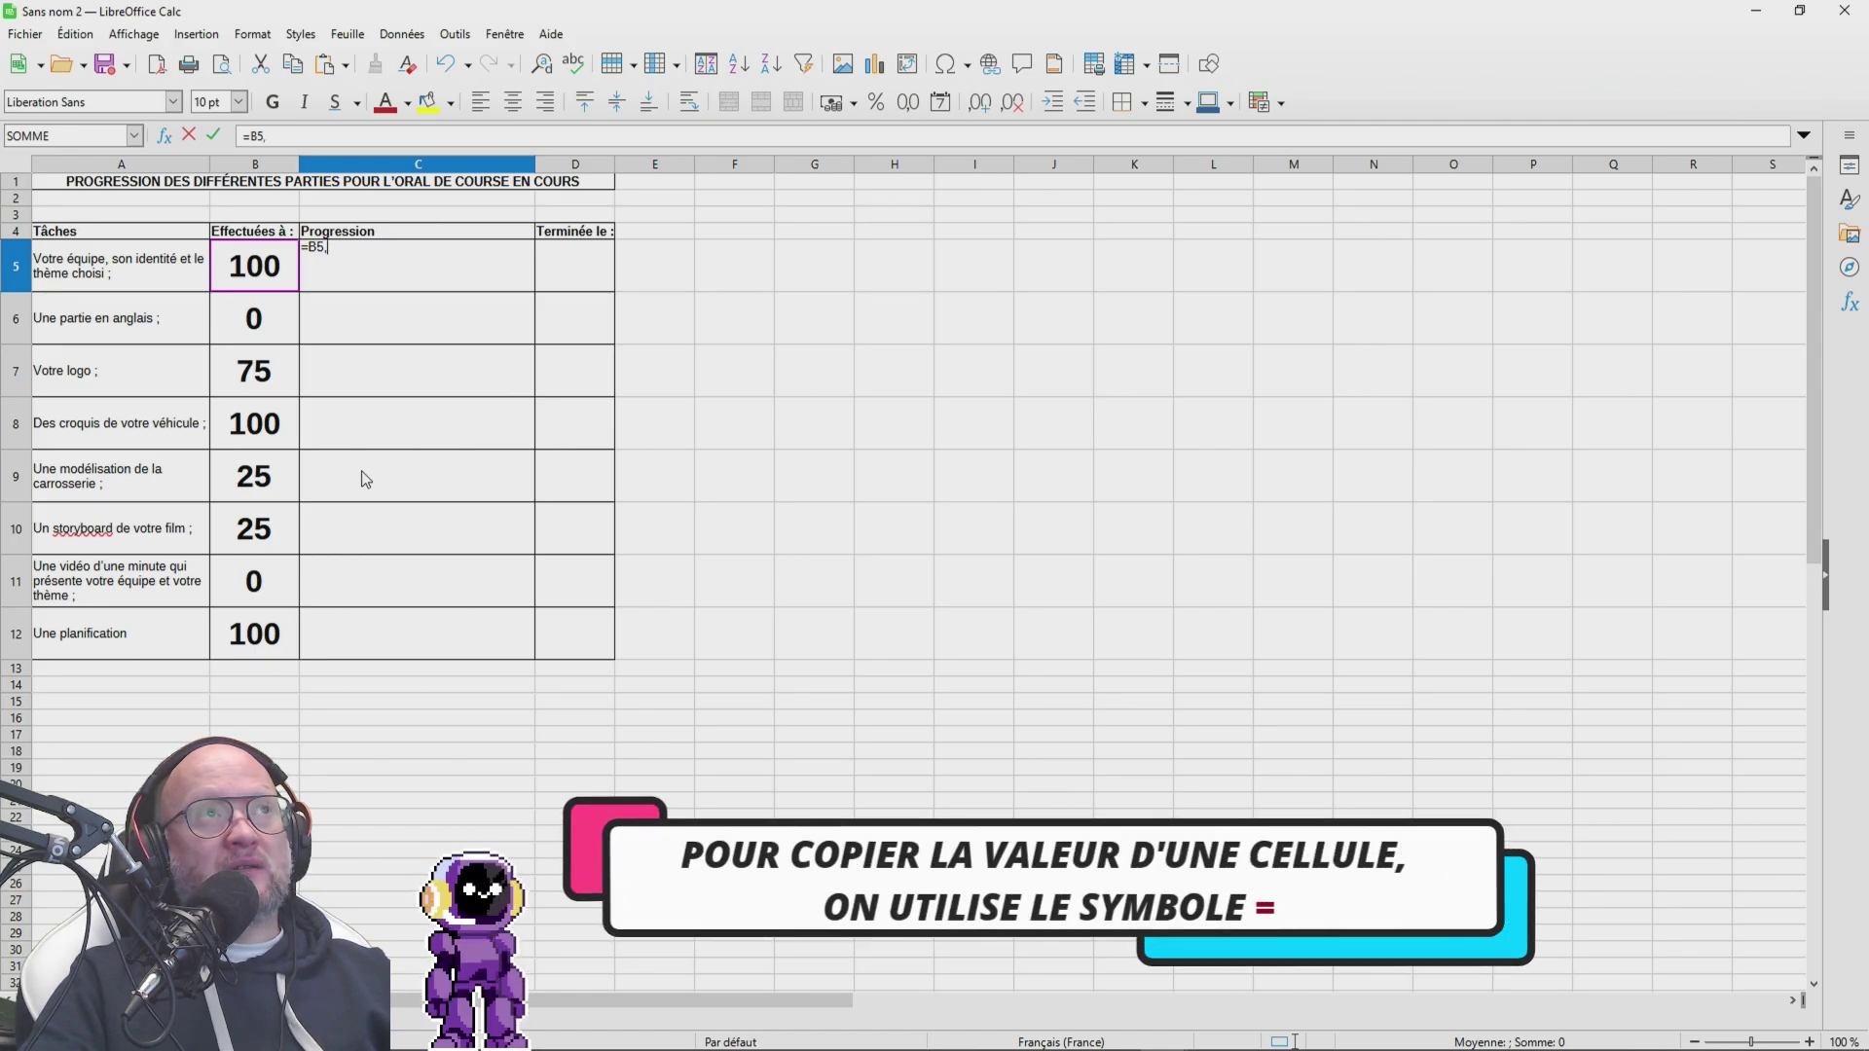
{"action": "key", "text": "BackSpace"}
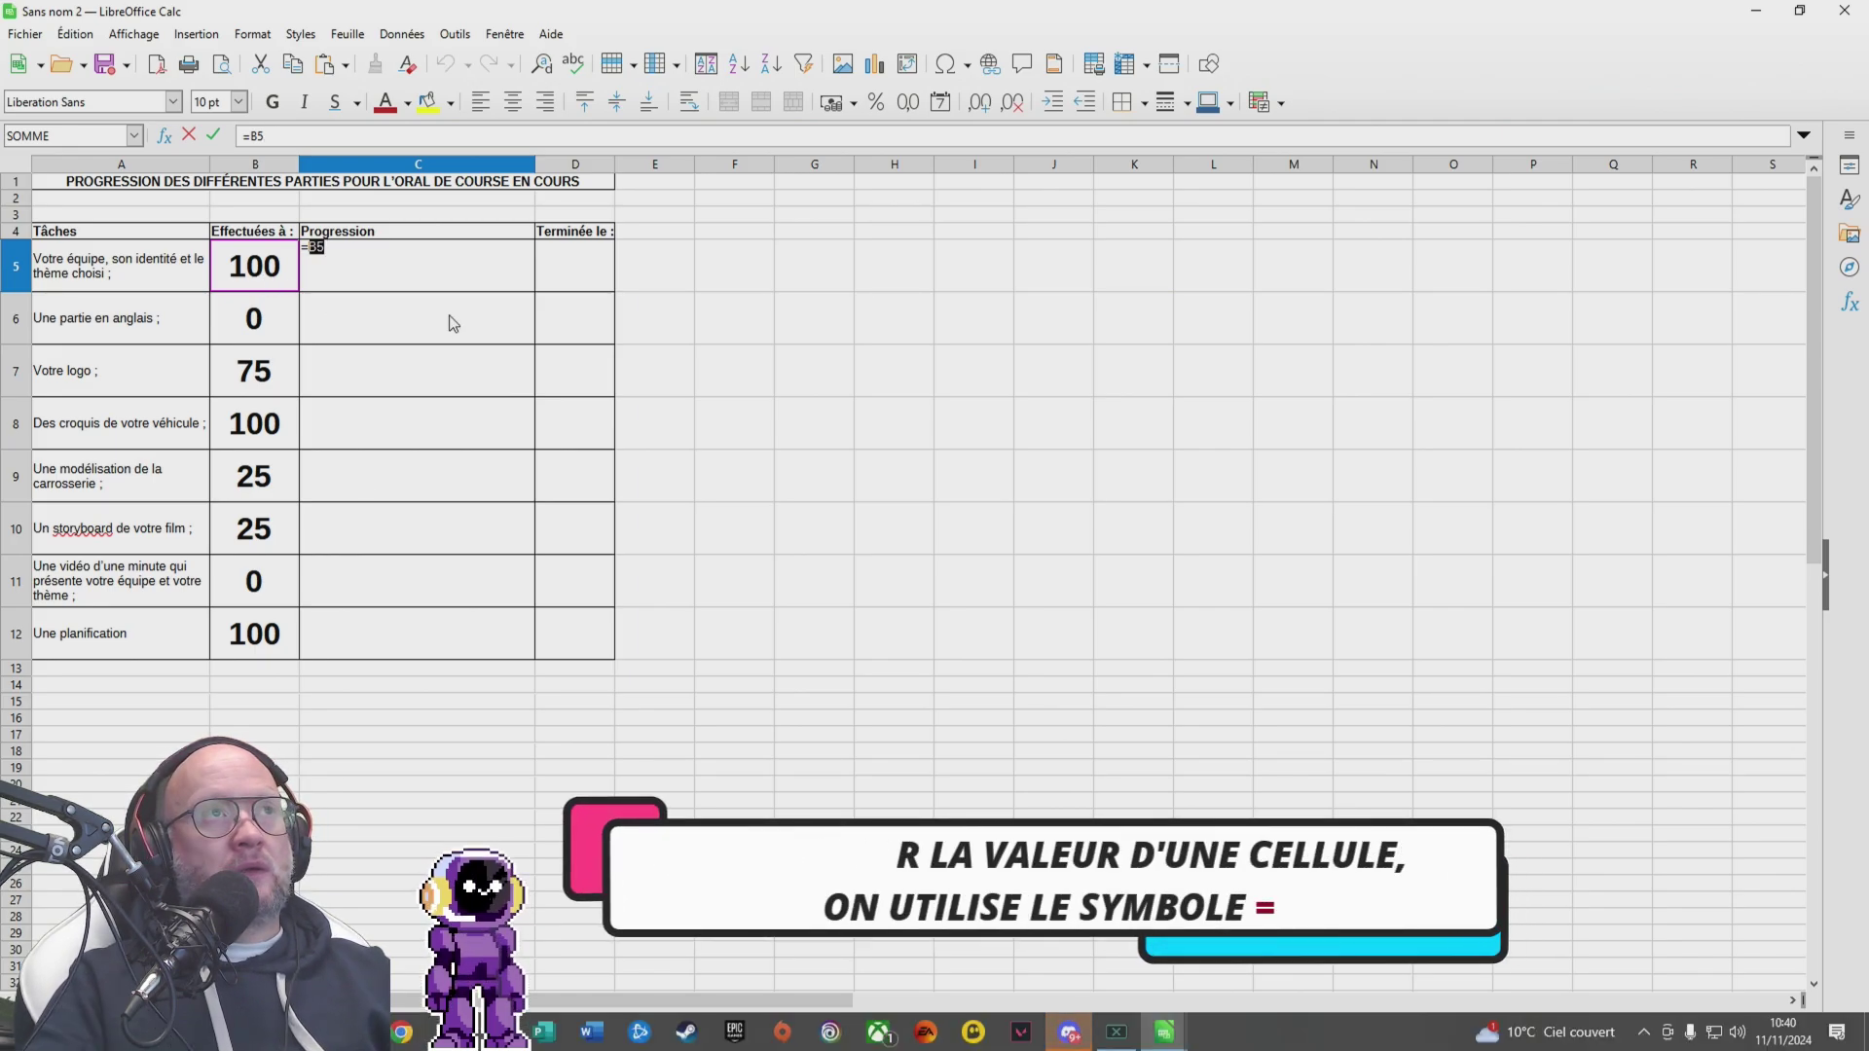
{"action": "key", "text": "Return"}
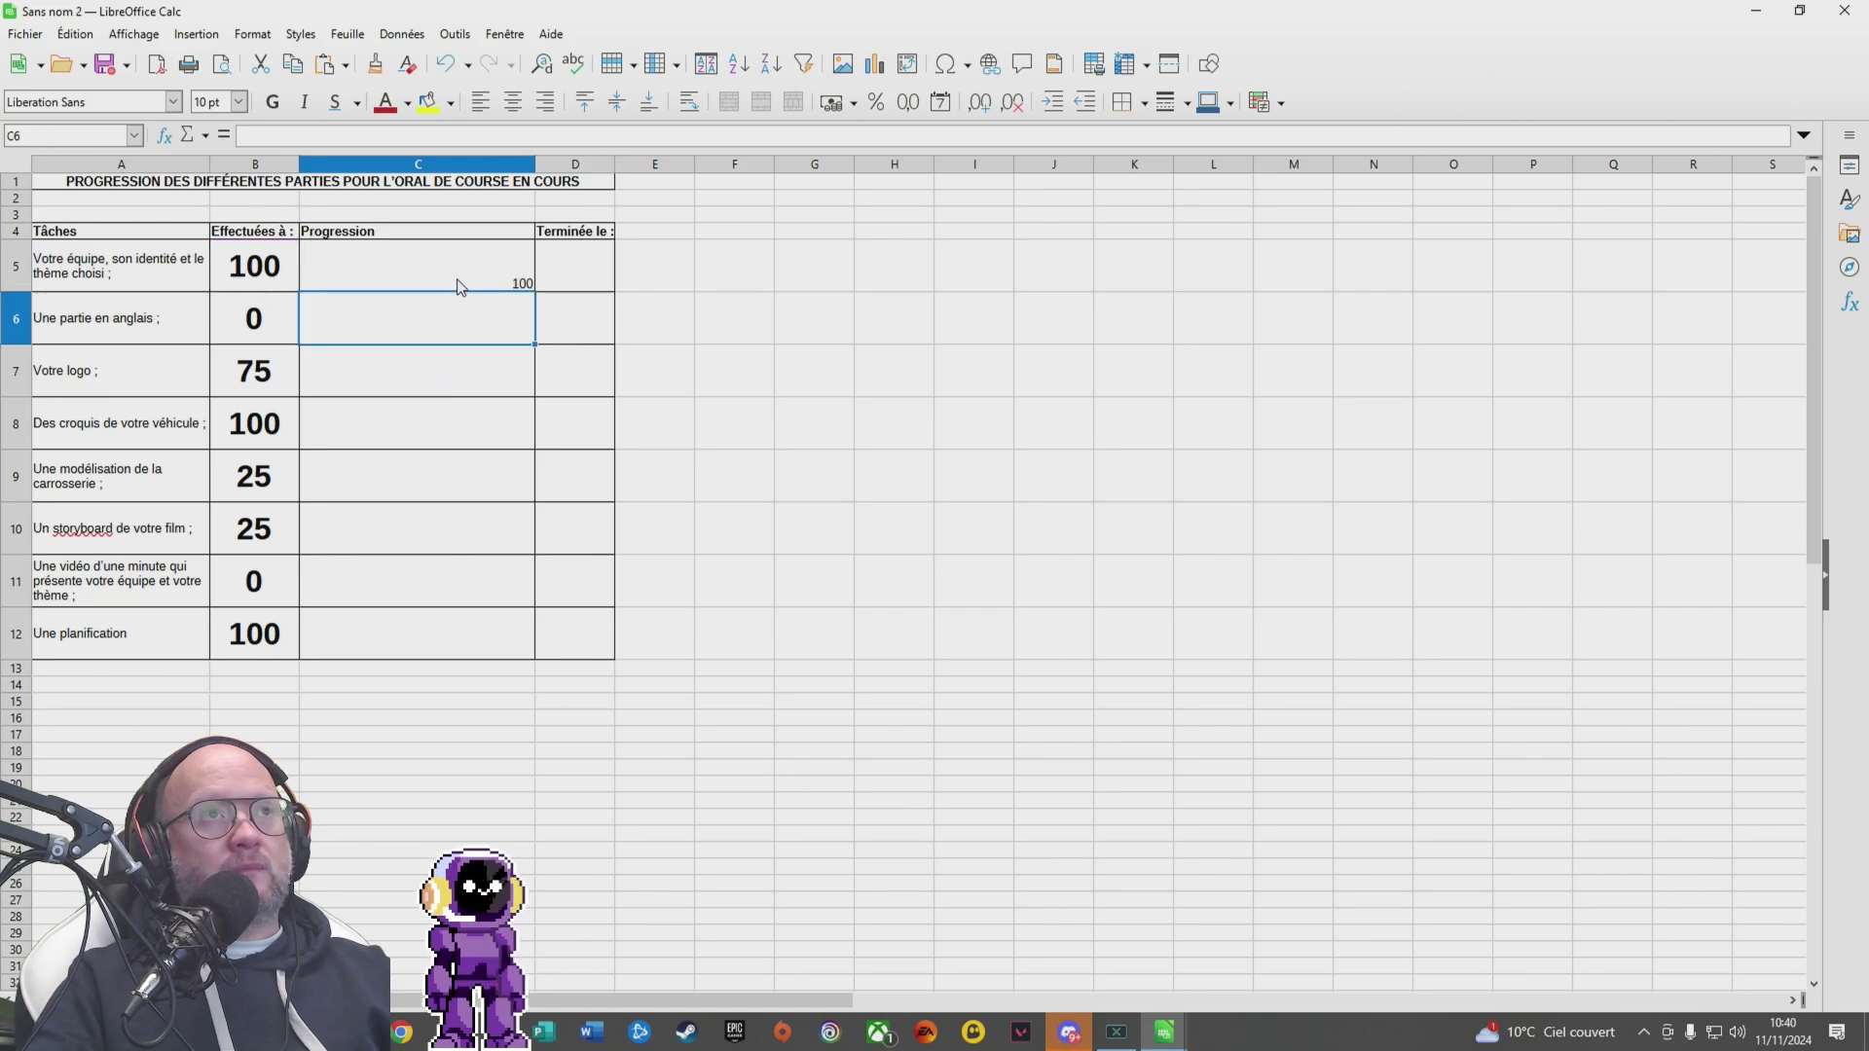
Step: Fill the C5 formula down the Progression column to C12
{"action": "left_click", "coordinate": [463, 279]}
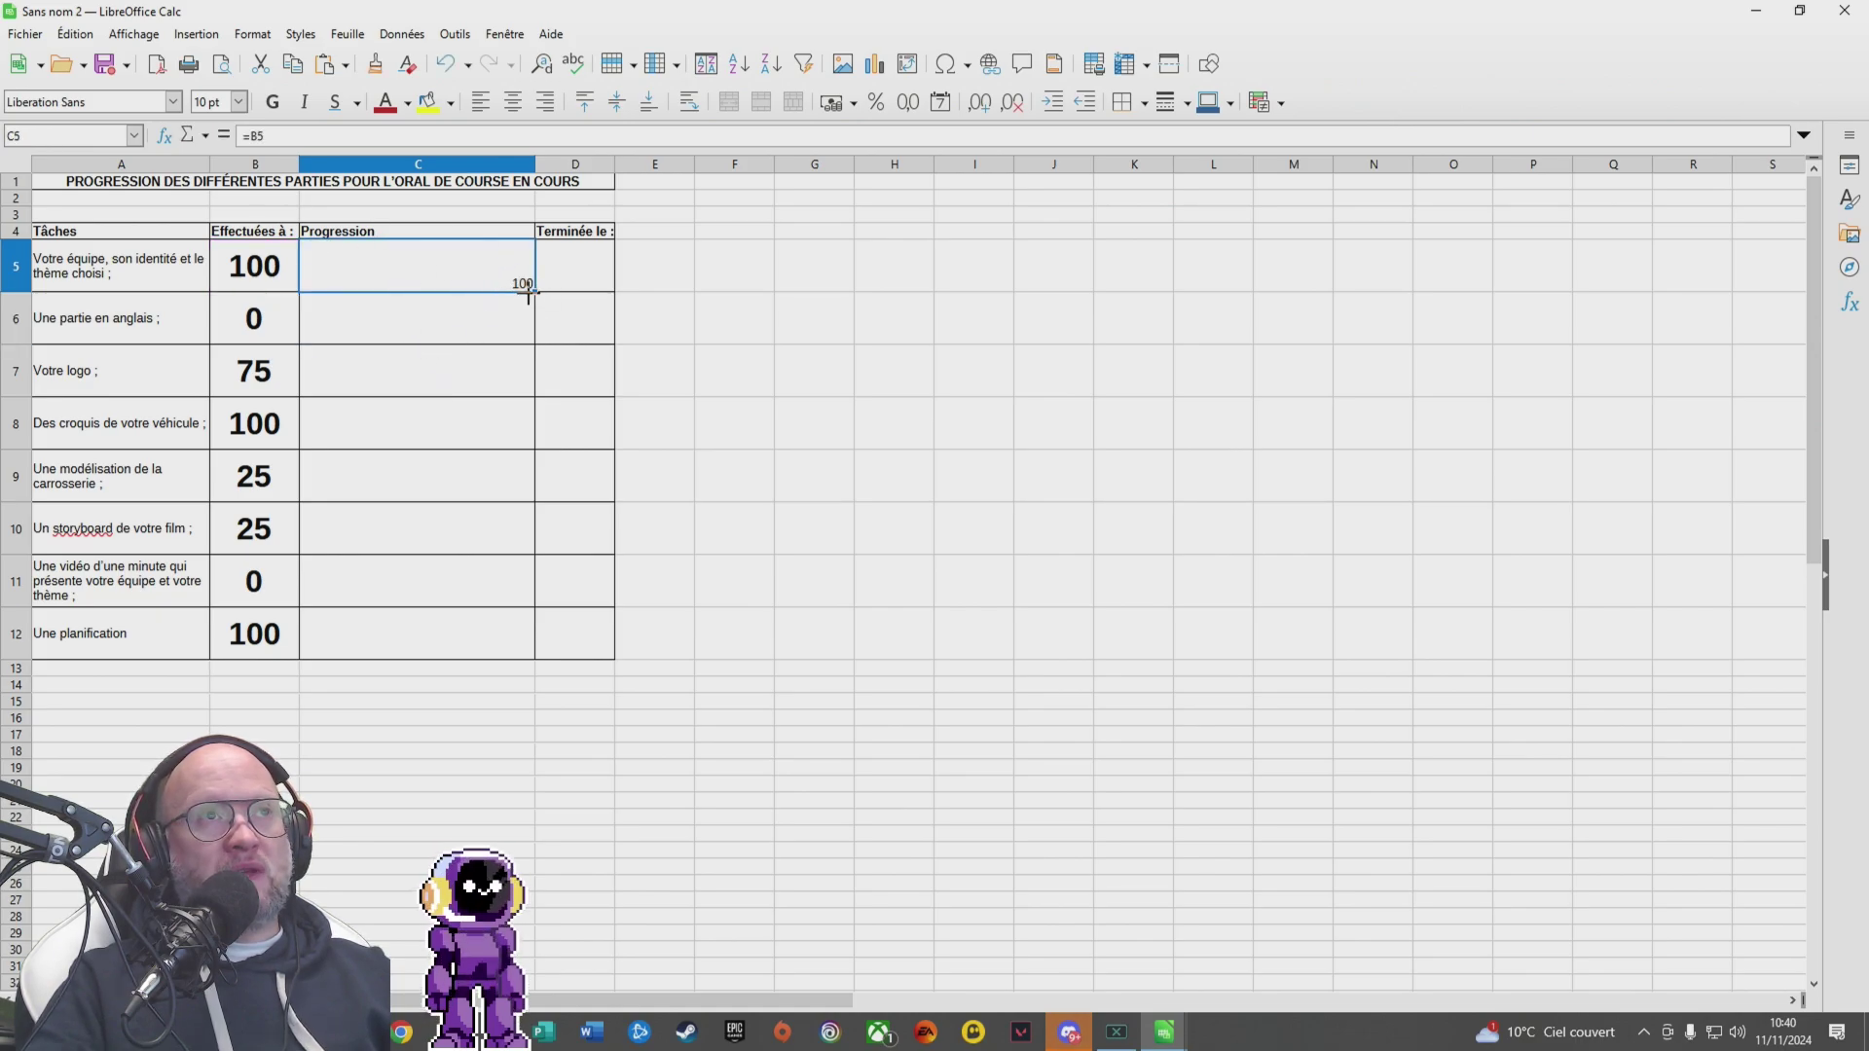
{"action": "left_click_drag", "start_coordinate": [533, 292], "coordinate": [559, 644]}
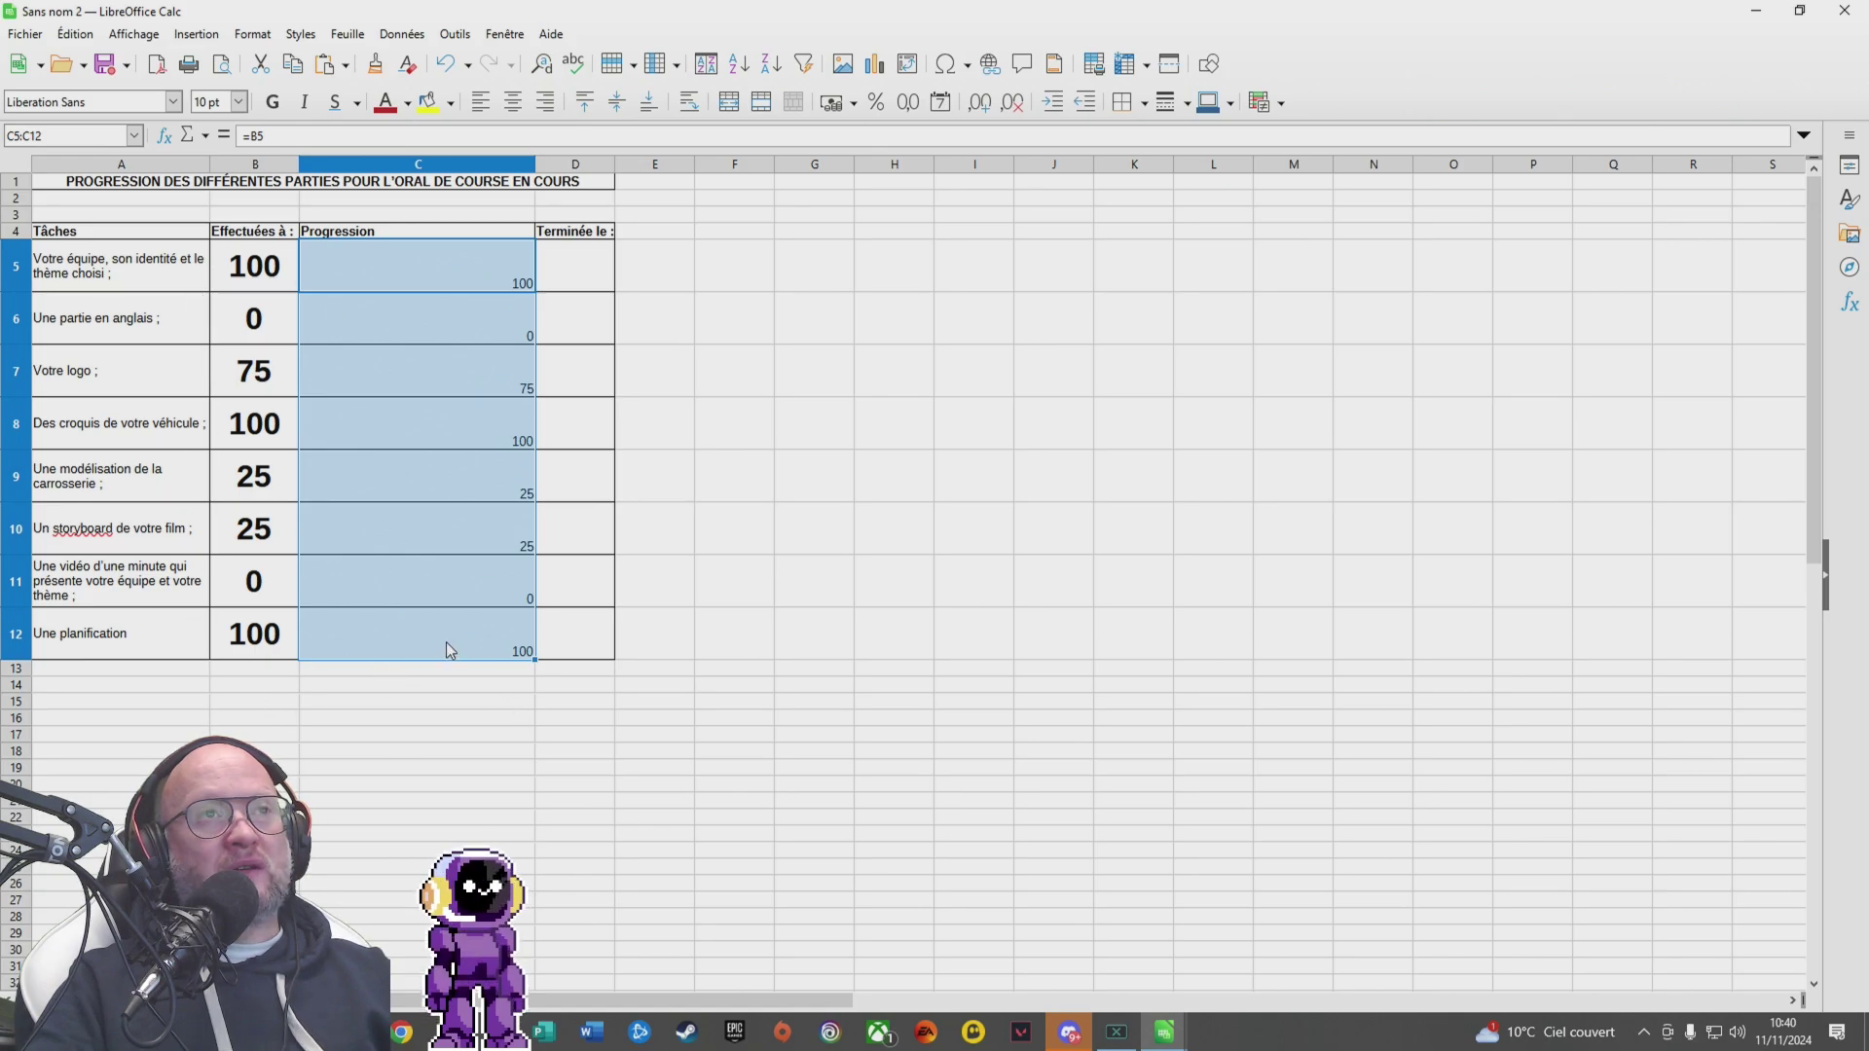
{"action": "left_click", "coordinate": [573, 670]}
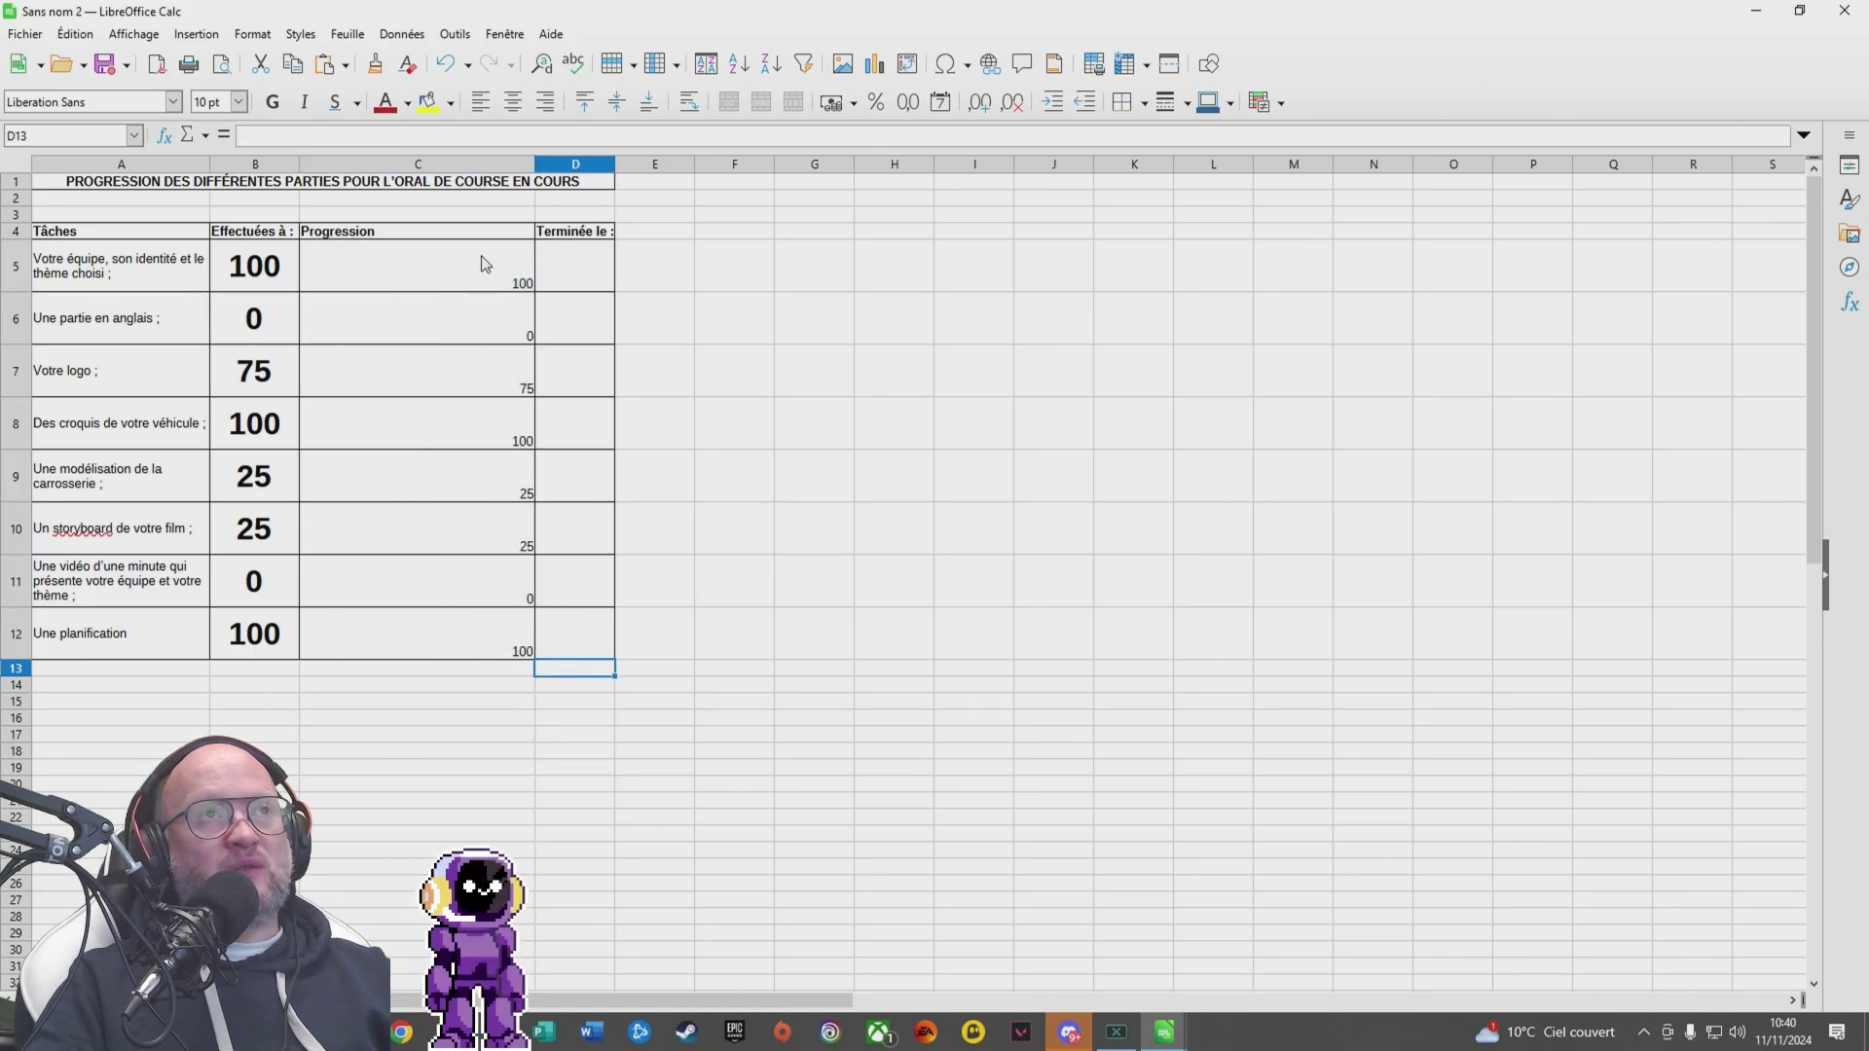
Step: Start a data bar conditional format (Barre de données) for the Progression cells C5:C12
{"action": "left_click_drag", "start_coordinate": [477, 289], "coordinate": [540, 661]}
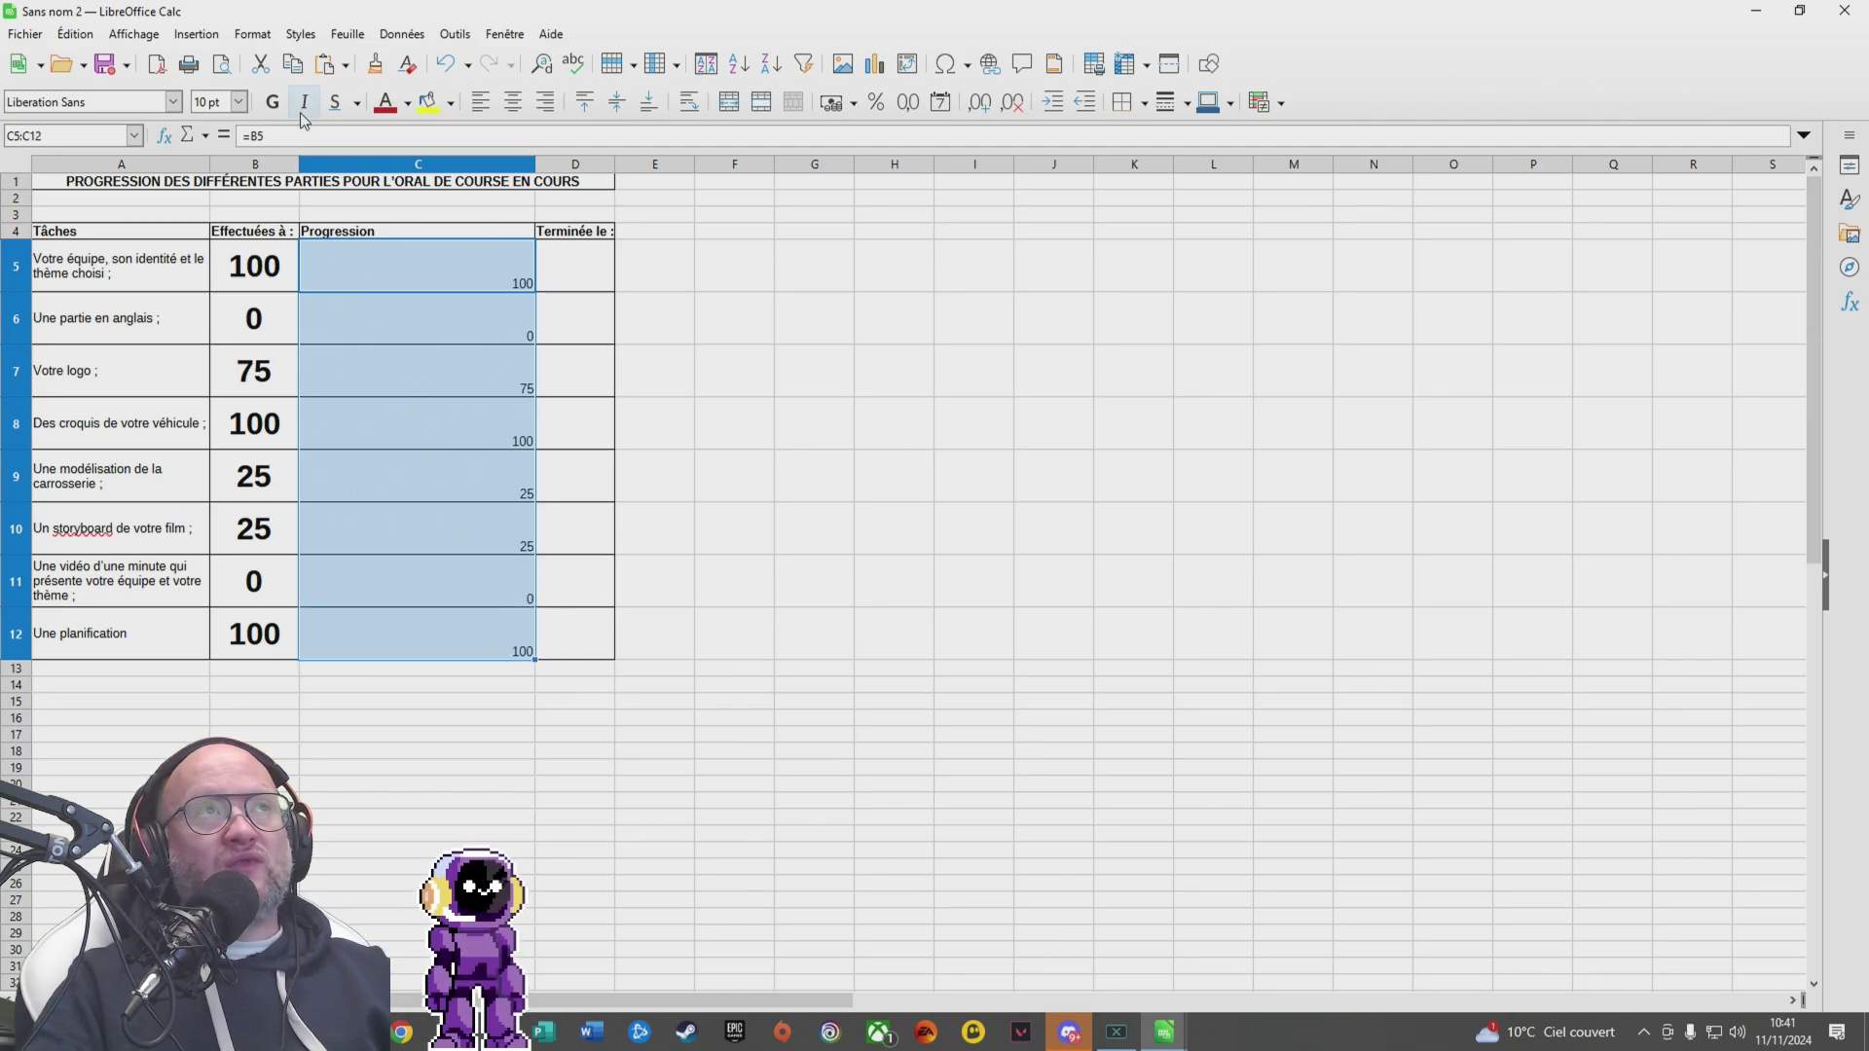
{"action": "left_click", "coordinate": [258, 39]}
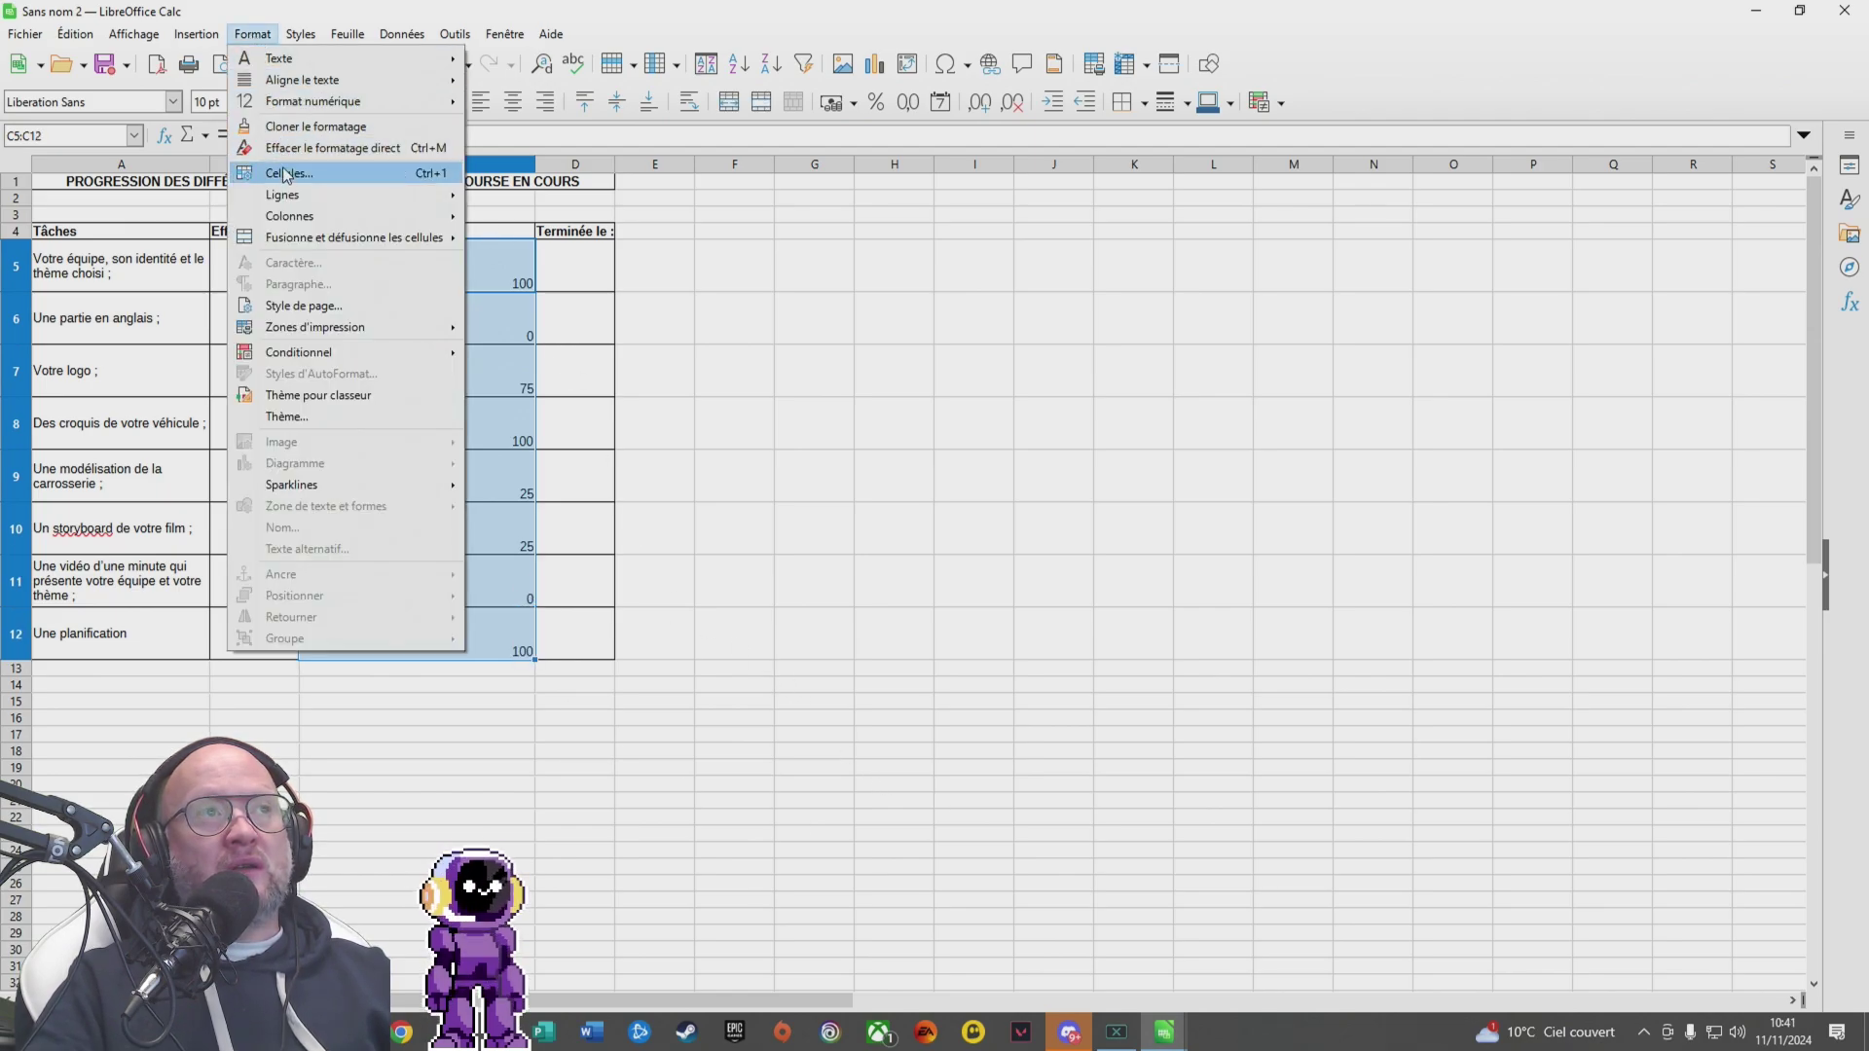
{"action": "mouse_move", "coordinate": [306, 352]}
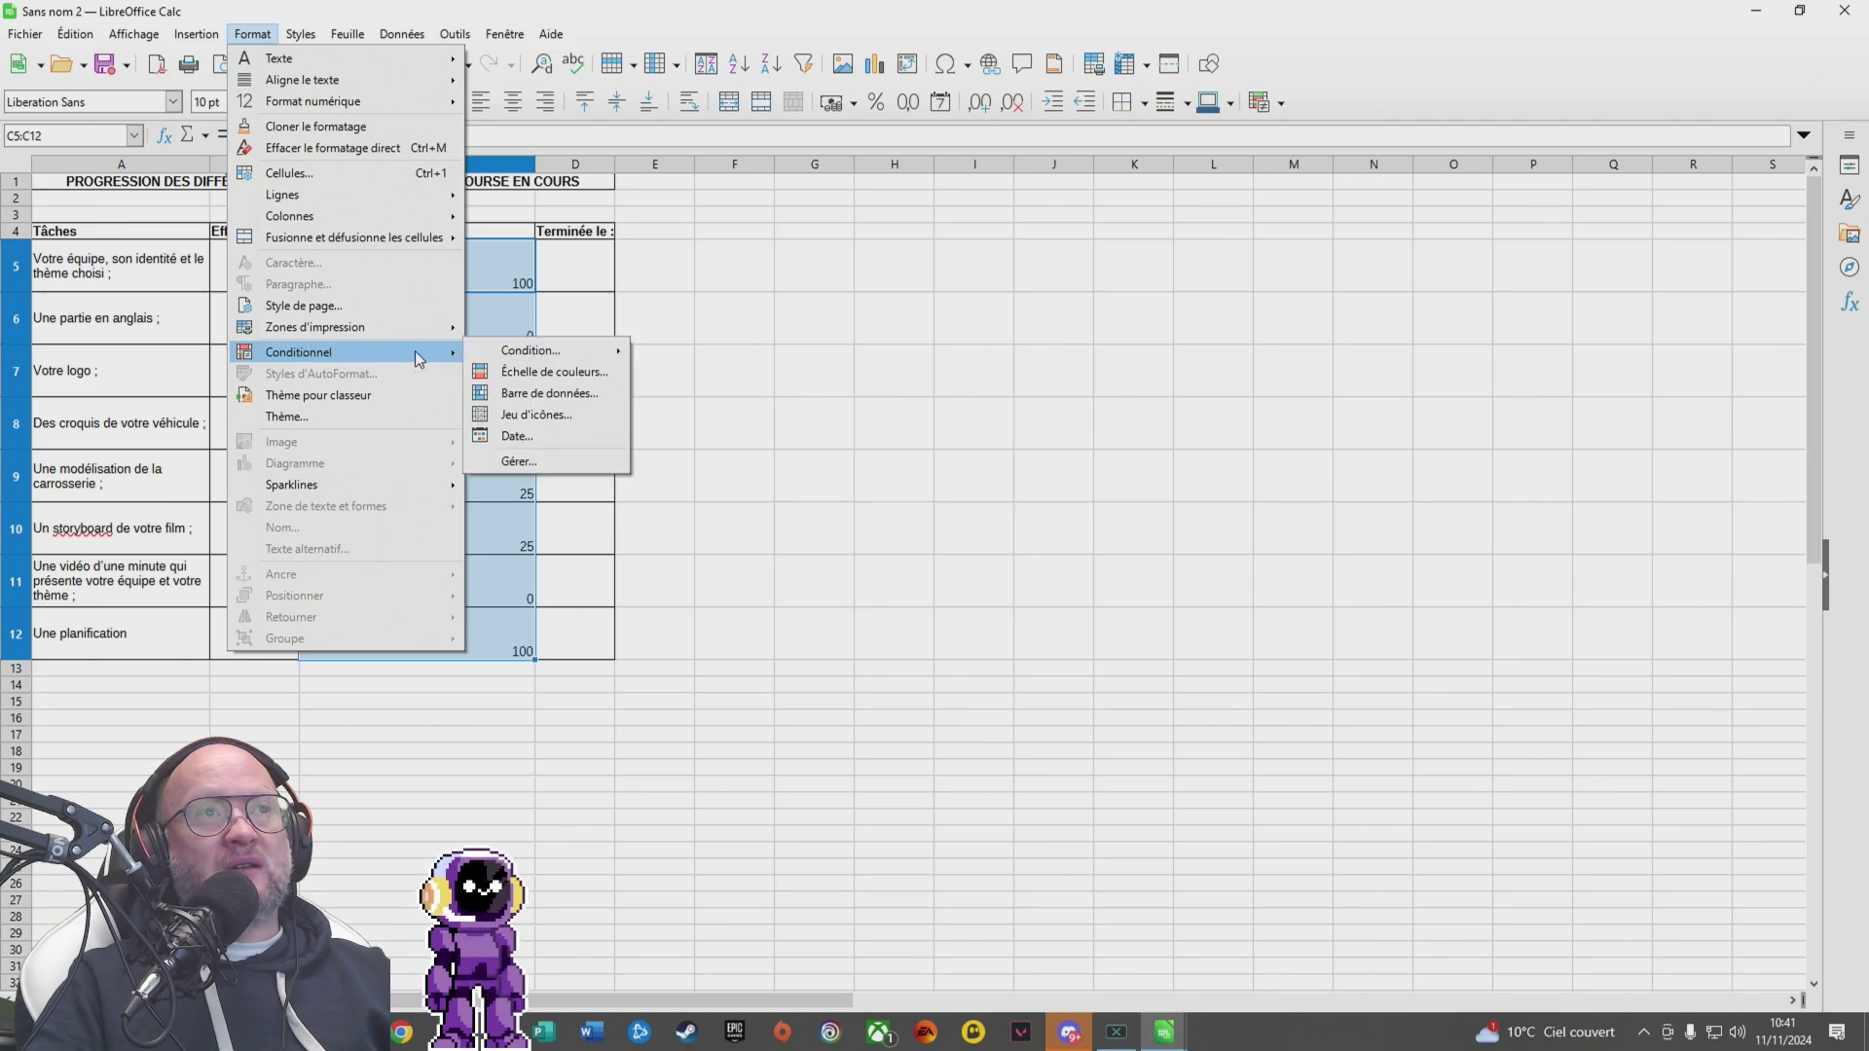
{"action": "left_click", "coordinate": [610, 399]}
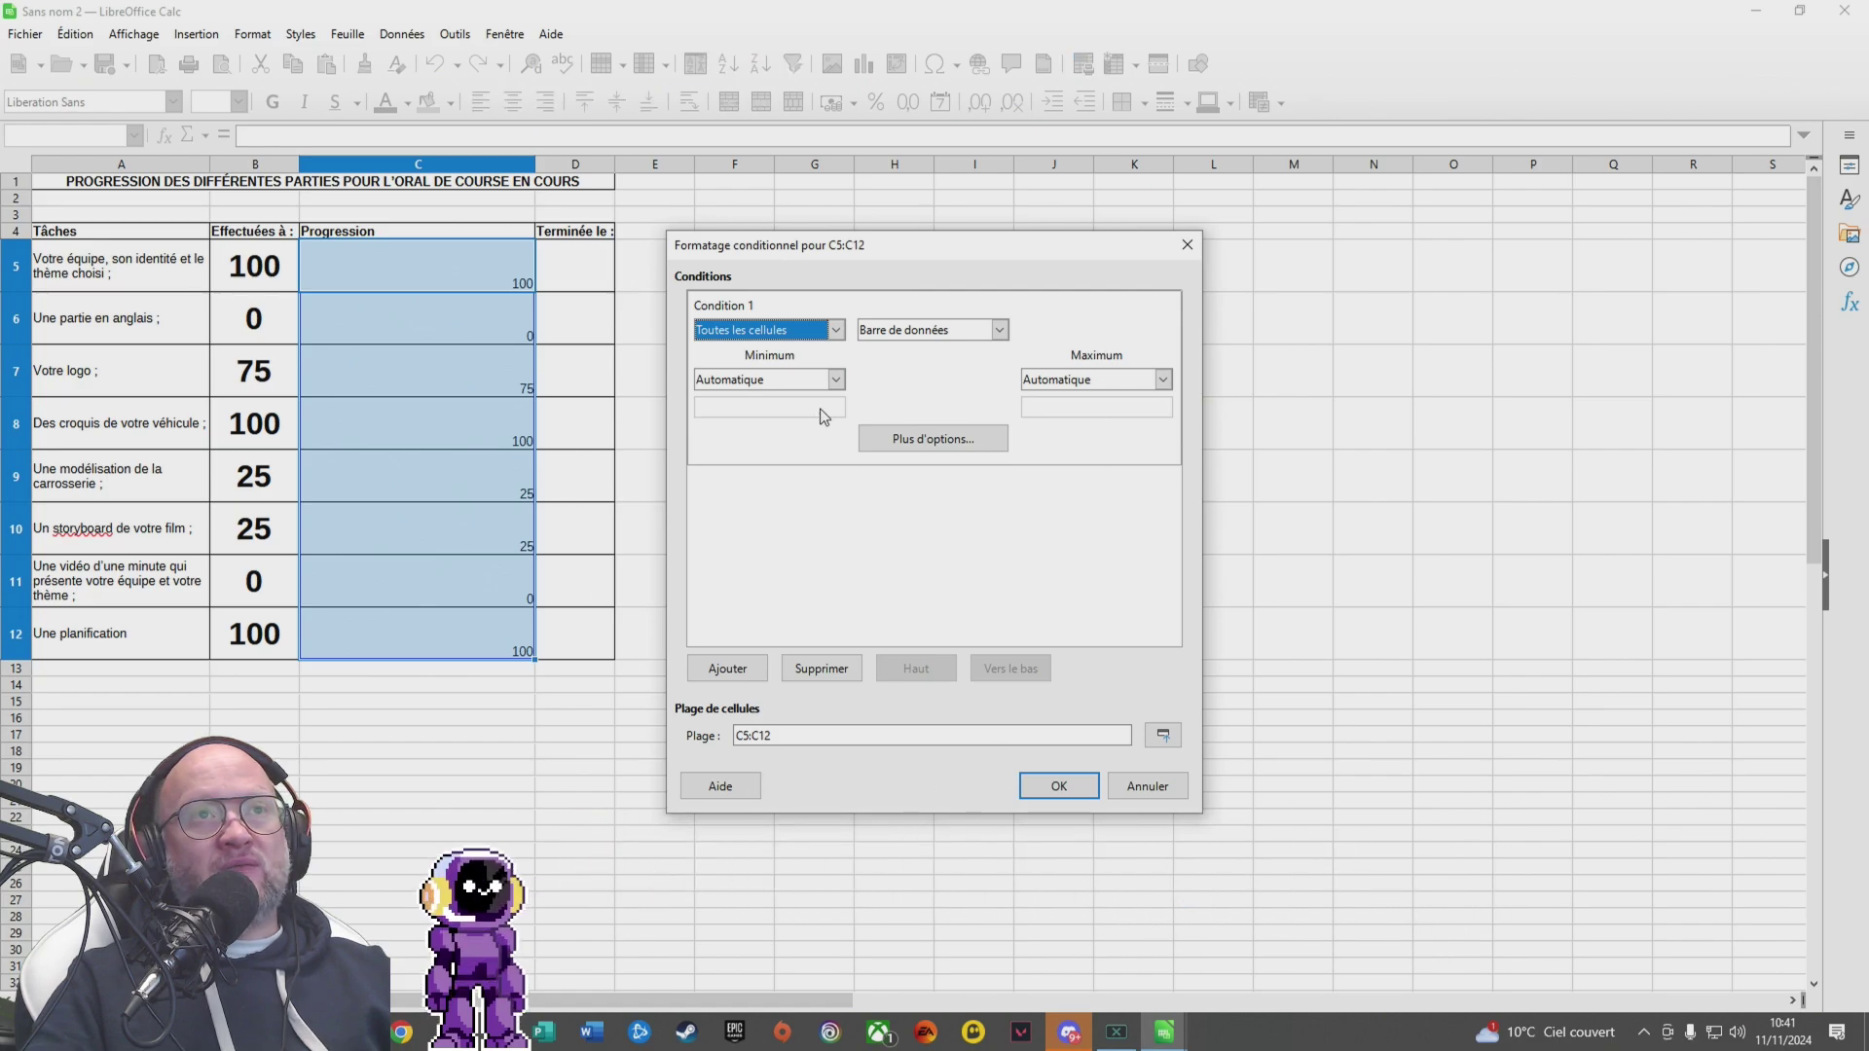
Step: Set the data bar's minimum to Valeur 0 and its maximum to Valeur 100
{"action": "left_click", "coordinate": [805, 381]}
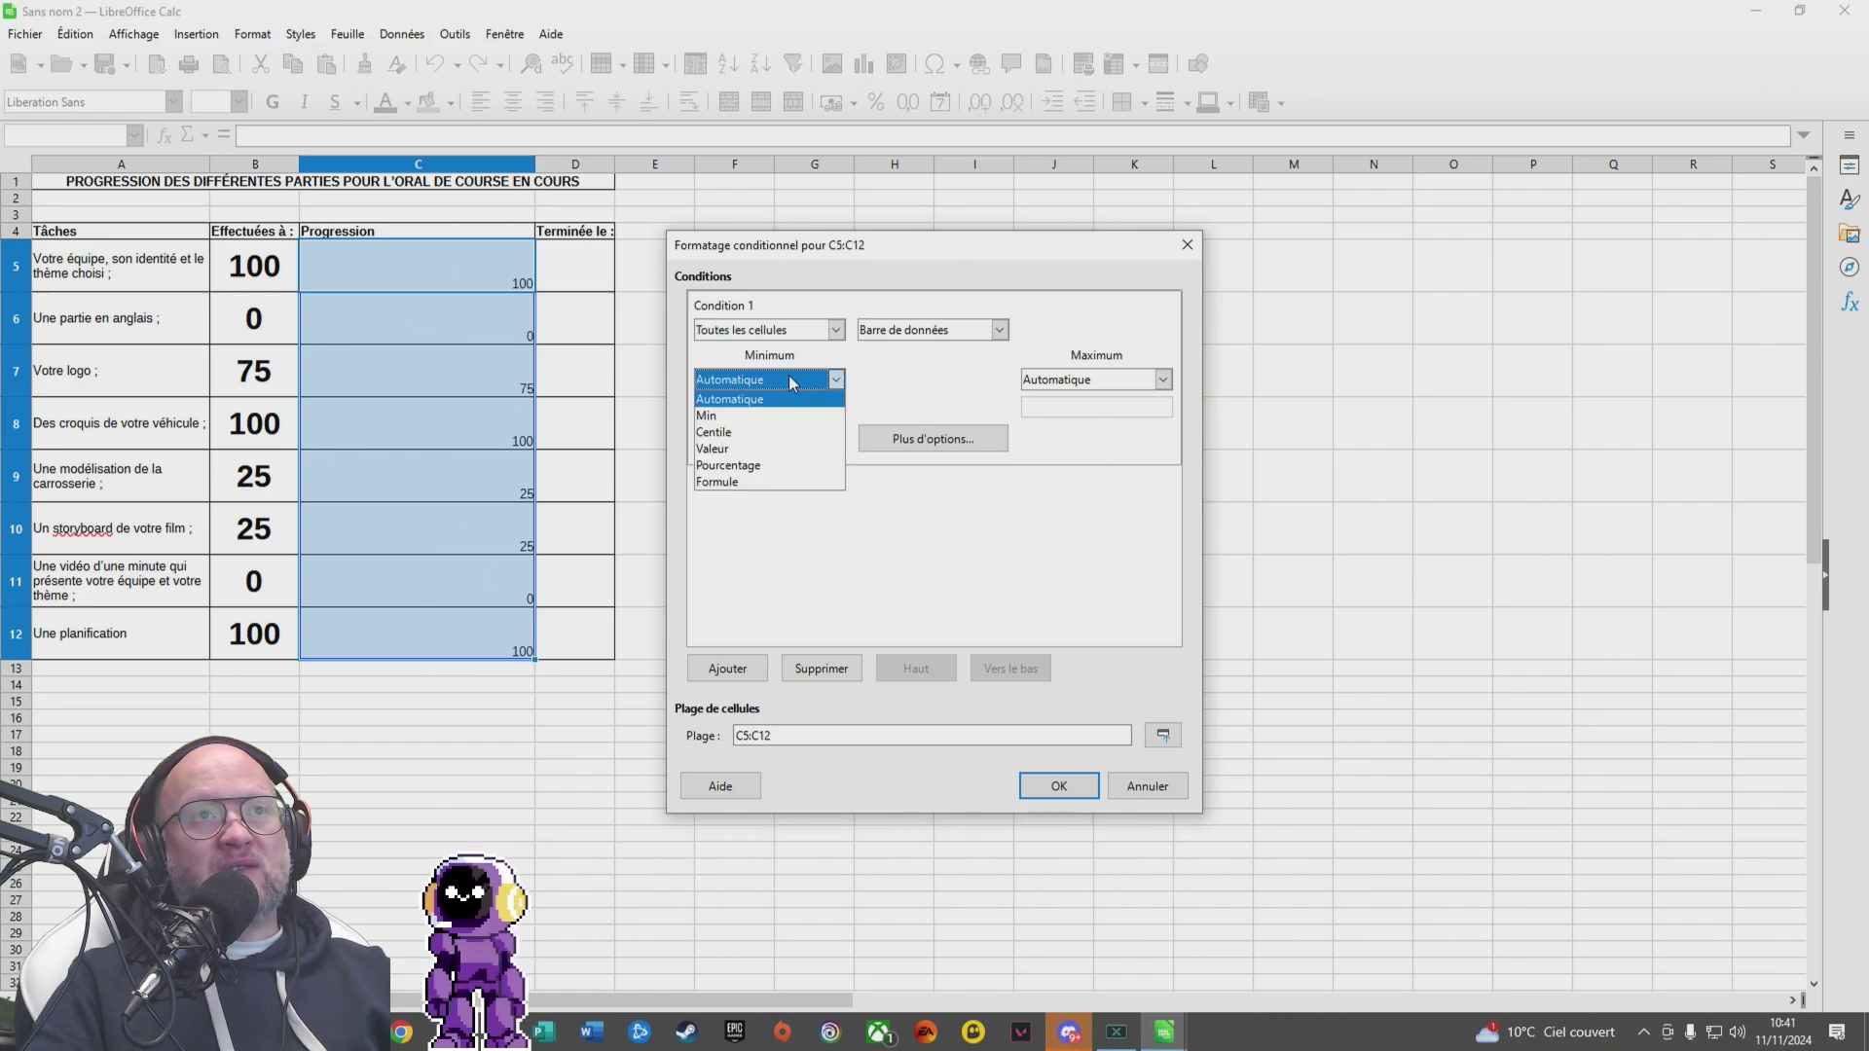
{"action": "left_click", "coordinate": [757, 457]}
{"action": "left_click", "coordinate": [743, 408]}
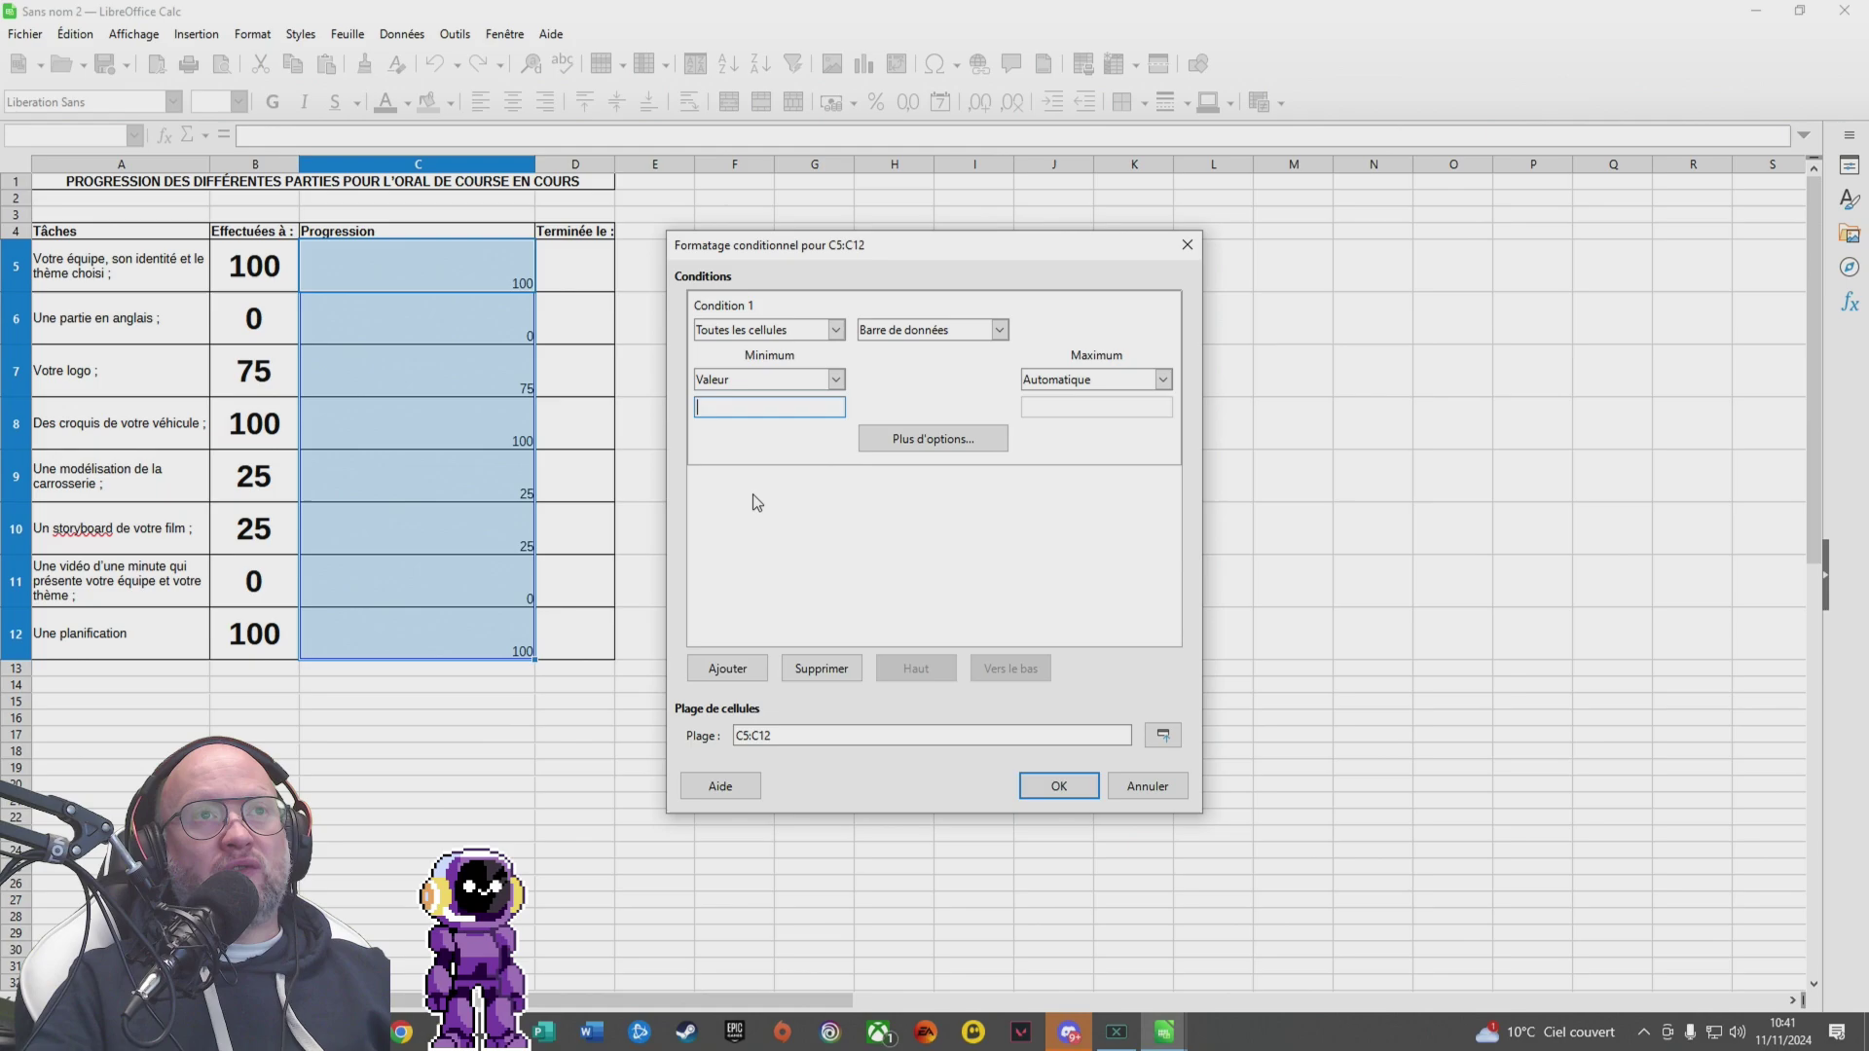
{"action": "type", "text": "0"}
{"action": "left_click", "coordinate": [1095, 380]}
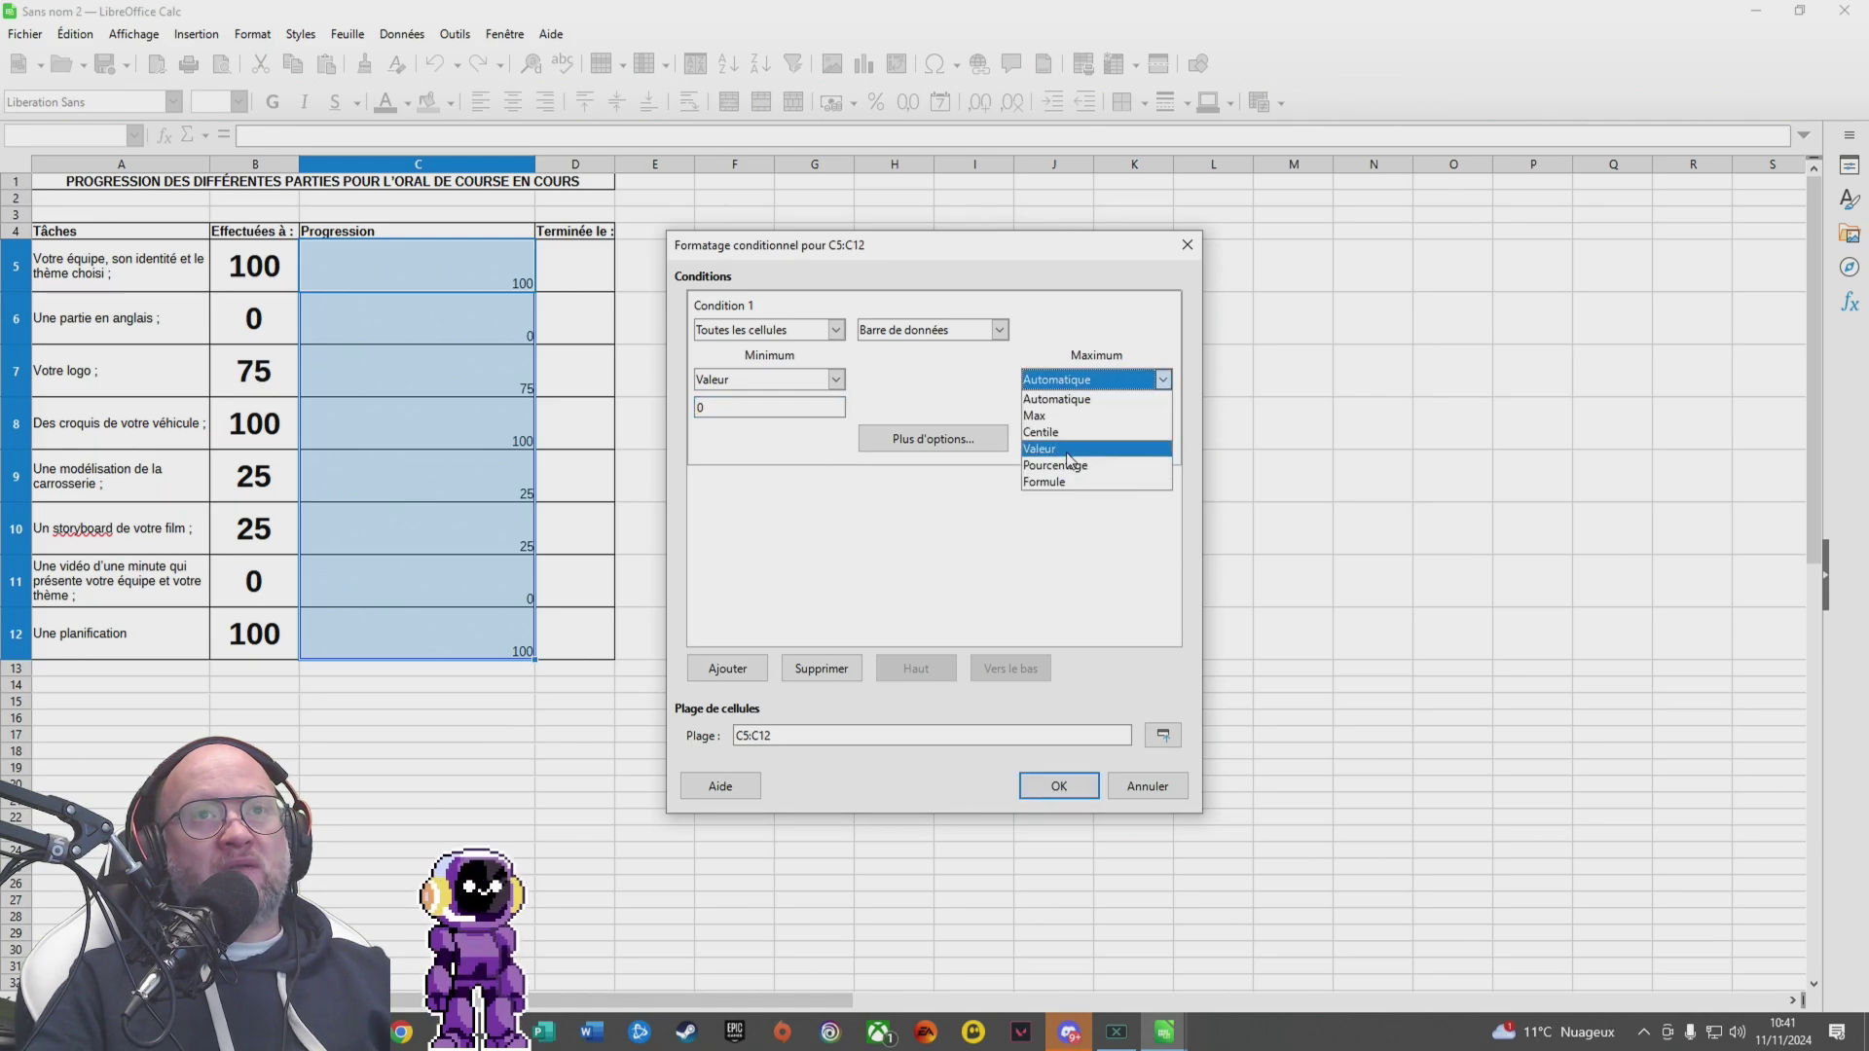
{"action": "left_click", "coordinate": [1062, 462]}
{"action": "left_click", "coordinate": [1061, 407]}
{"action": "type", "text": "100"}
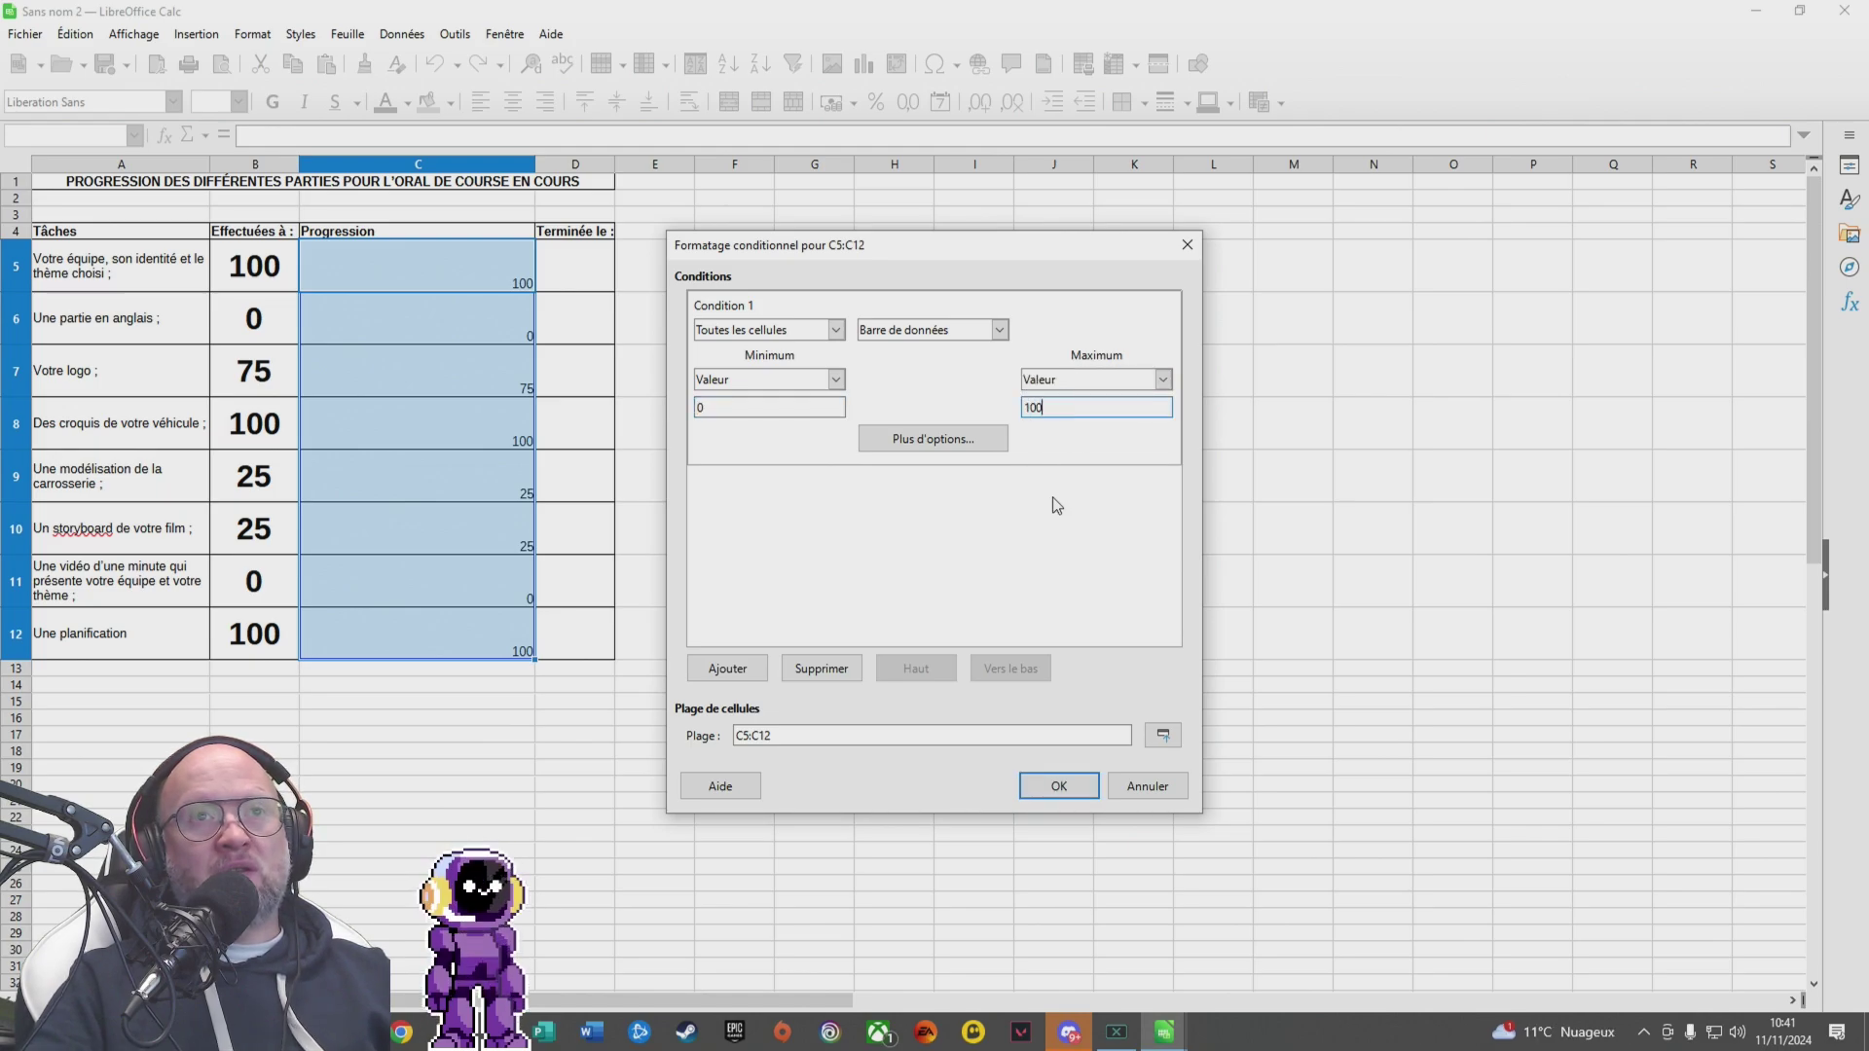
Step: Set the data bar's fill to solid Couleur and its positive bar colour to Indigo foncé 1
{"action": "left_click", "coordinate": [919, 440]}
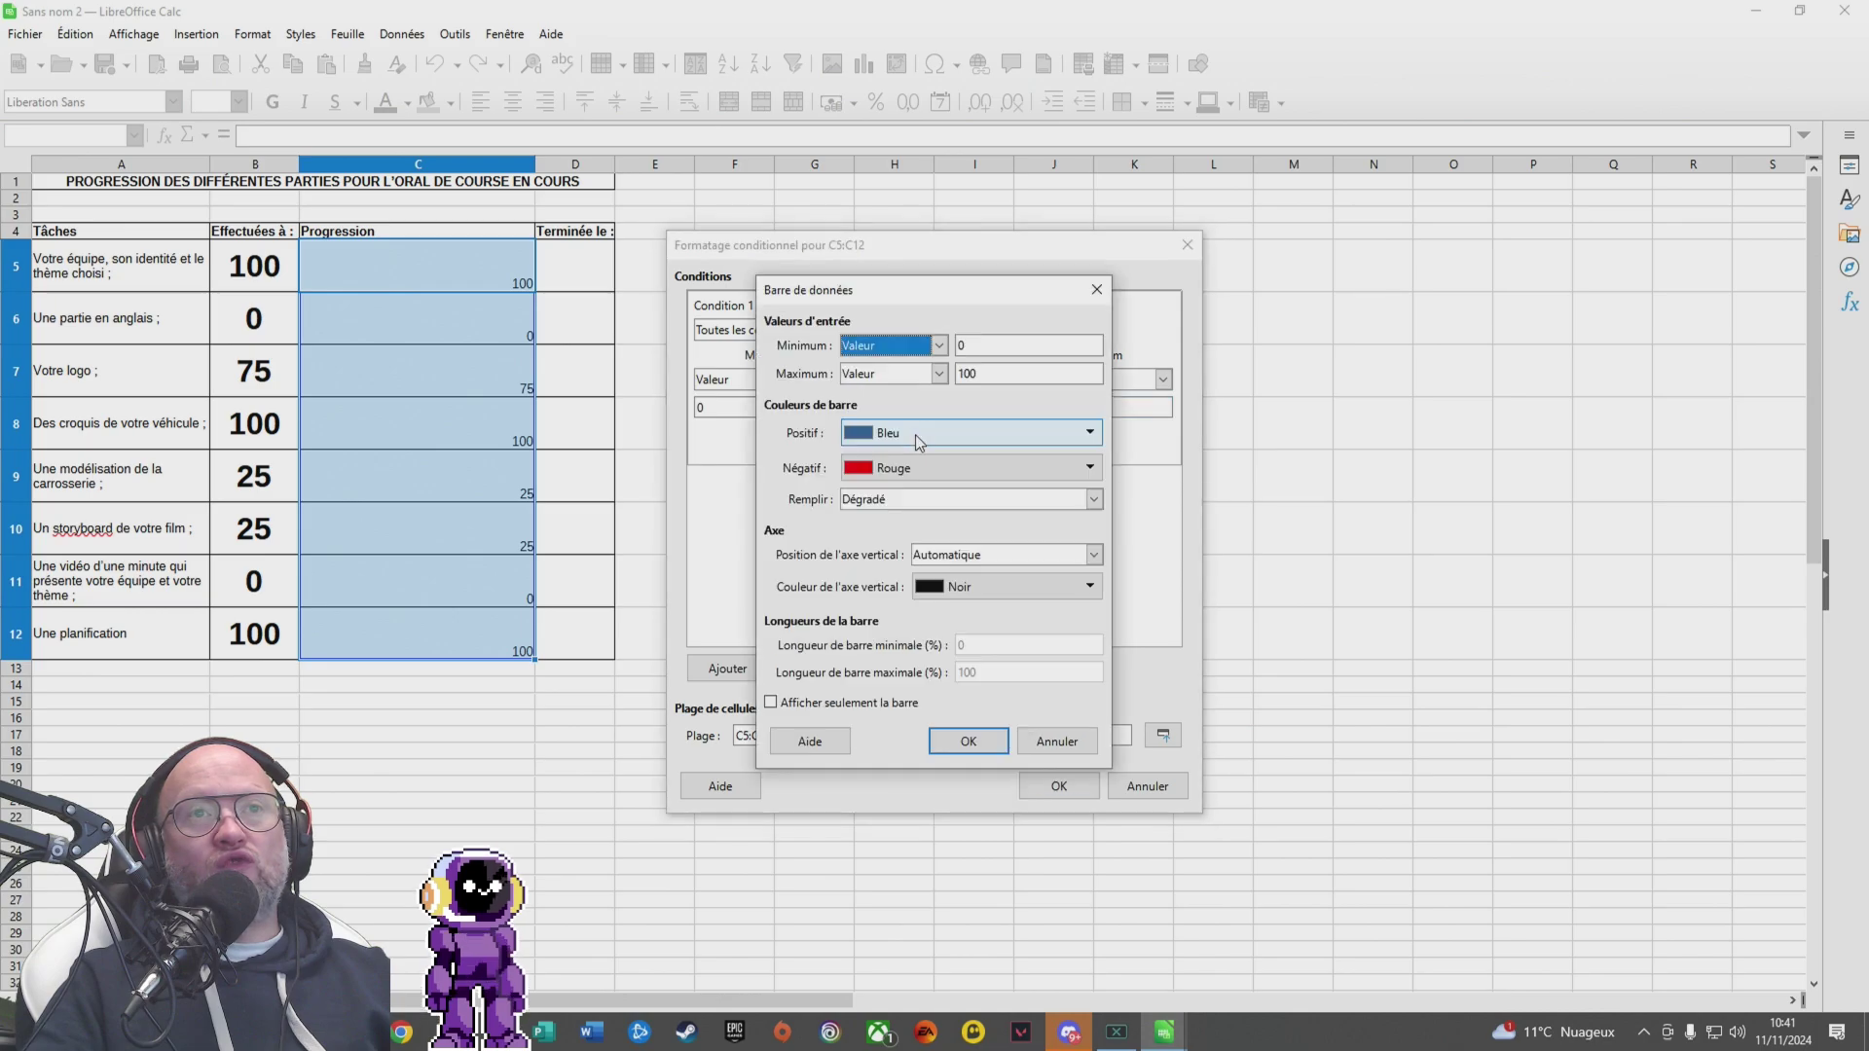
{"action": "left_click", "coordinate": [881, 503]}
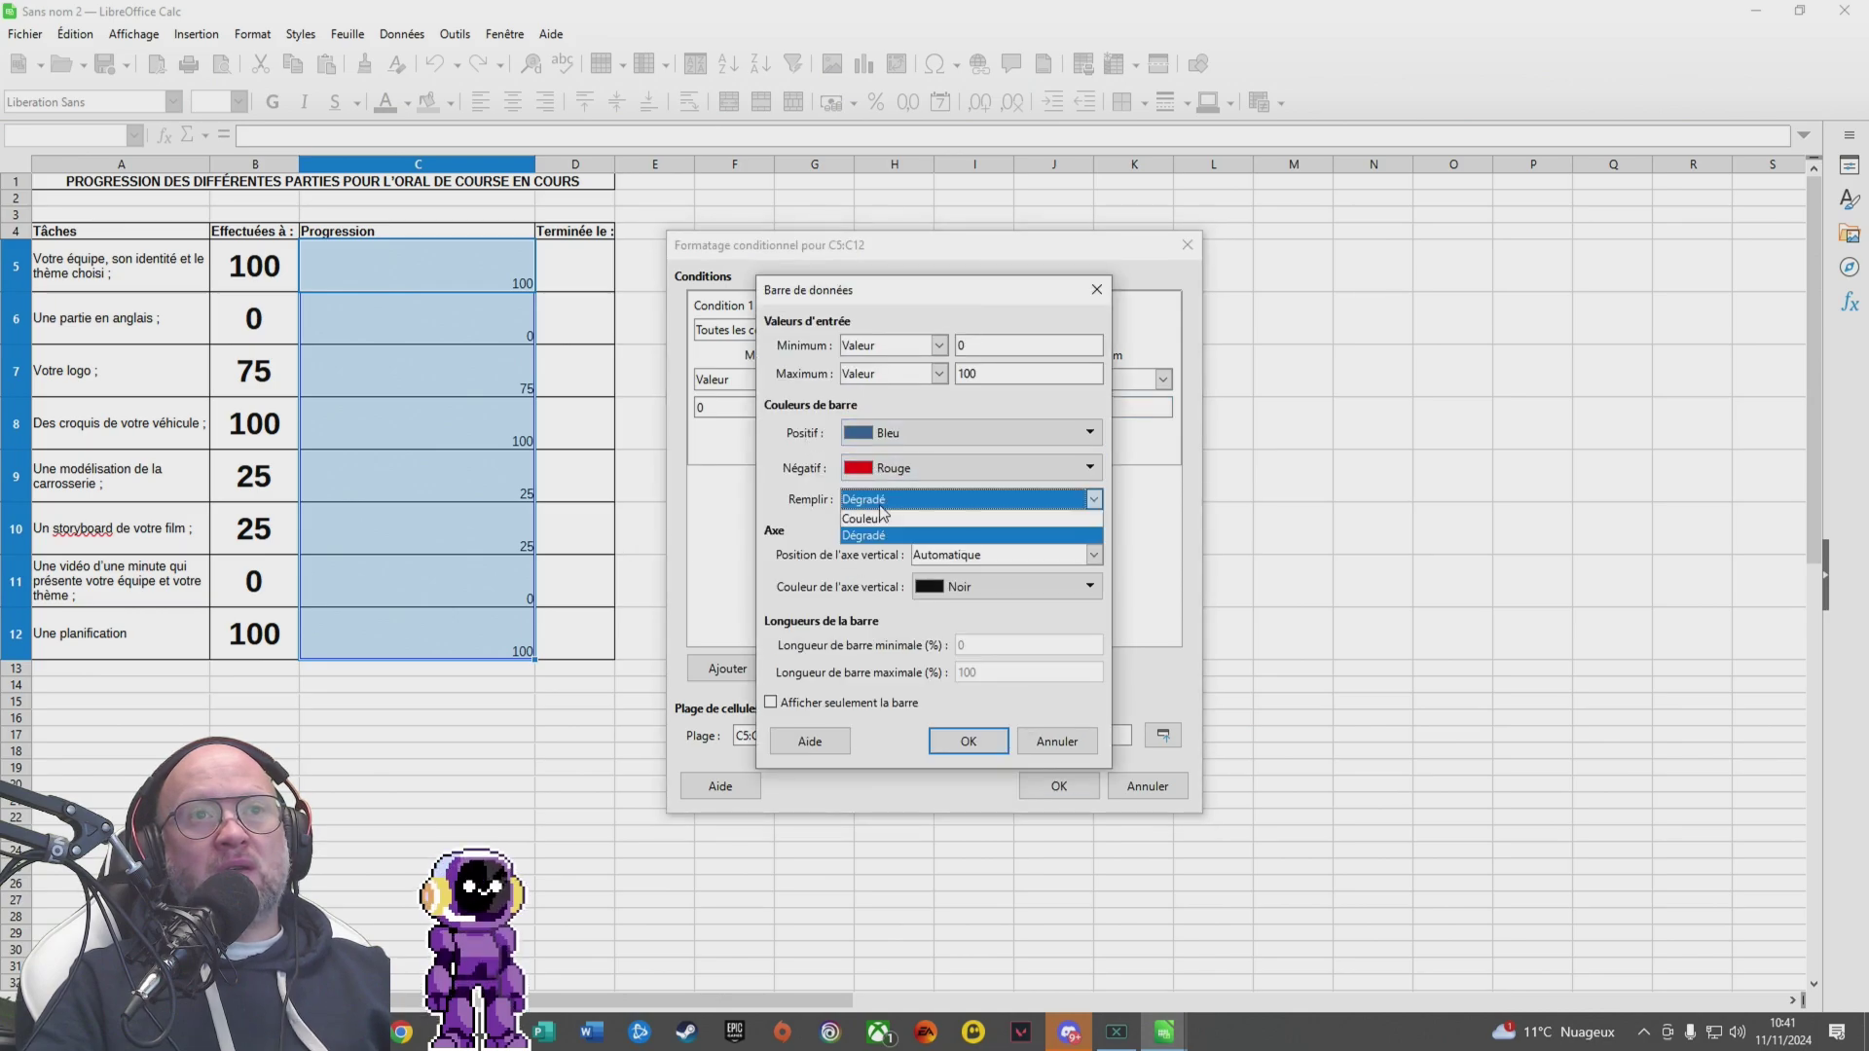
{"action": "left_click", "coordinate": [876, 519]}
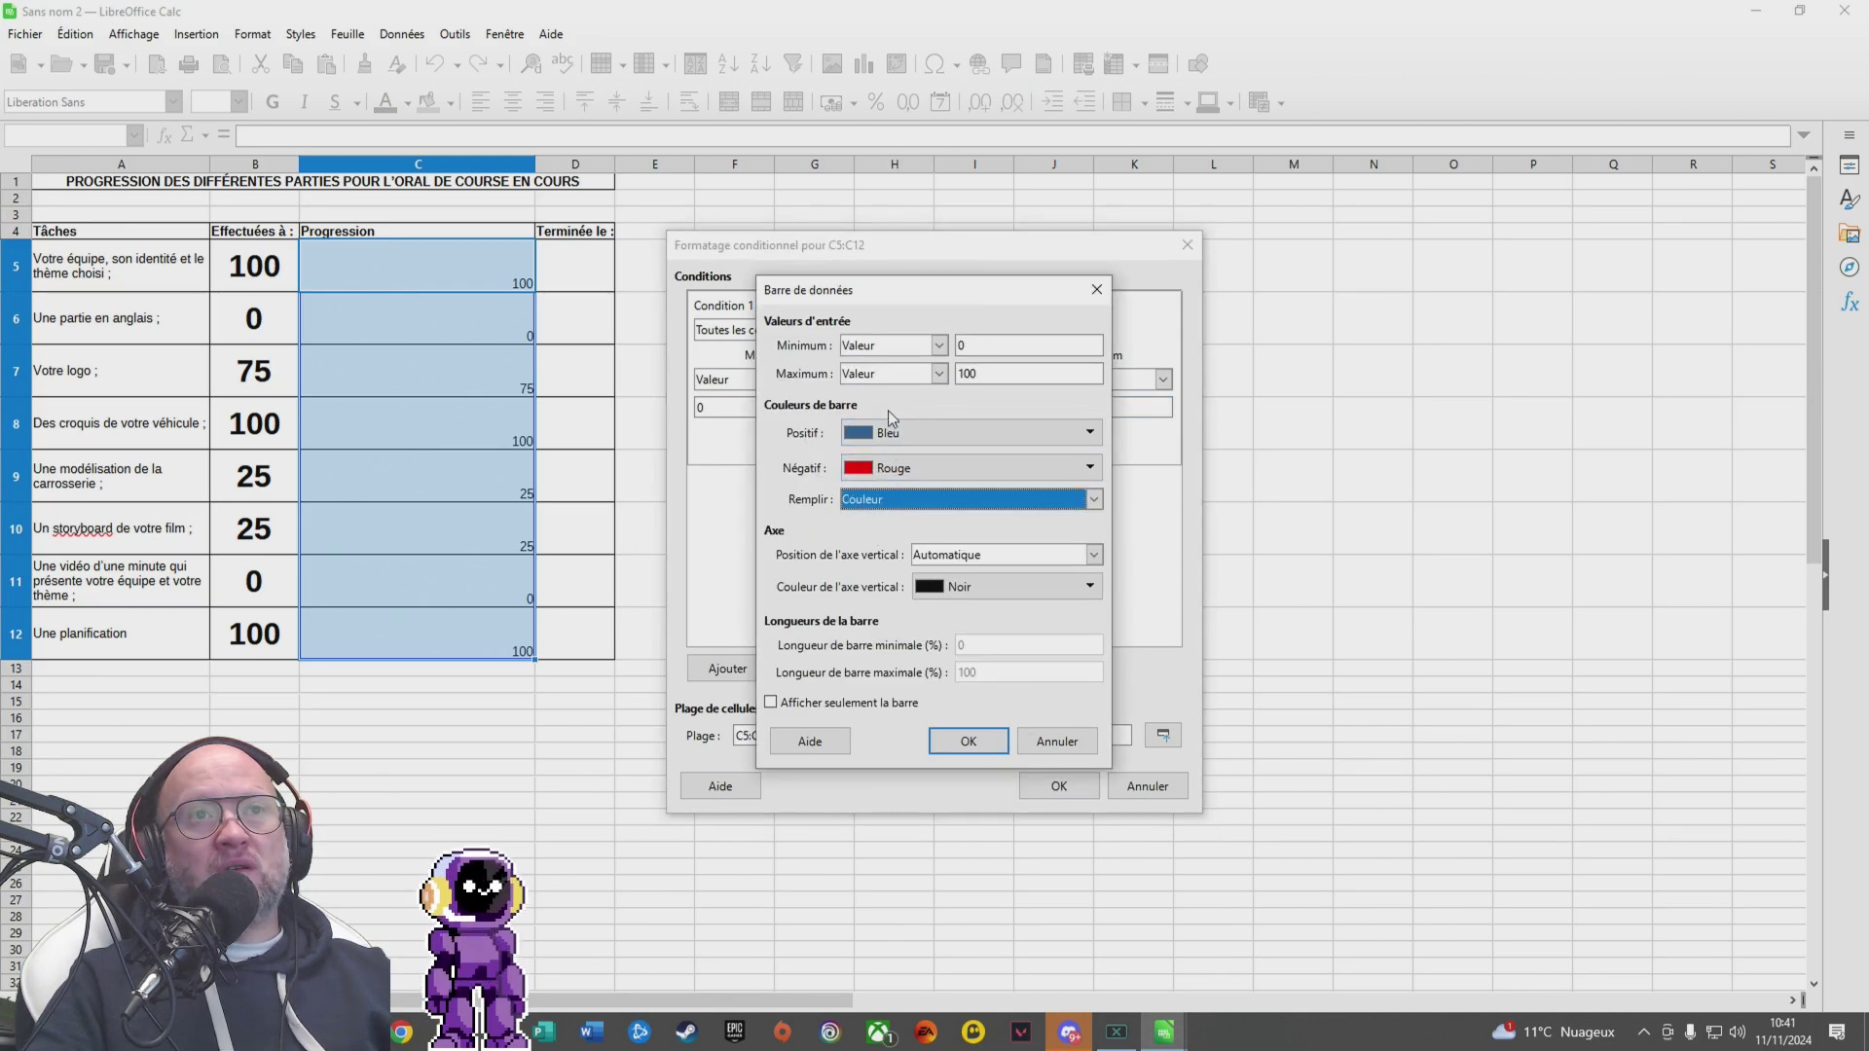
{"action": "left_click", "coordinate": [892, 440]}
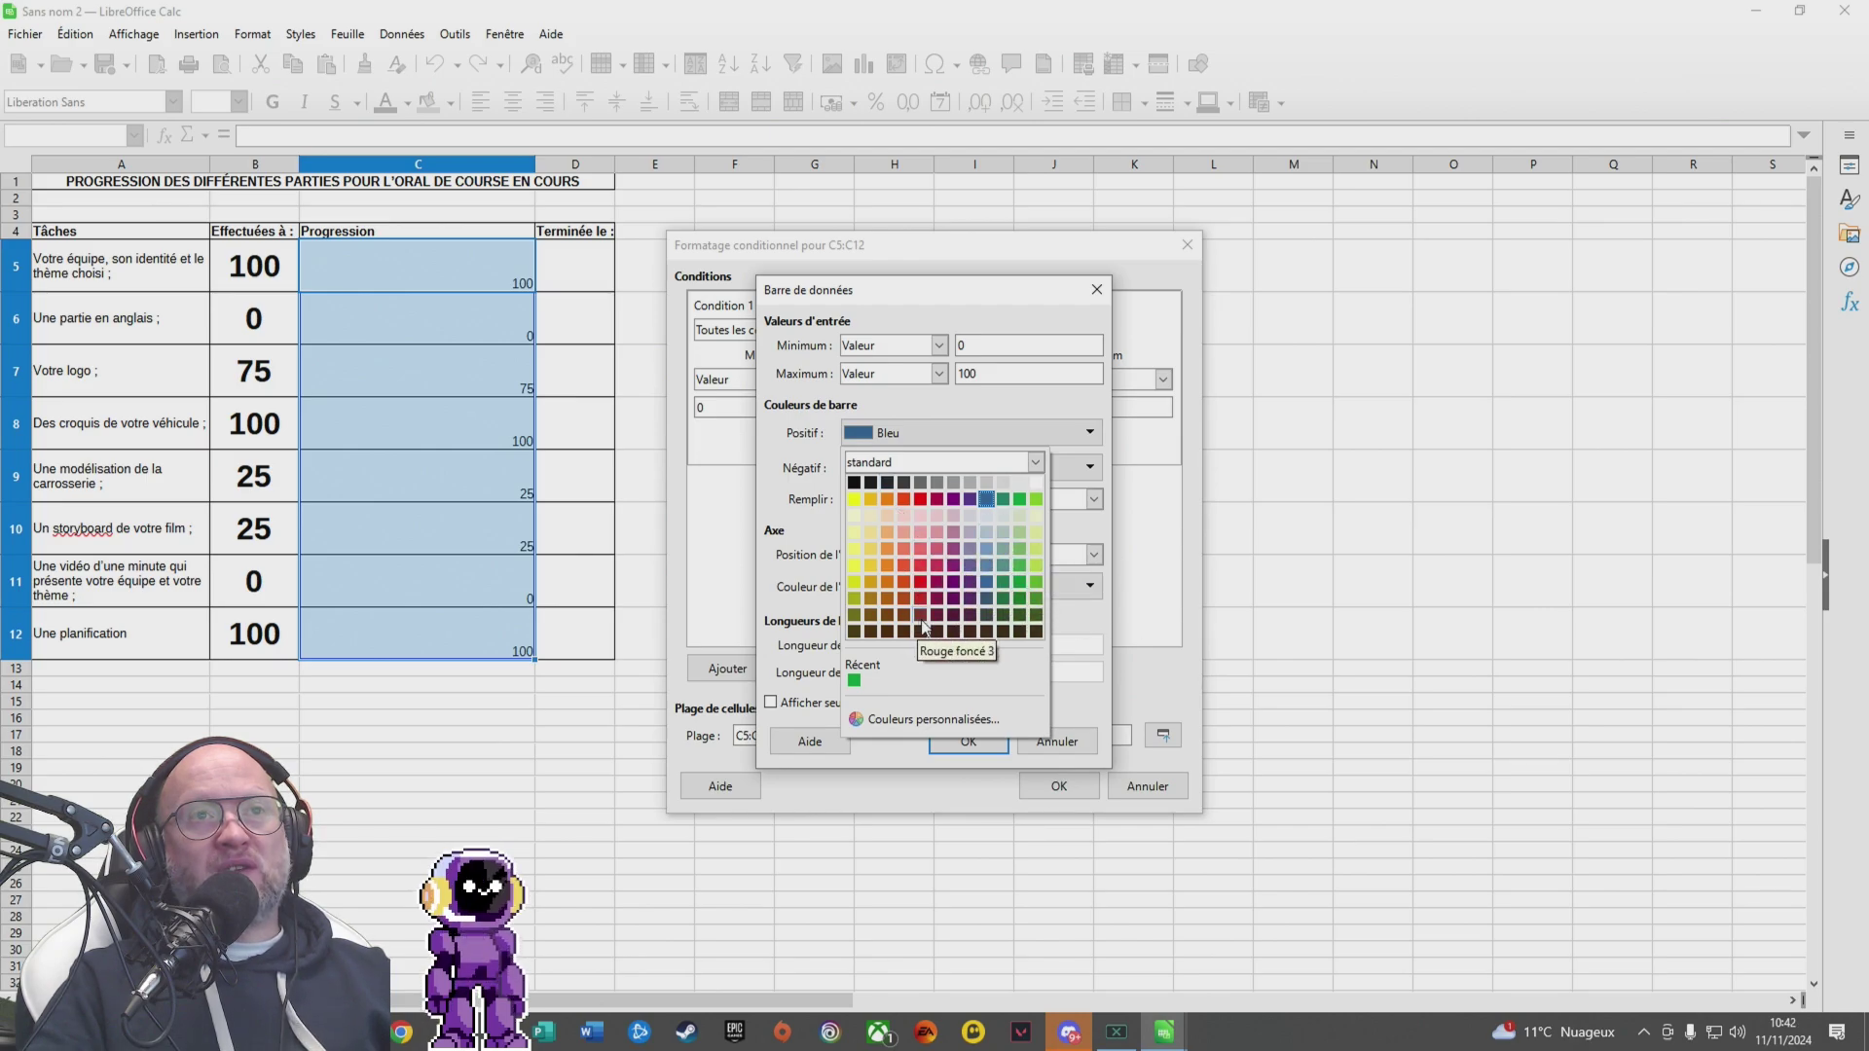
{"action": "left_click", "coordinate": [970, 597]}
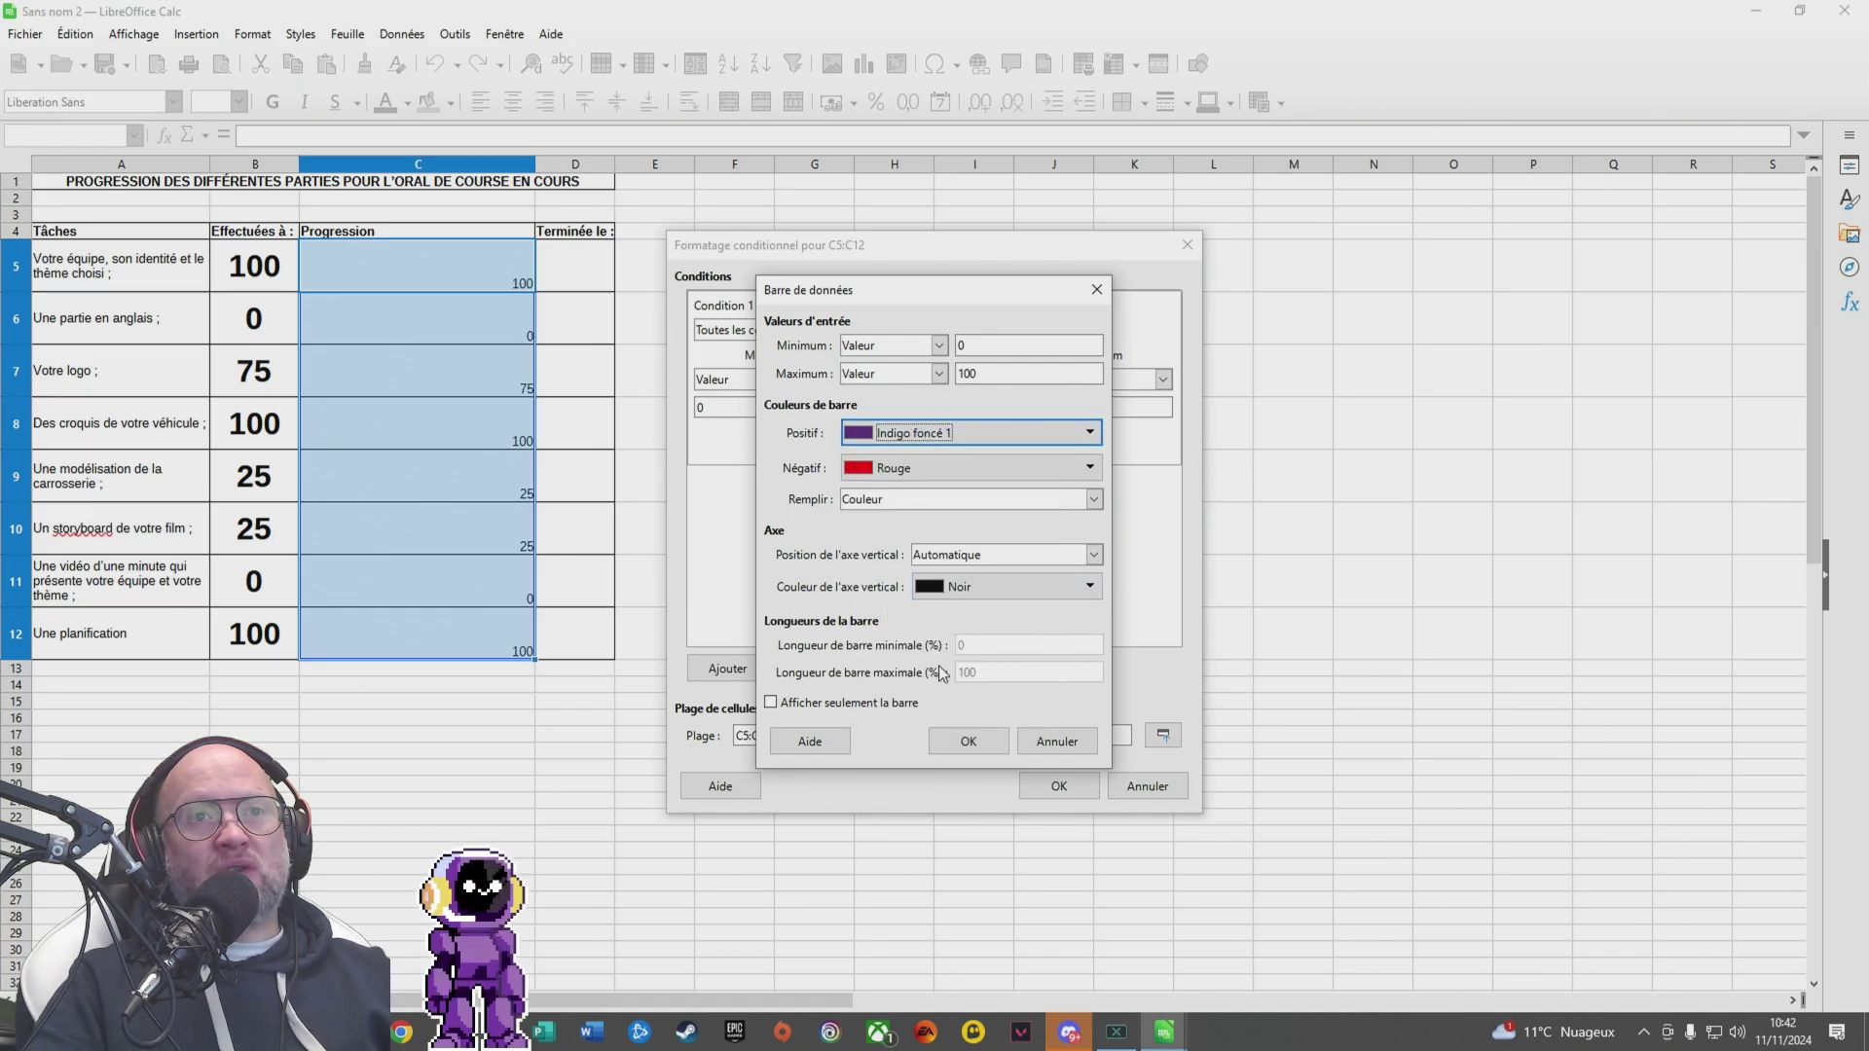
Step: Make the data bar hide the cell values (Afficher seulement la barre) and apply the conditional format to C5:C12
{"action": "left_click", "coordinate": [785, 710]}
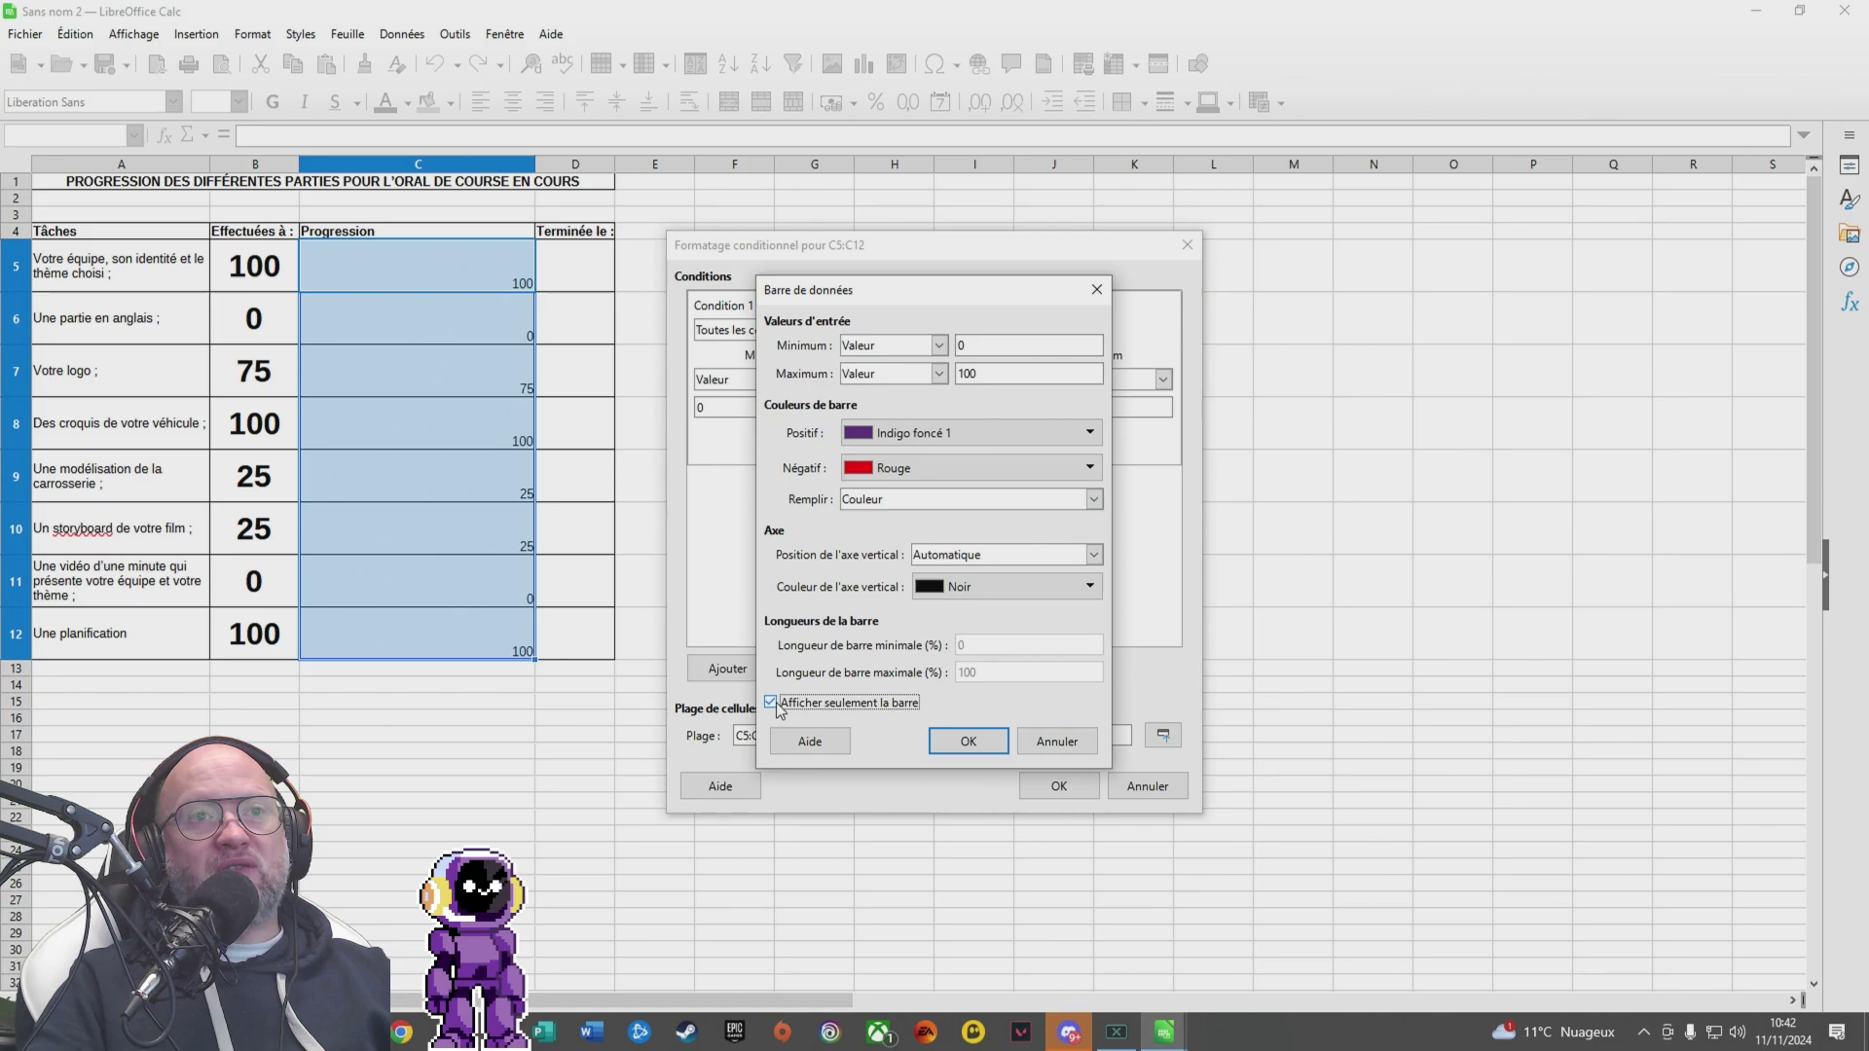
{"action": "left_click", "coordinate": [968, 741]}
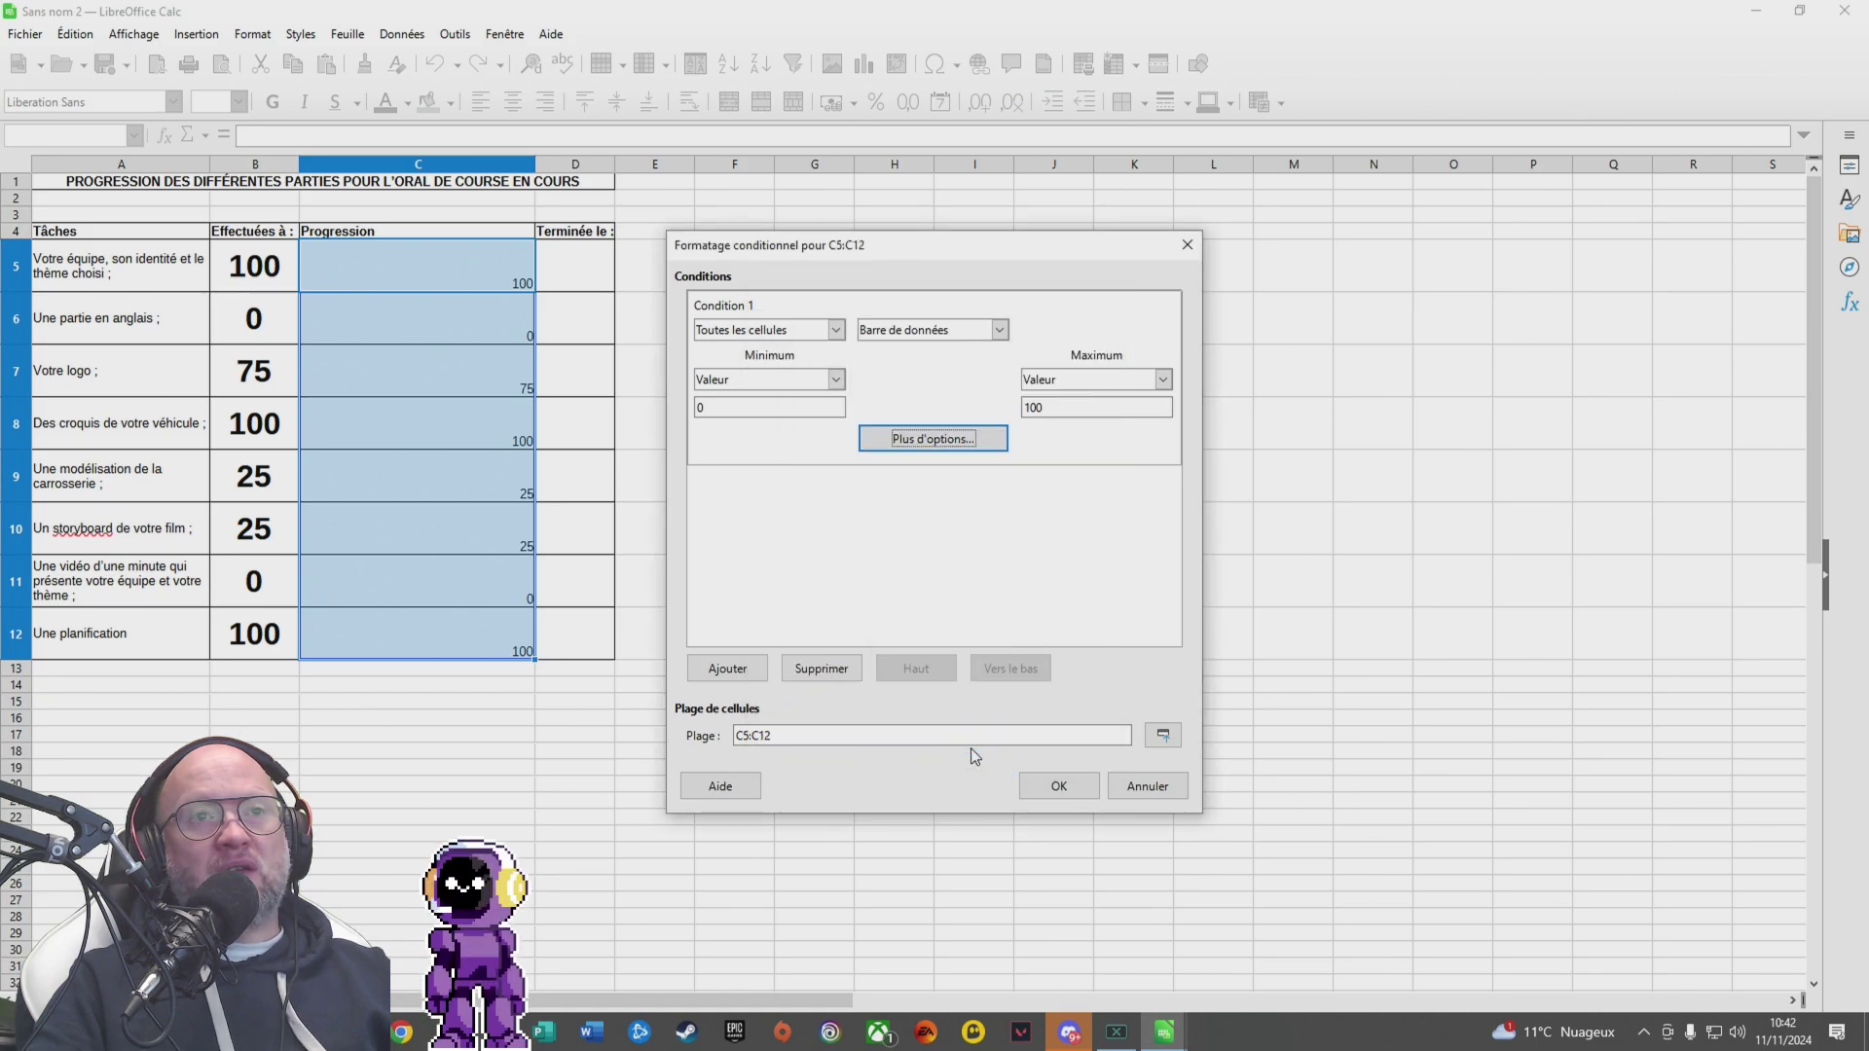
{"action": "left_click", "coordinate": [1059, 786]}
Step: Set the completion value of the task "Une partie en anglais" in B6 to 25
{"action": "left_click", "coordinate": [328, 582]}
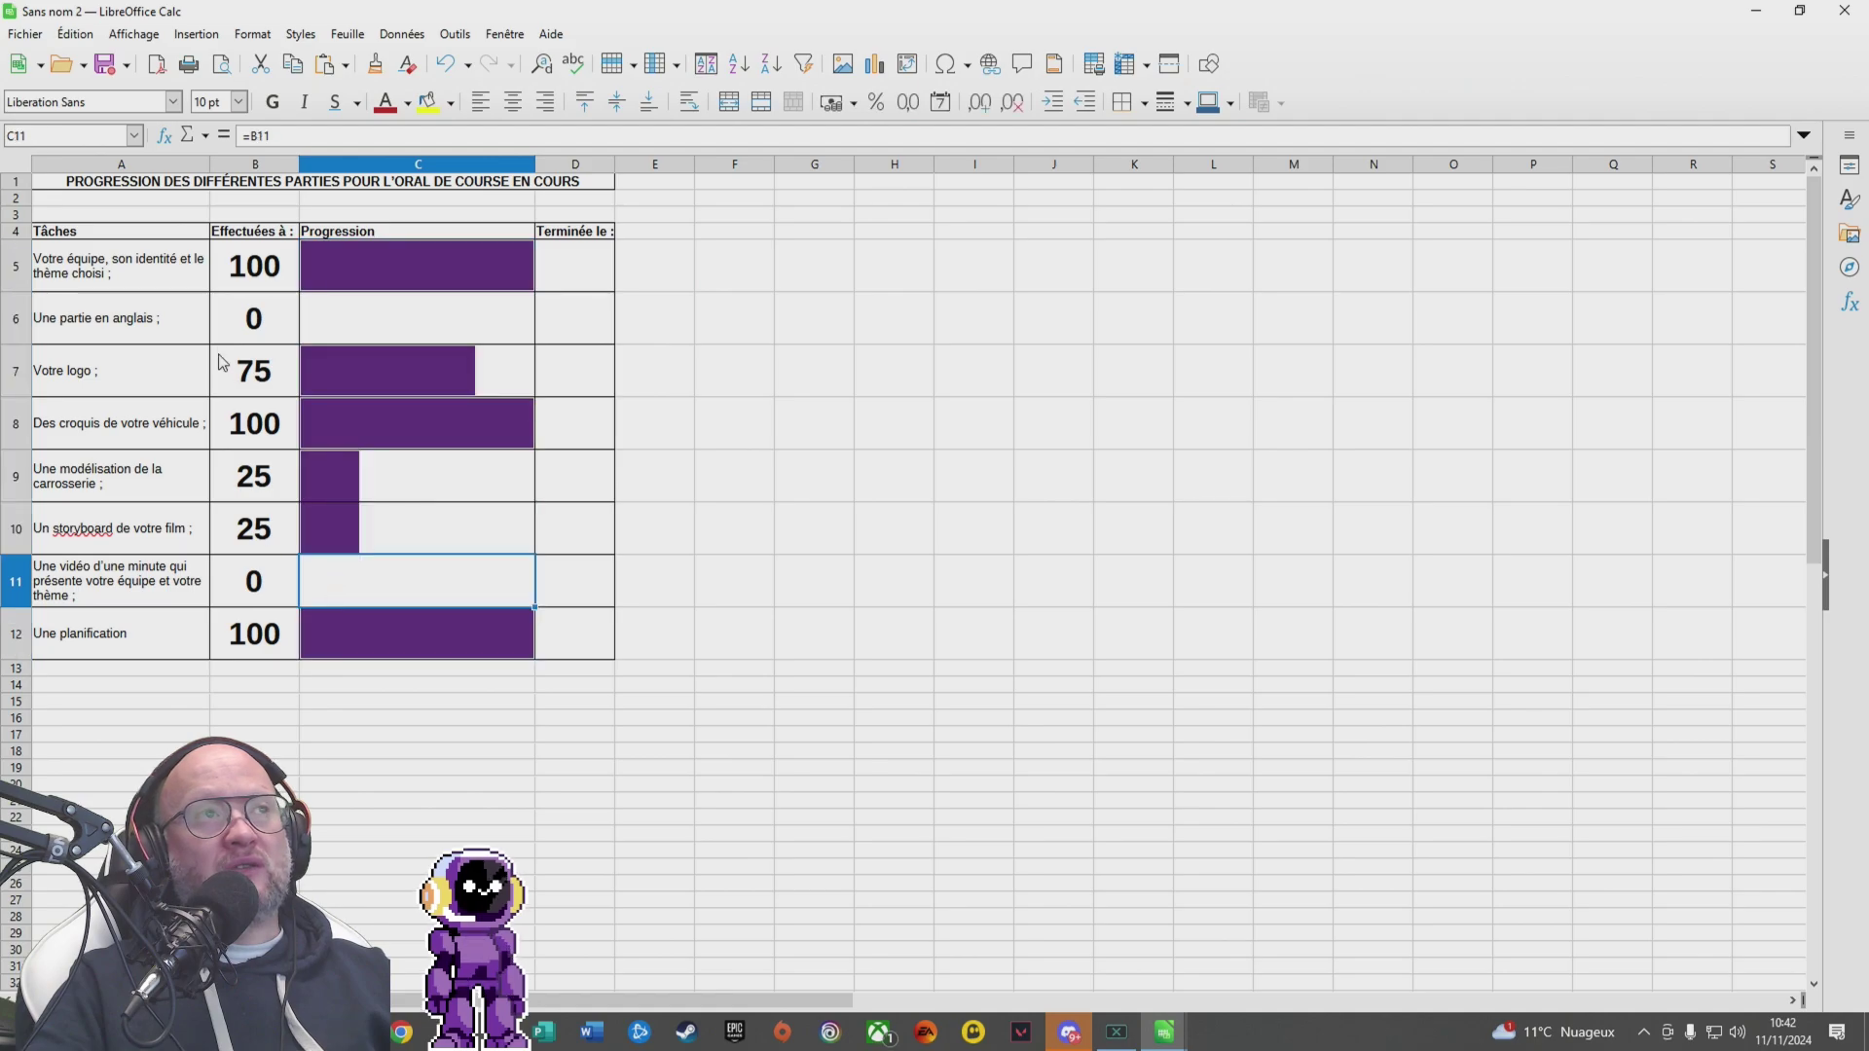
{"action": "left_click", "coordinate": [250, 316]}
{"action": "type", "text": "25"}
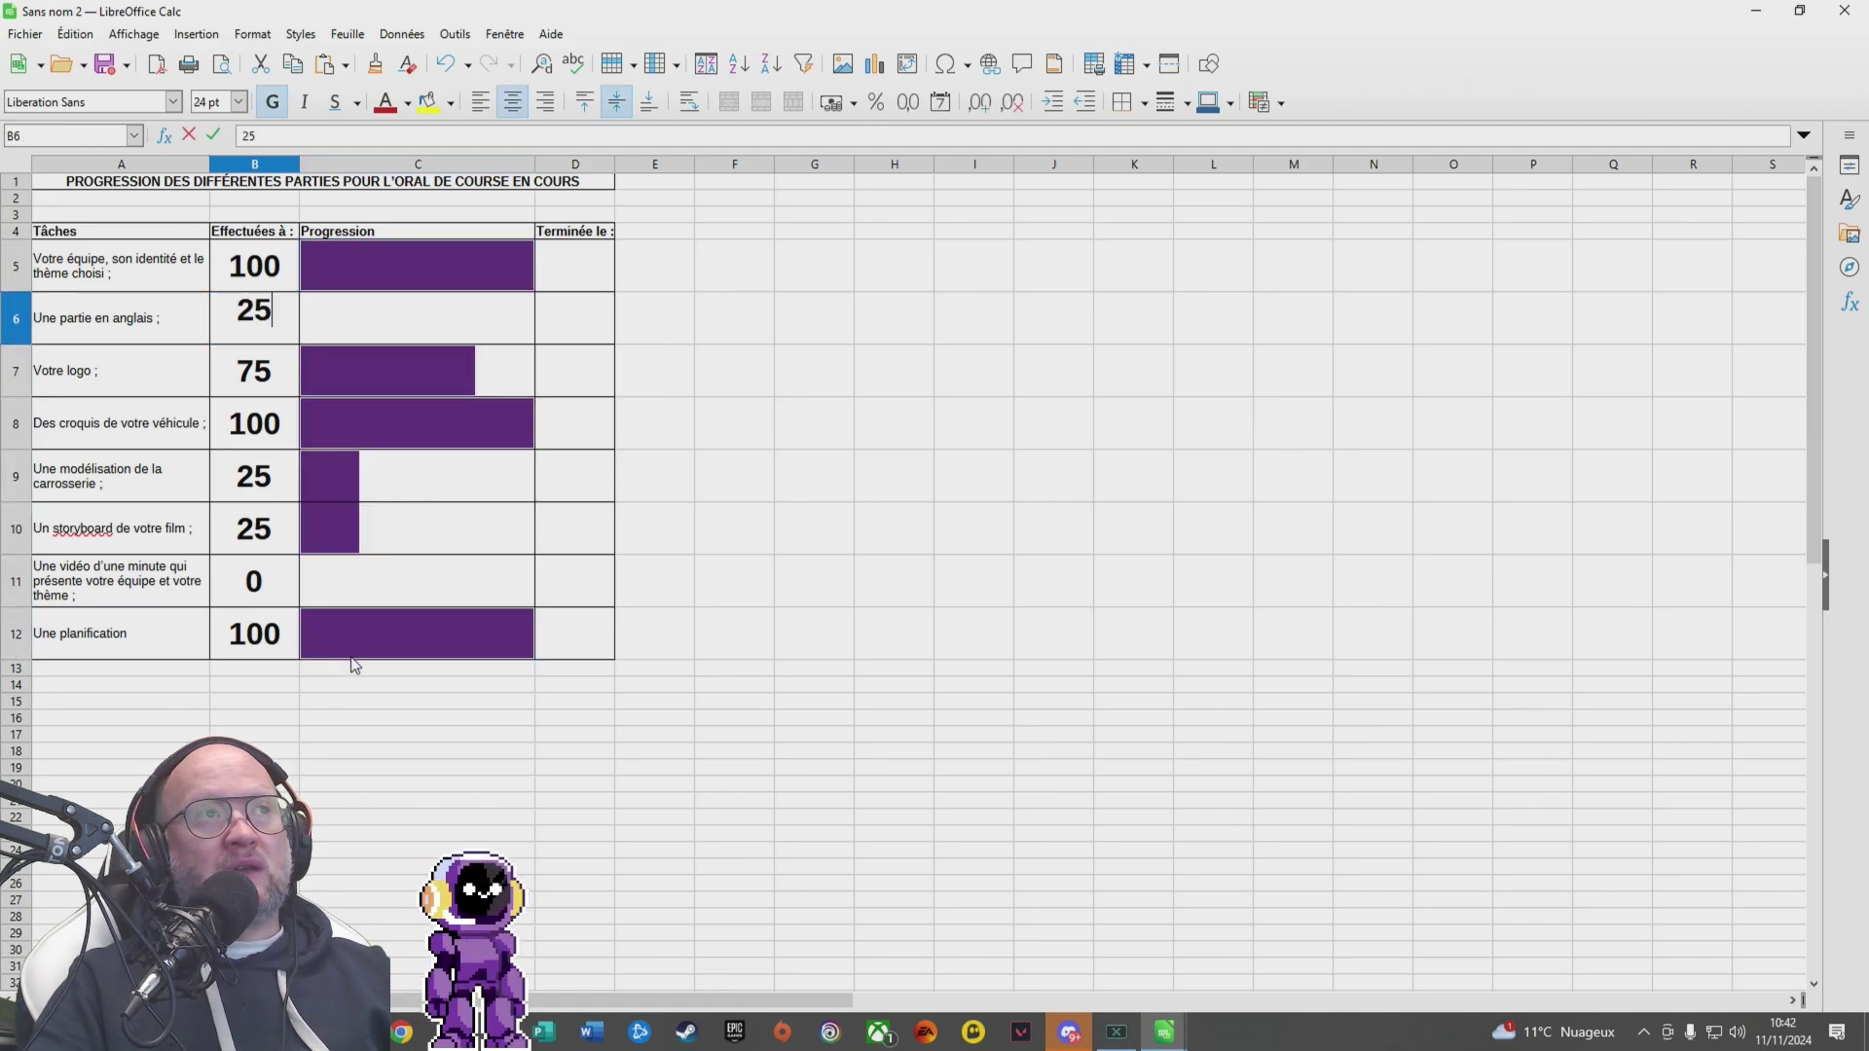
{"action": "key", "text": "Return"}
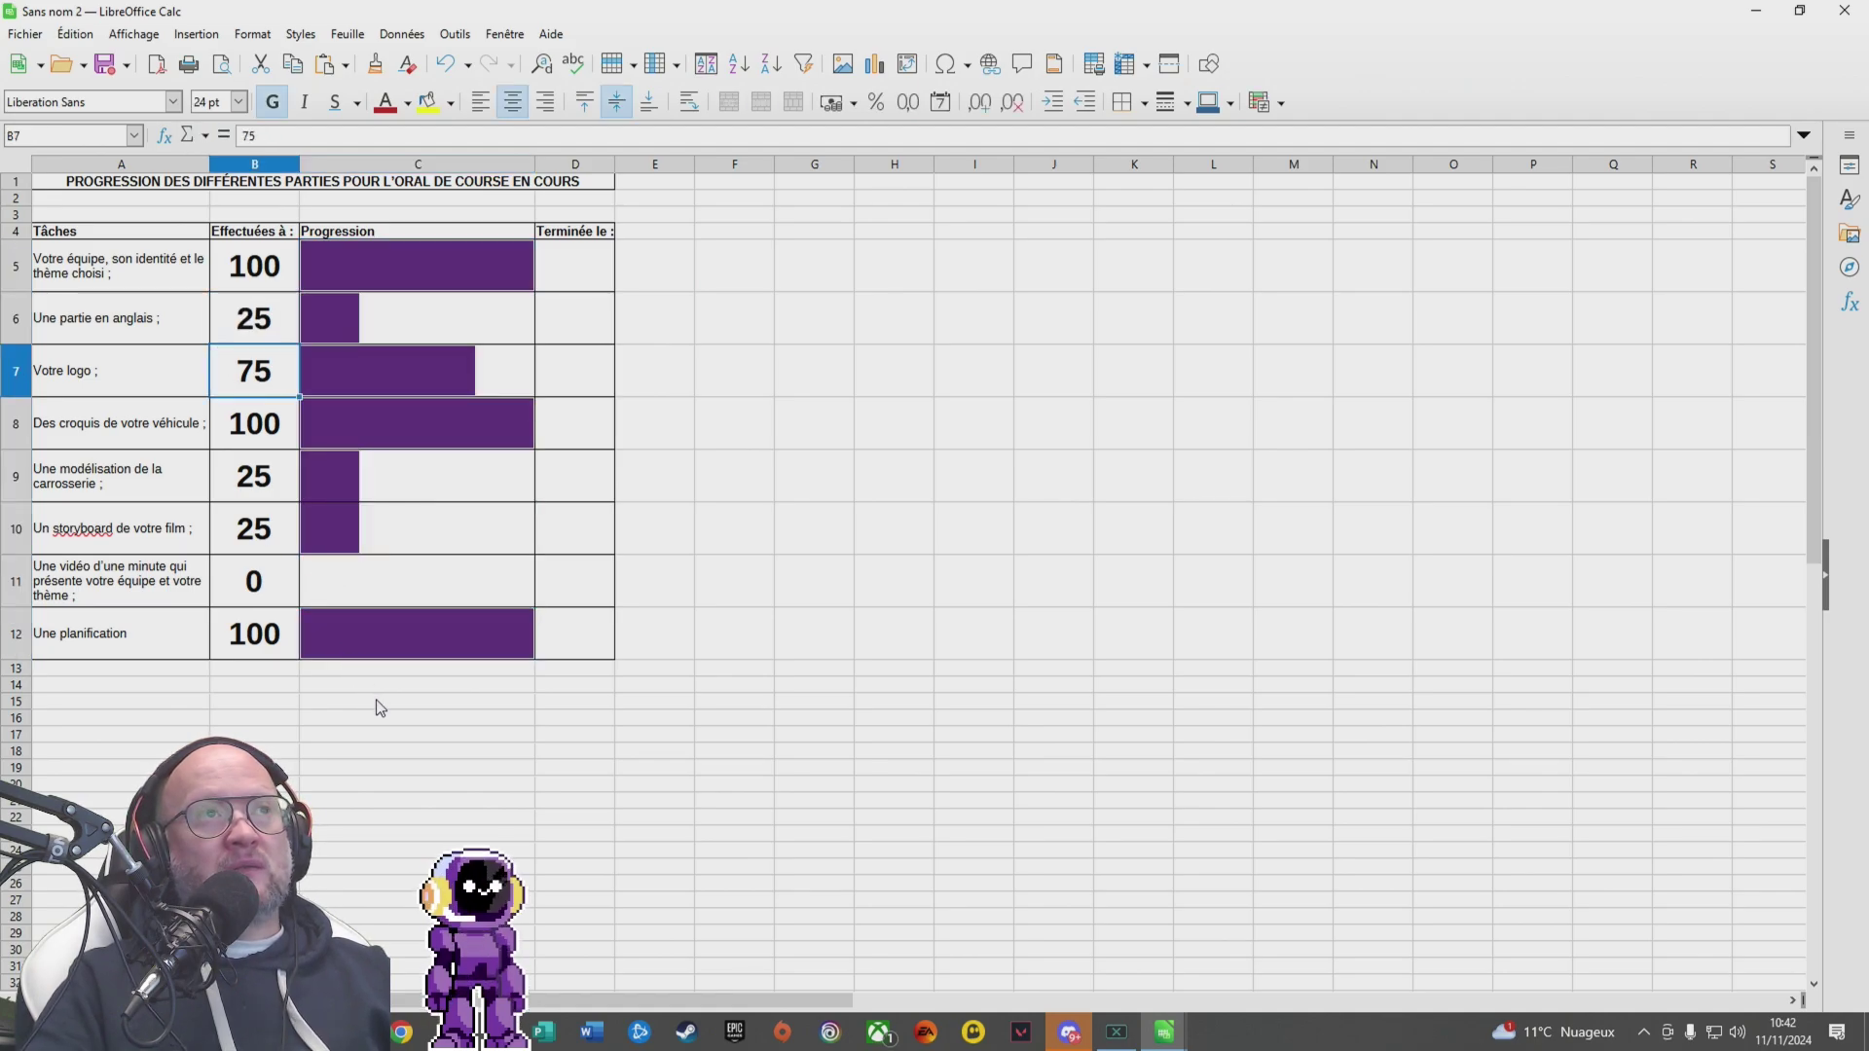
Step: Enter the completion date 10/10/24 for the first task in D5 of the "Terminée le :" column
{"action": "left_click", "coordinate": [566, 271]}
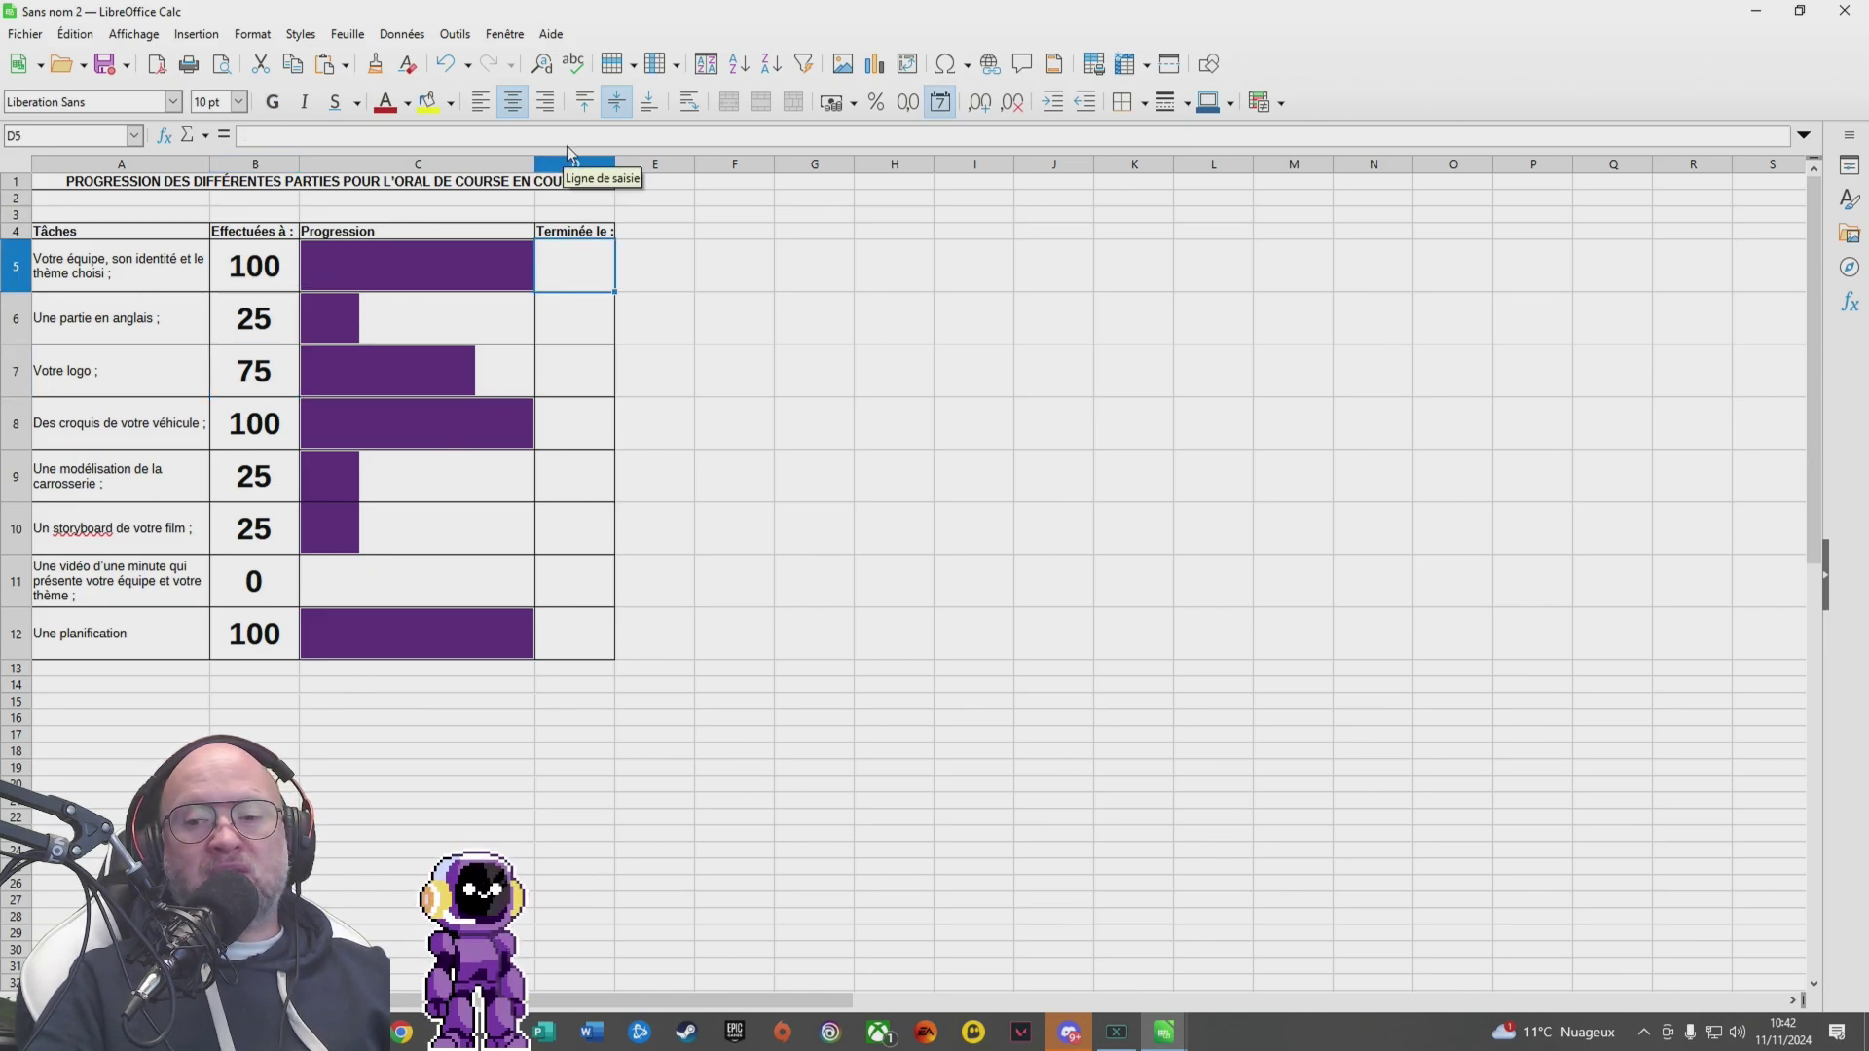
{"action": "type", "text": "10"}
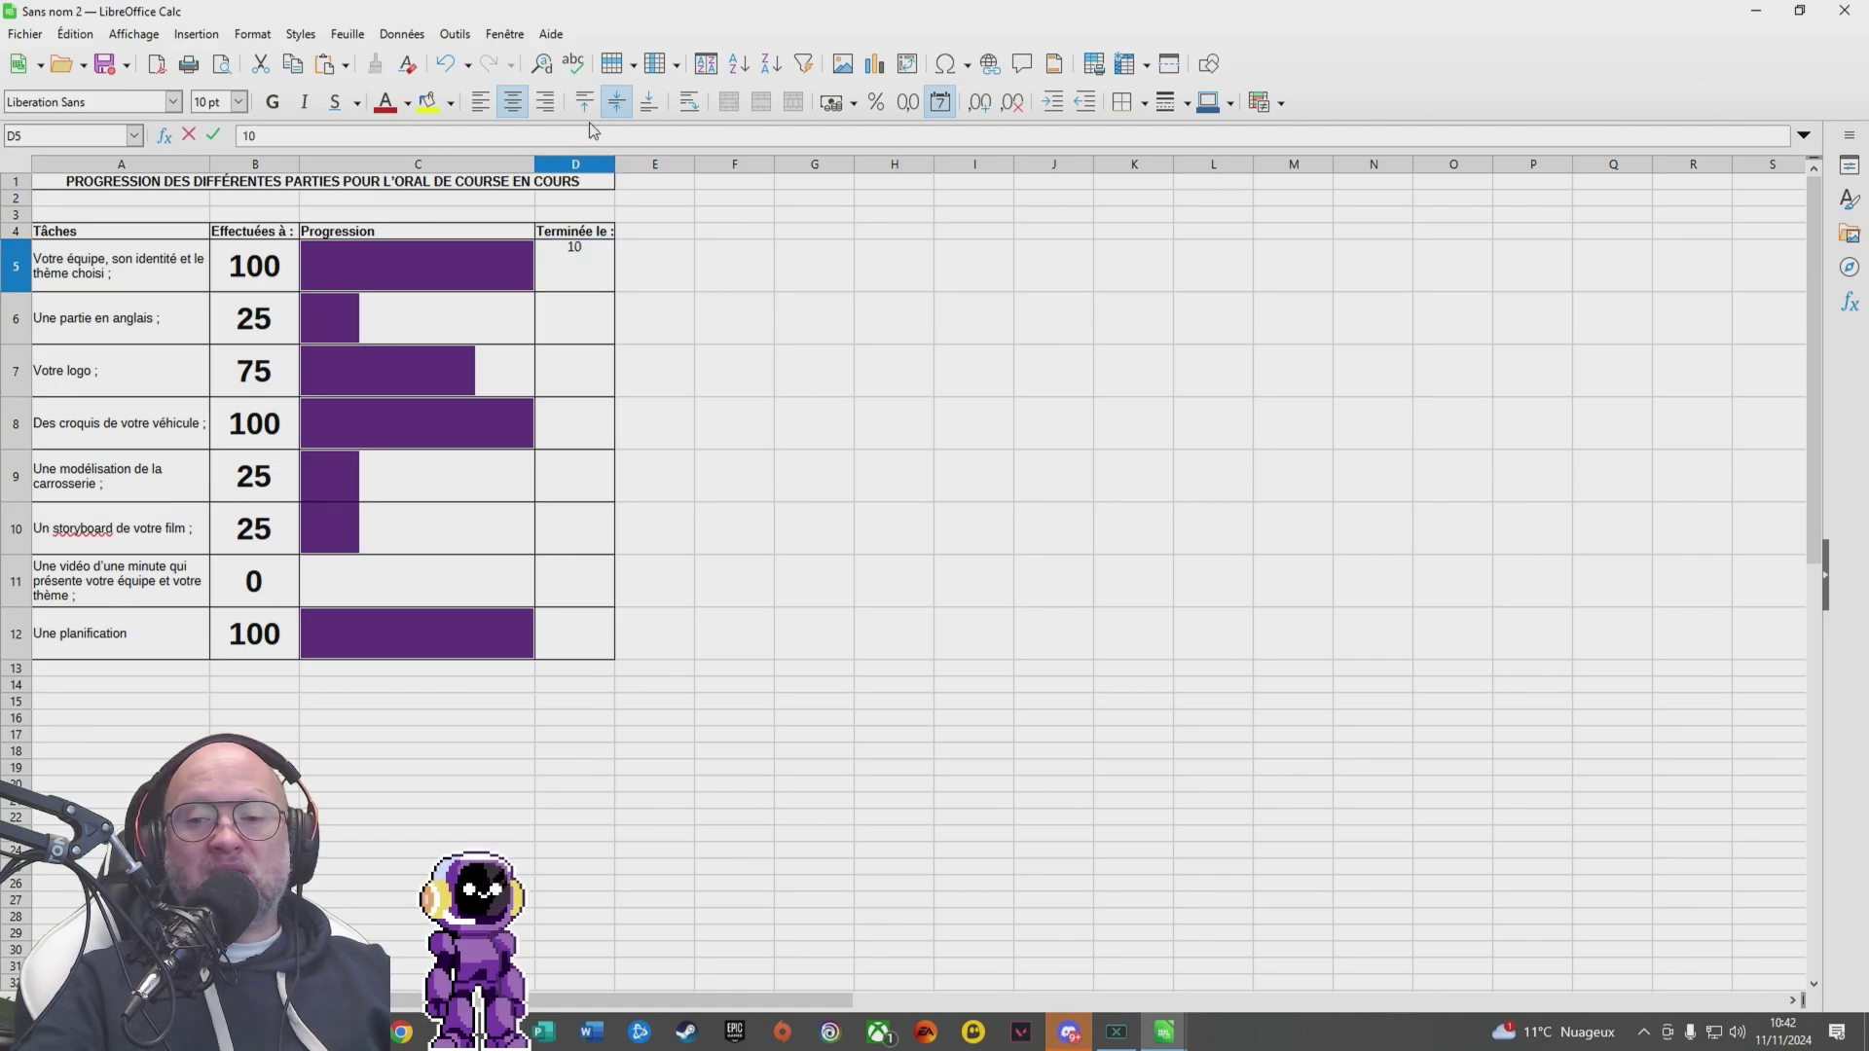
{"action": "type", "text": "/10/"}
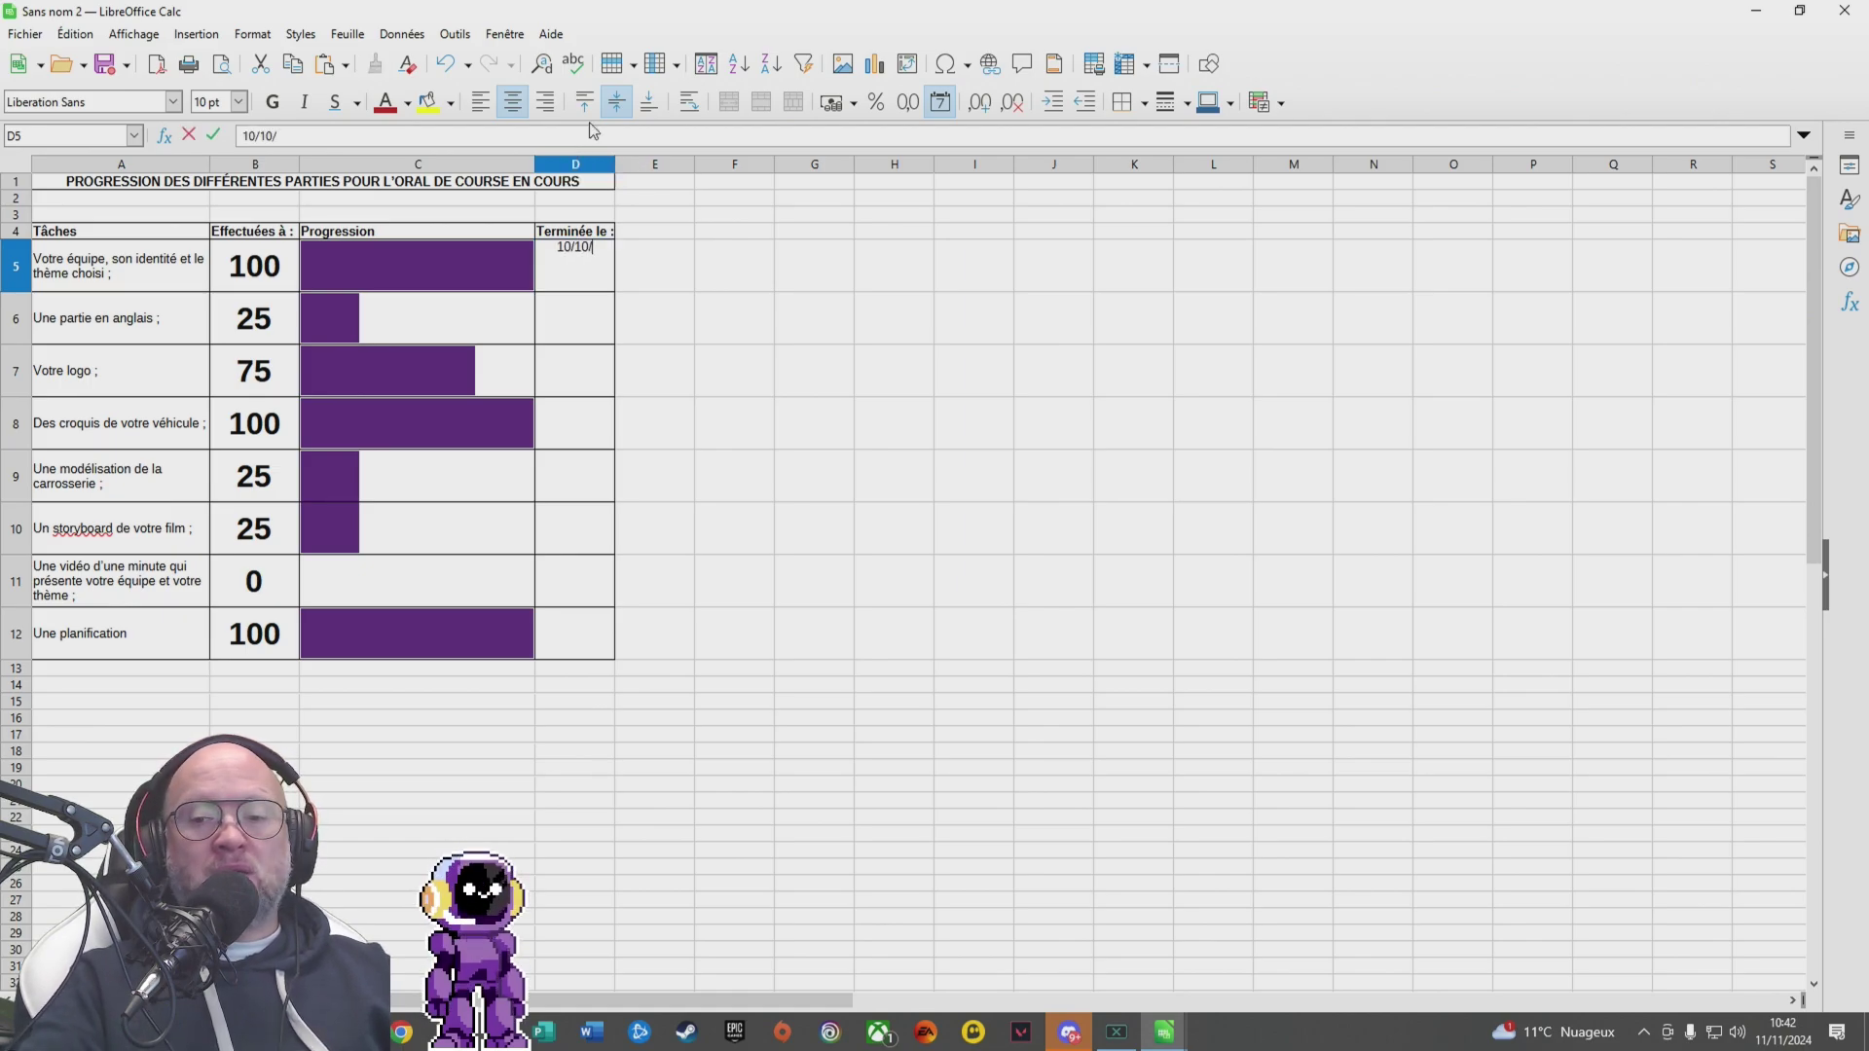
{"action": "type", "text": "24"}
{"action": "key", "text": "Return"}
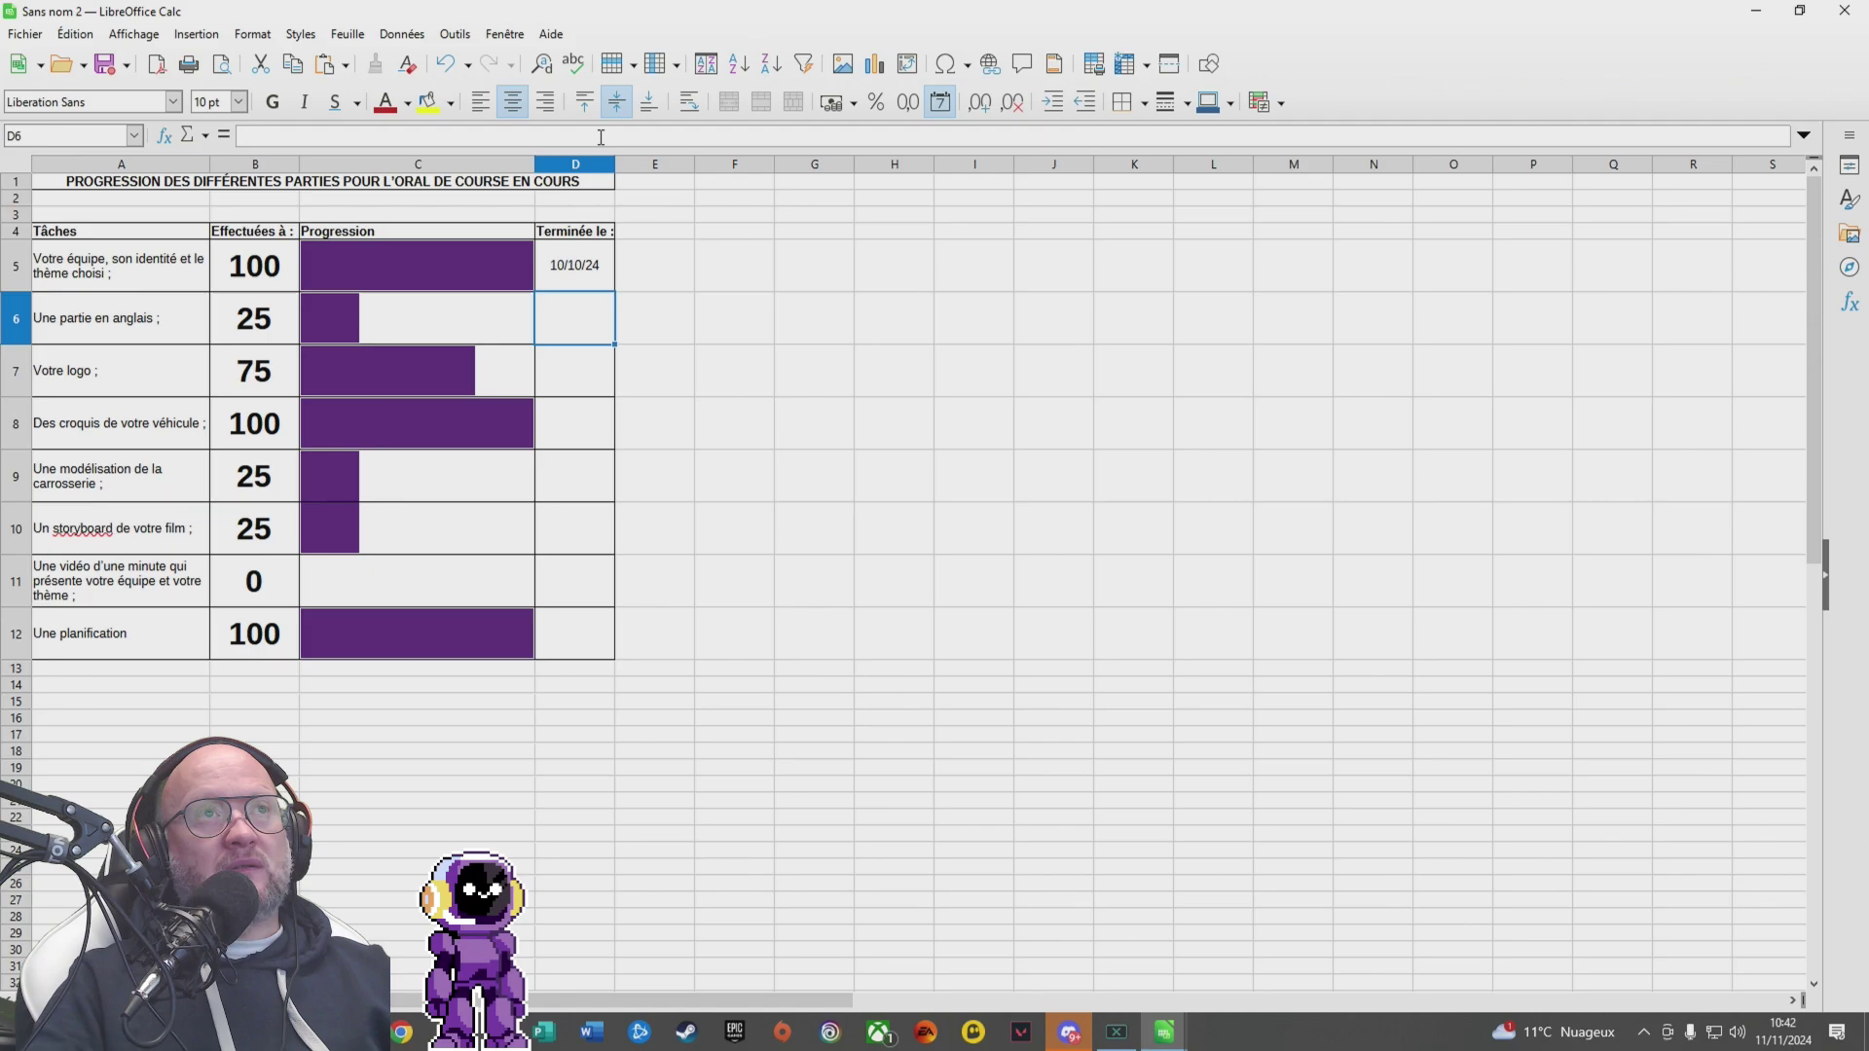
Step: Enter the completion dates 16/10/24 in D8 and 14/10/24 in D12 for the other finished tasks
{"action": "left_click", "coordinate": [609, 405]}
{"action": "type", "text": "16/10/24"}
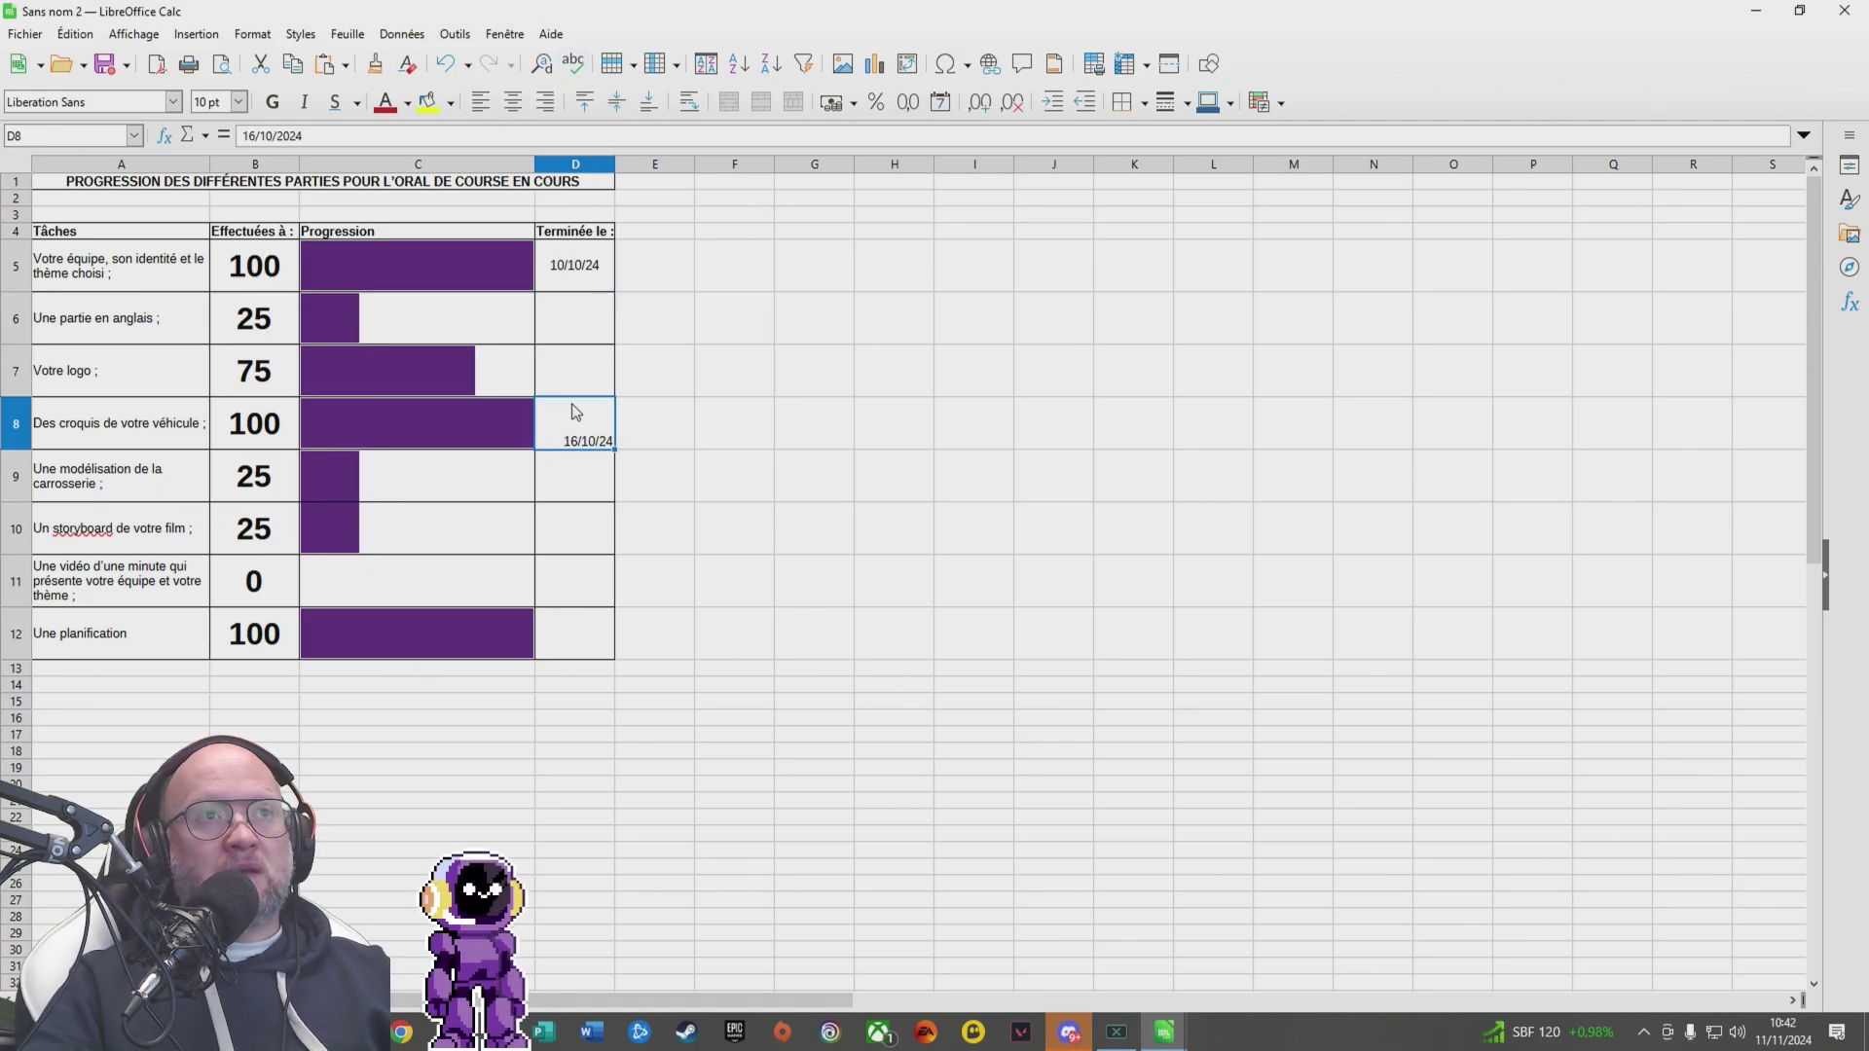
{"action": "left_click", "coordinate": [584, 633]}
{"action": "type", "text": "14/10/24"}
{"action": "key", "text": "Return"}
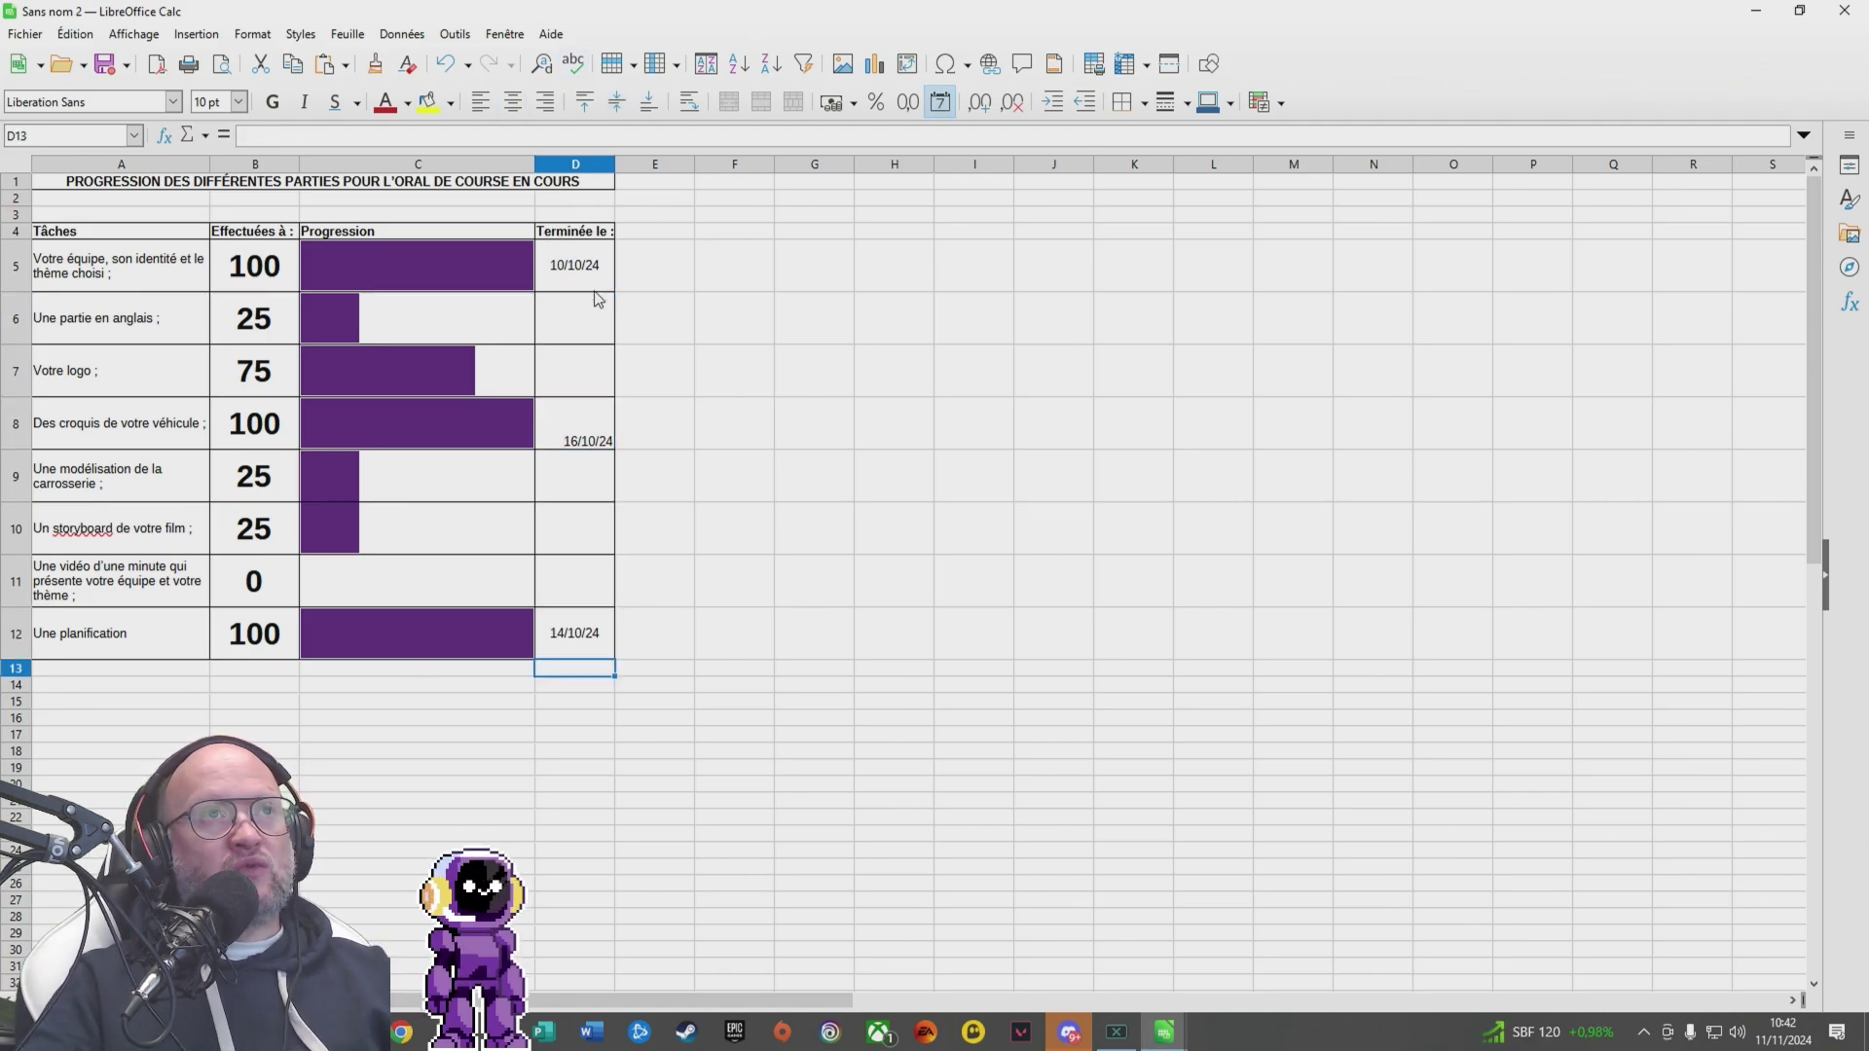
Step: Centre the "Terminée le :" cells D5:D12 both horizontally and vertically
{"action": "left_click_drag", "start_coordinate": [584, 271], "coordinate": [572, 633]}
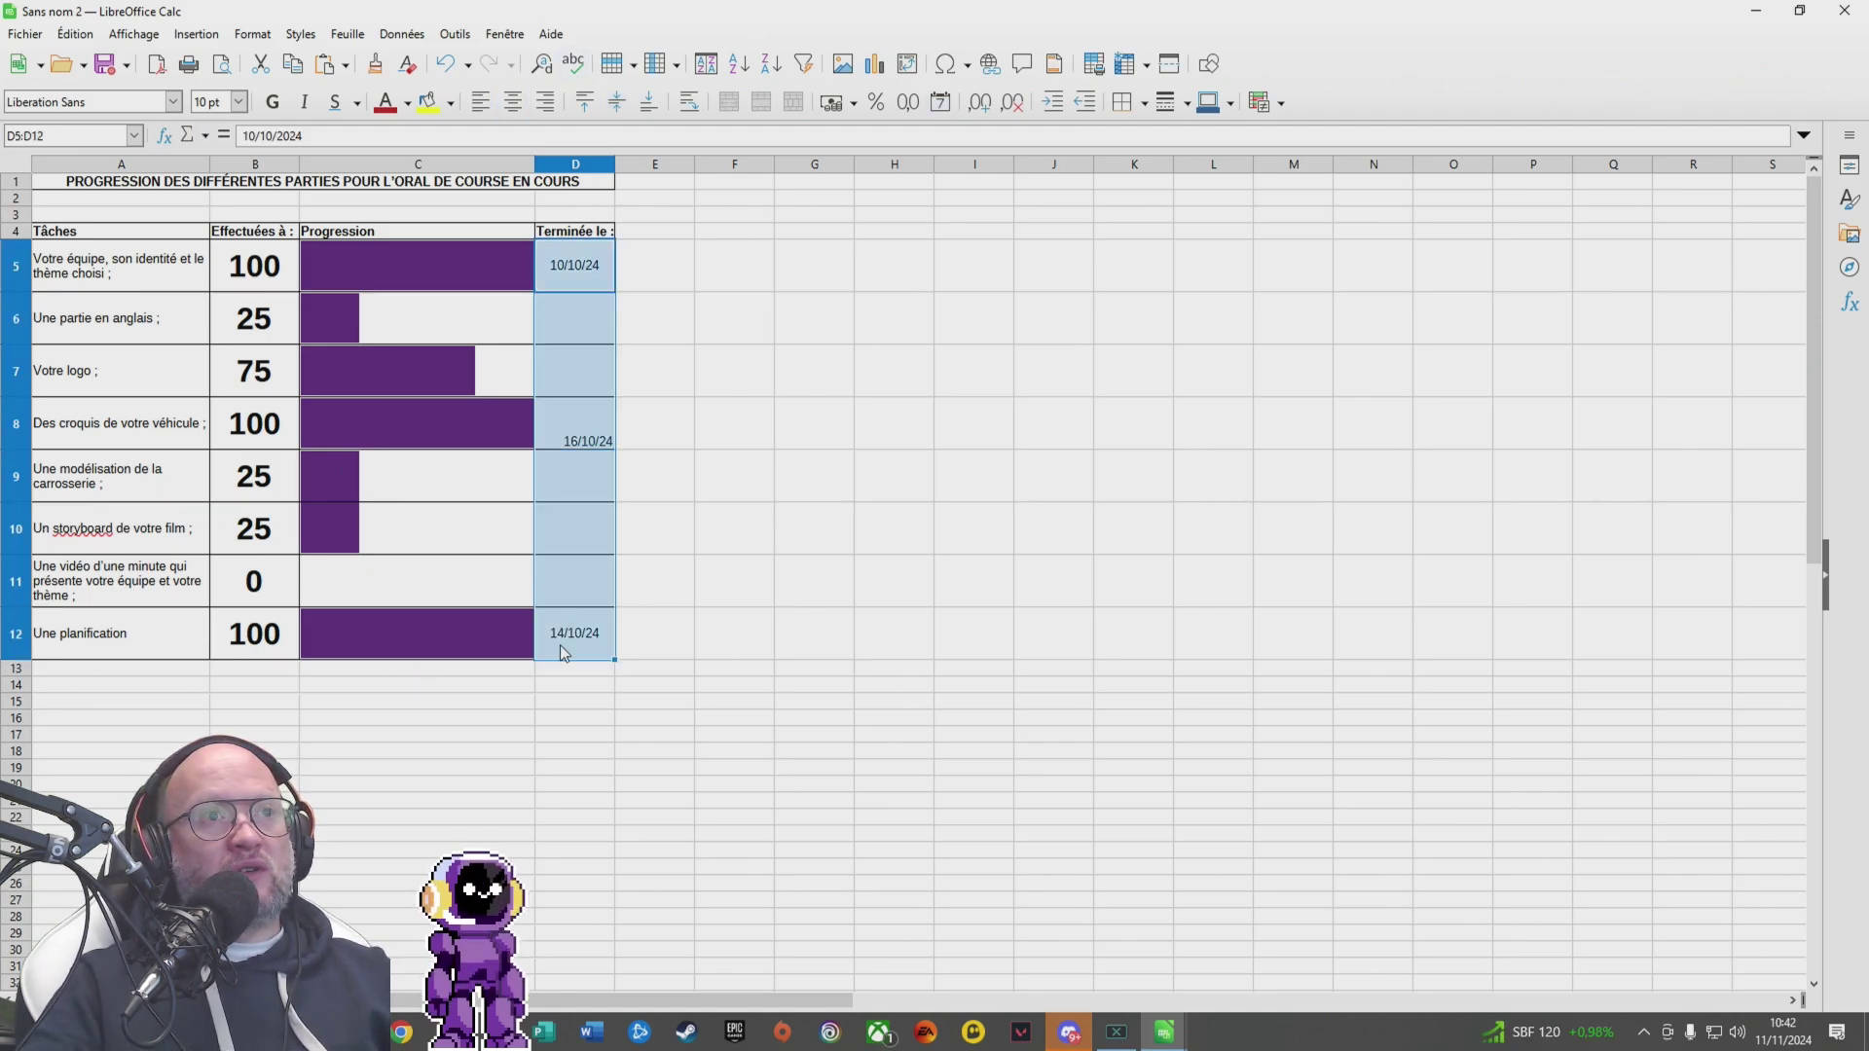
{"action": "left_click", "coordinate": [513, 102]}
{"action": "left_click", "coordinate": [616, 102]}
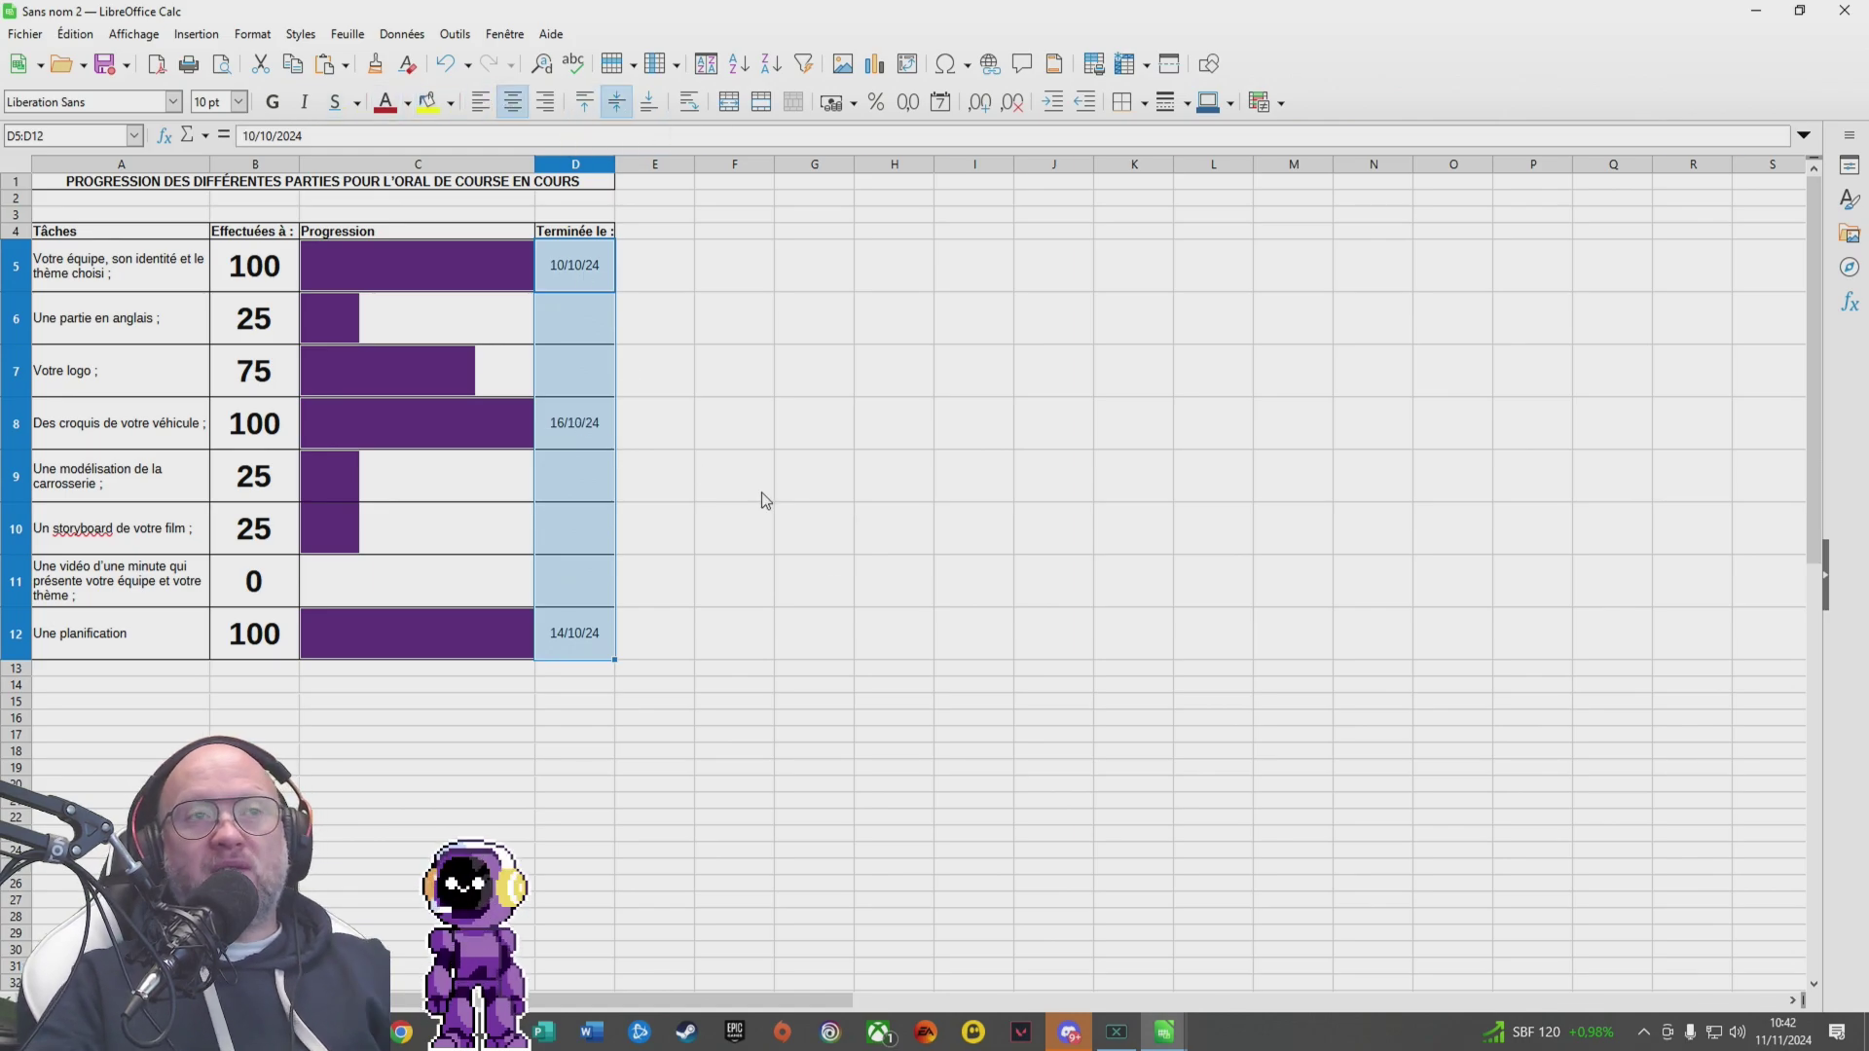